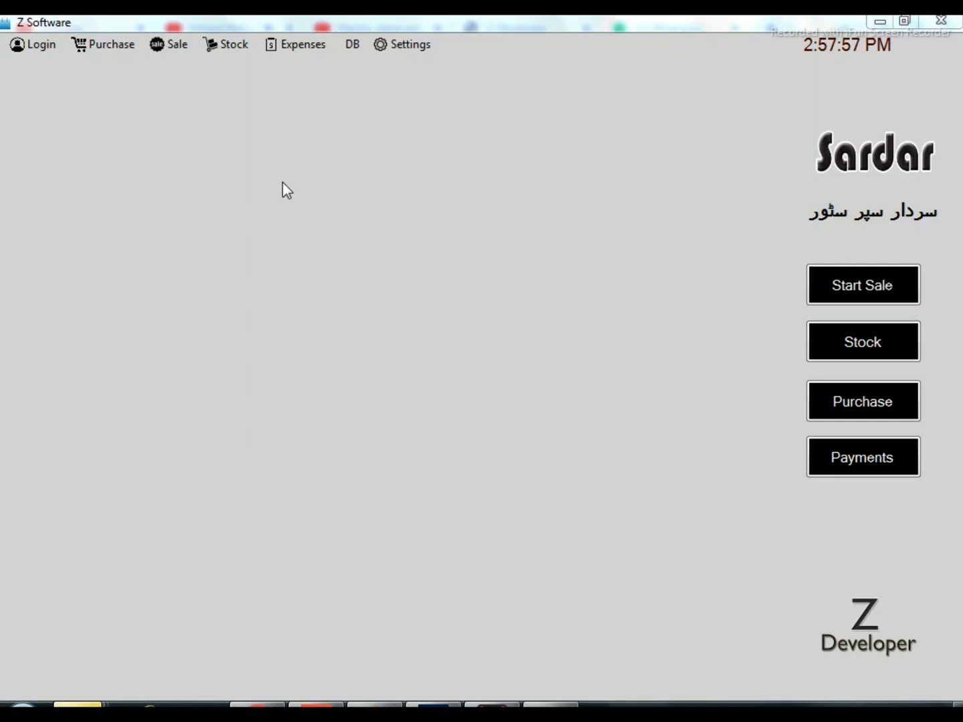
Open the Add/Edit Items form and look through the list of existing items
left_click(108, 48)
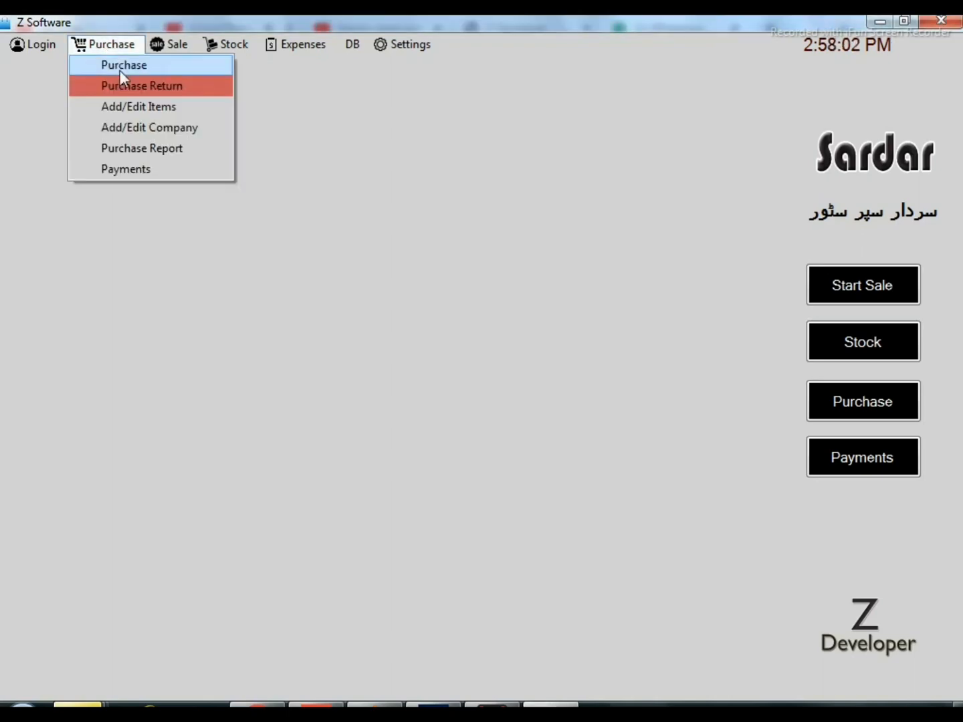
left_click(130, 104)
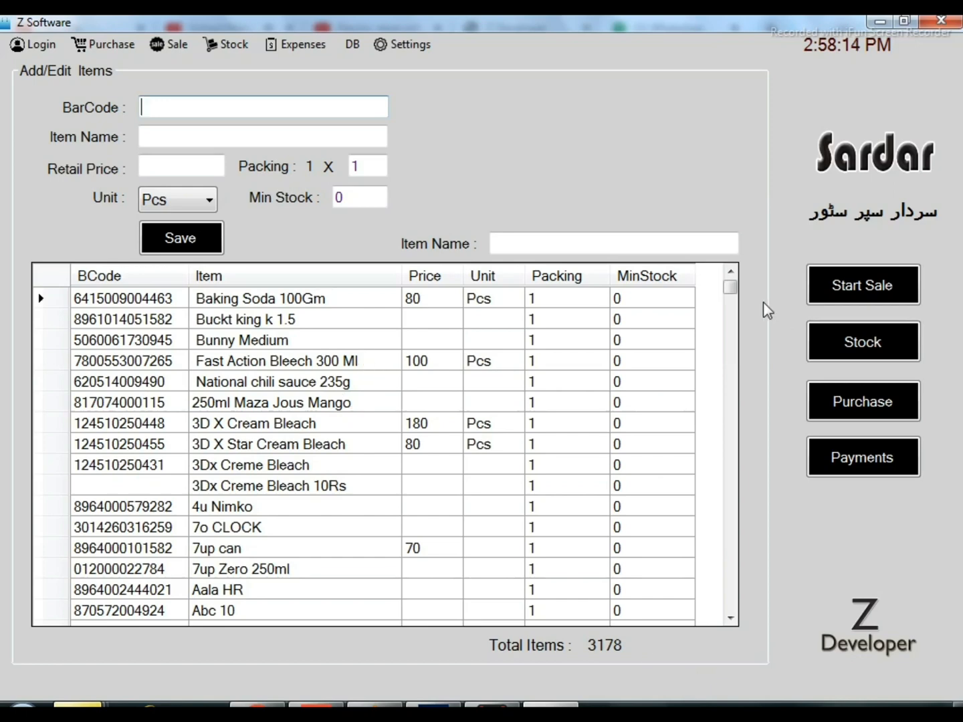
mouse_move(730, 287)
left_mouse_down()
mouse_move(731, 598)
mouse_move(730, 288)
left_mouse_up()
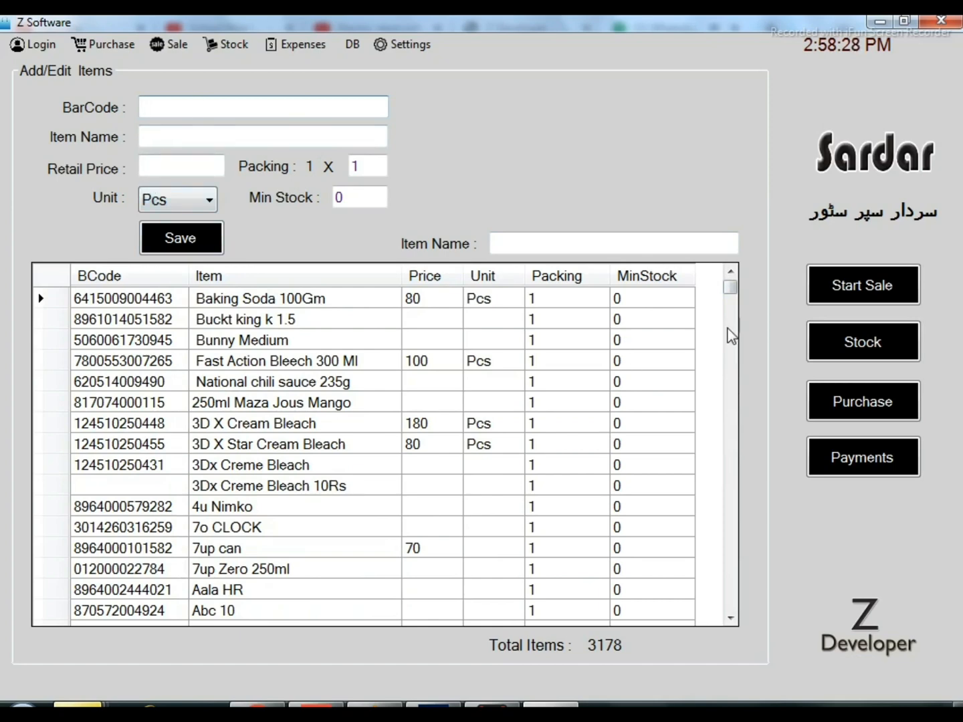
left_click_drag(731, 291, 733, 396)
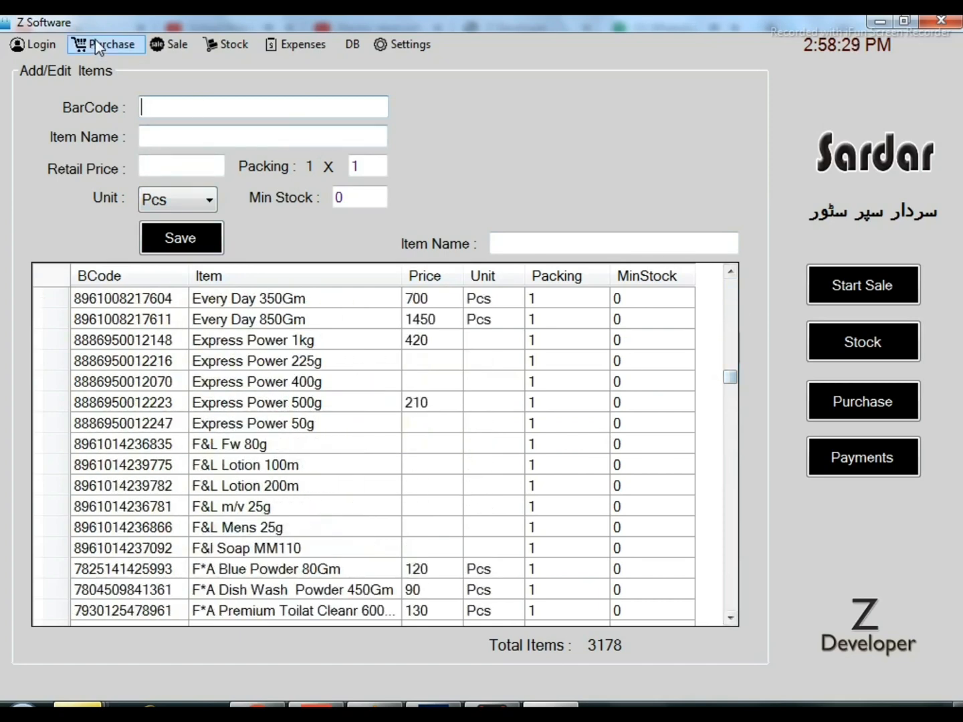
Examine the item form's barcode, item name, retail price, packing and minimum stock fields
left_click(100, 44)
left_click(333, 112)
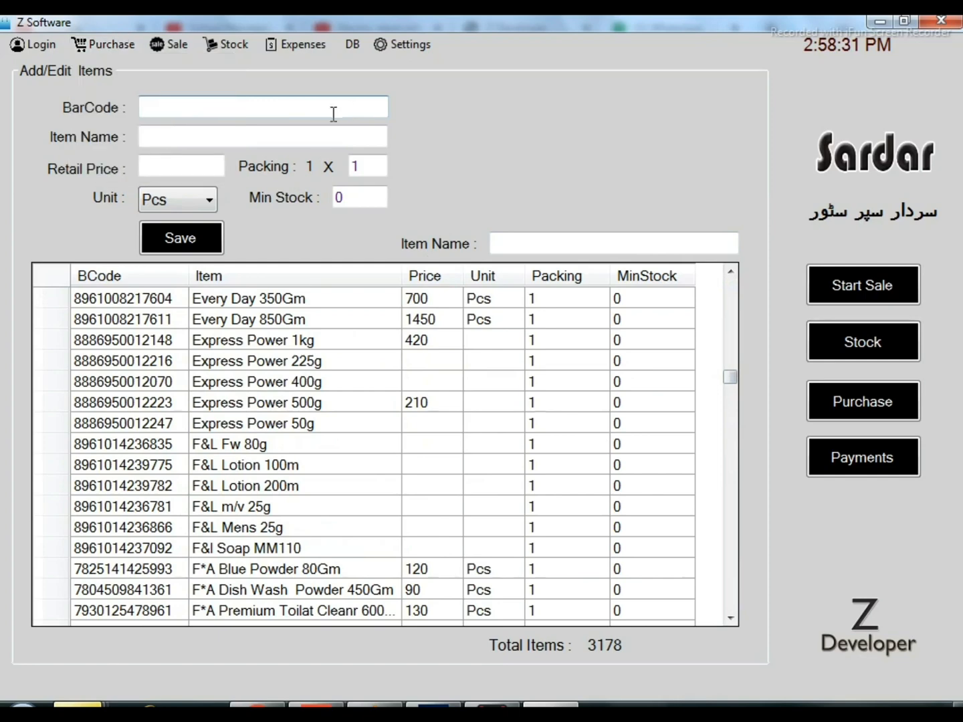
left_click(193, 135)
left_click(200, 165)
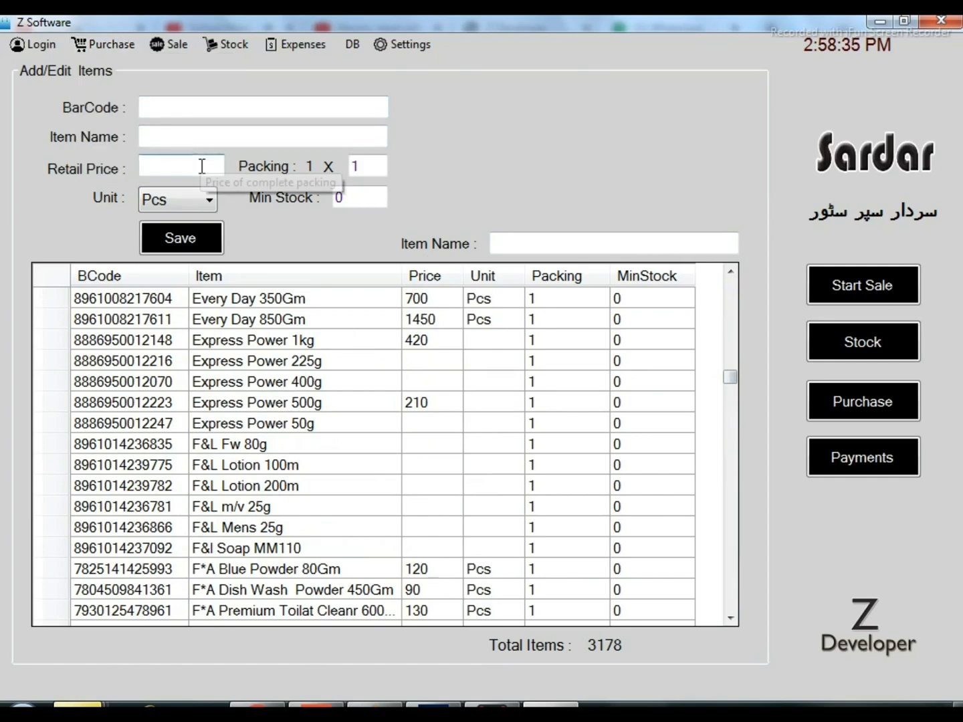
left_click(379, 169)
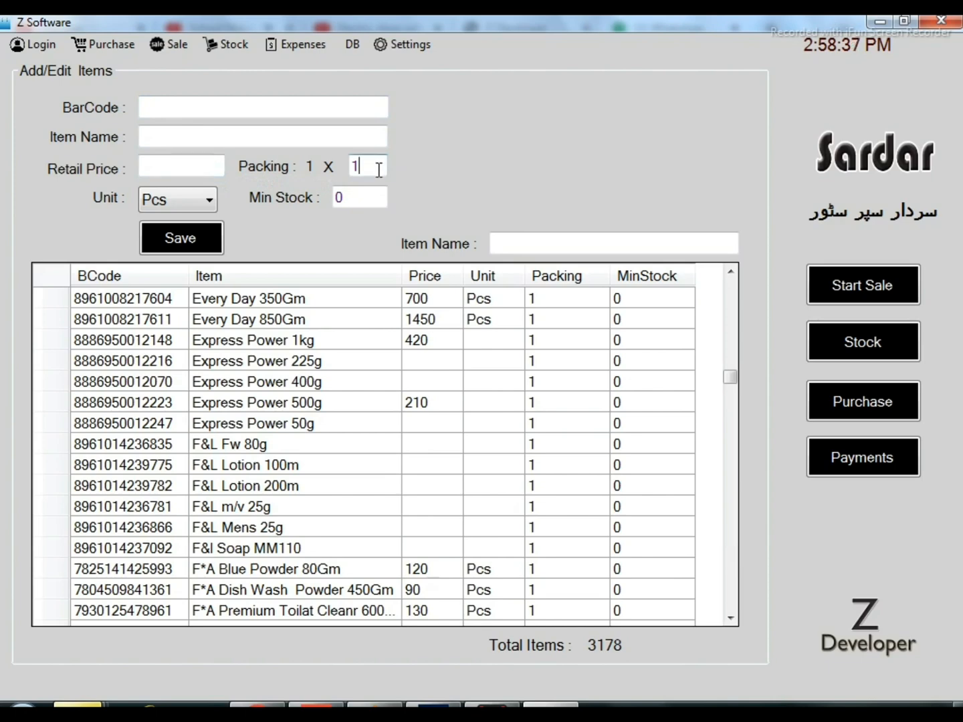
left_click(369, 200)
Go from the Purchase form to the company name form and examine its vendor name, mobile and address fields
left_click(104, 44)
left_click(111, 65)
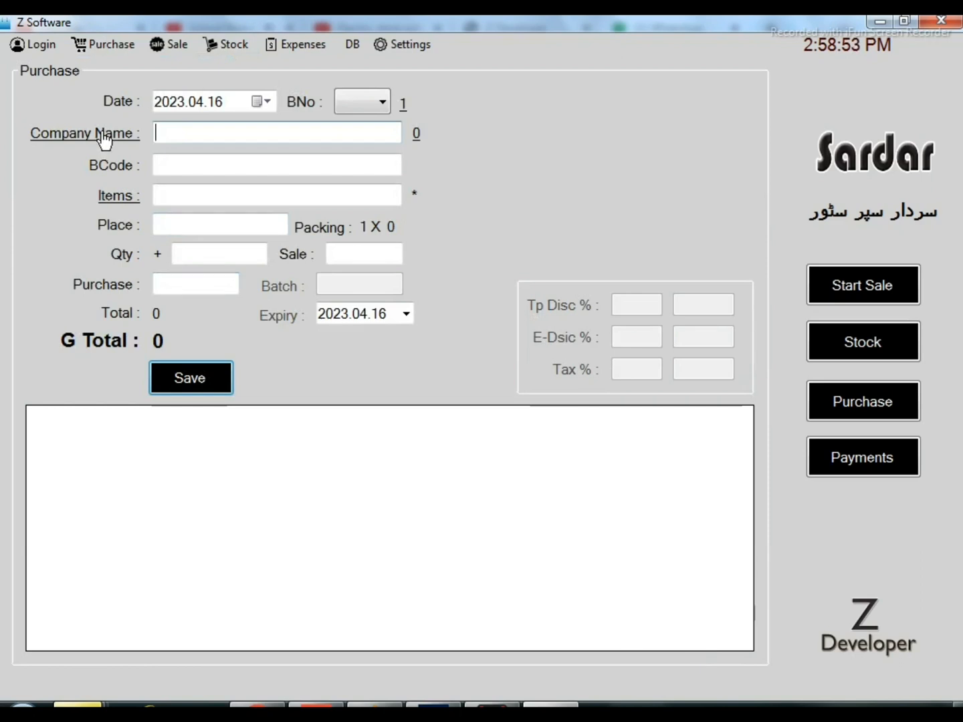
left_click(105, 141)
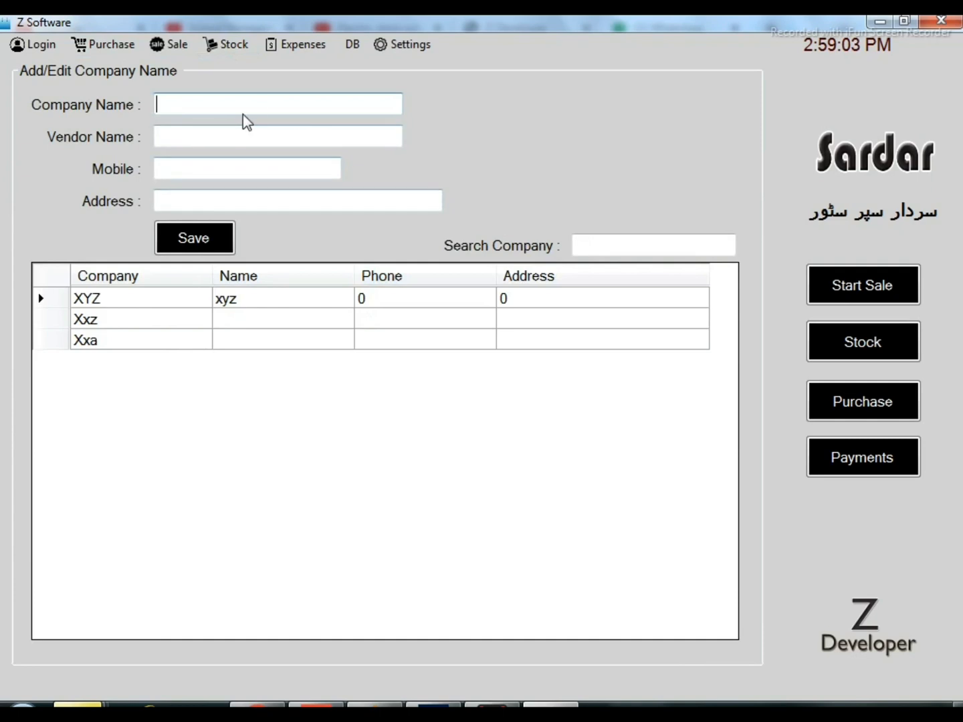
left_click(236, 145)
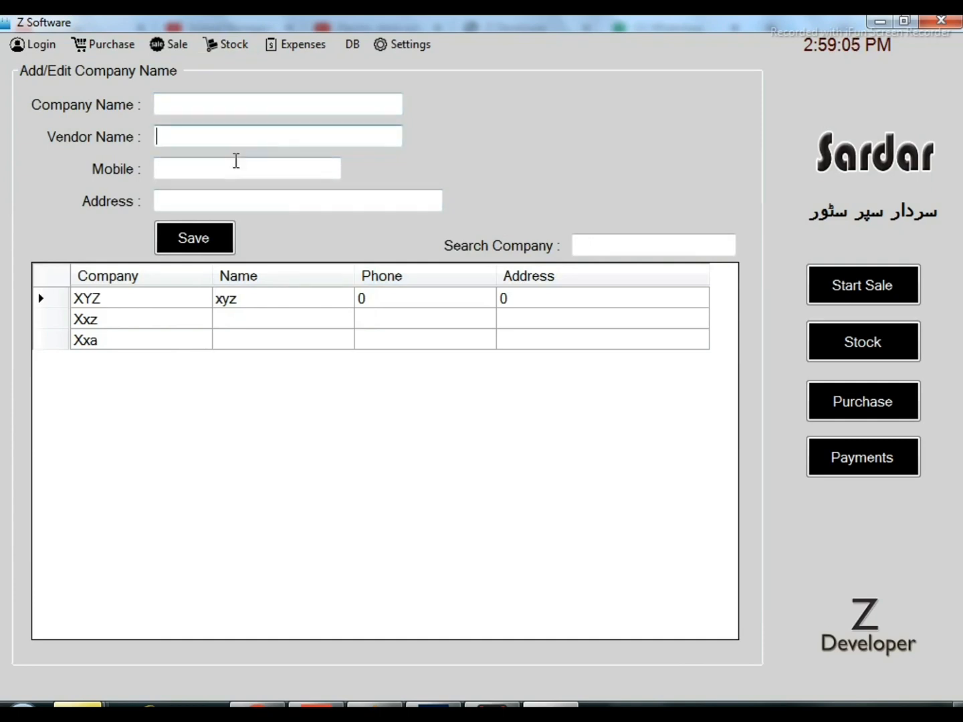
left_click(232, 166)
left_click(247, 200)
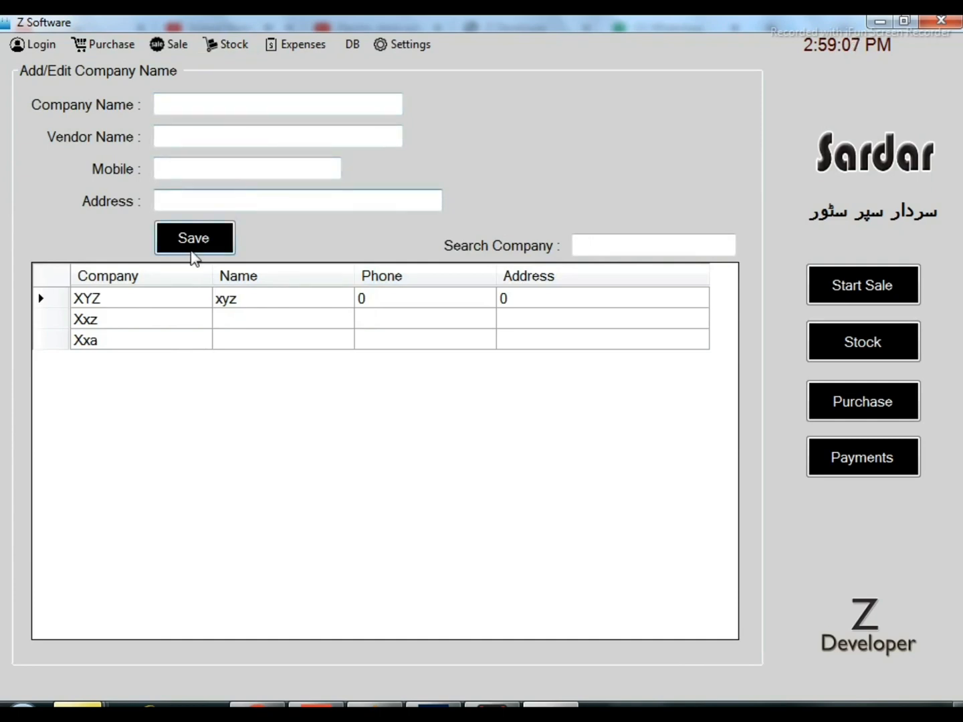
Return to the Purchase form and choose XYZ as the company from the company search list
left_click(95, 47)
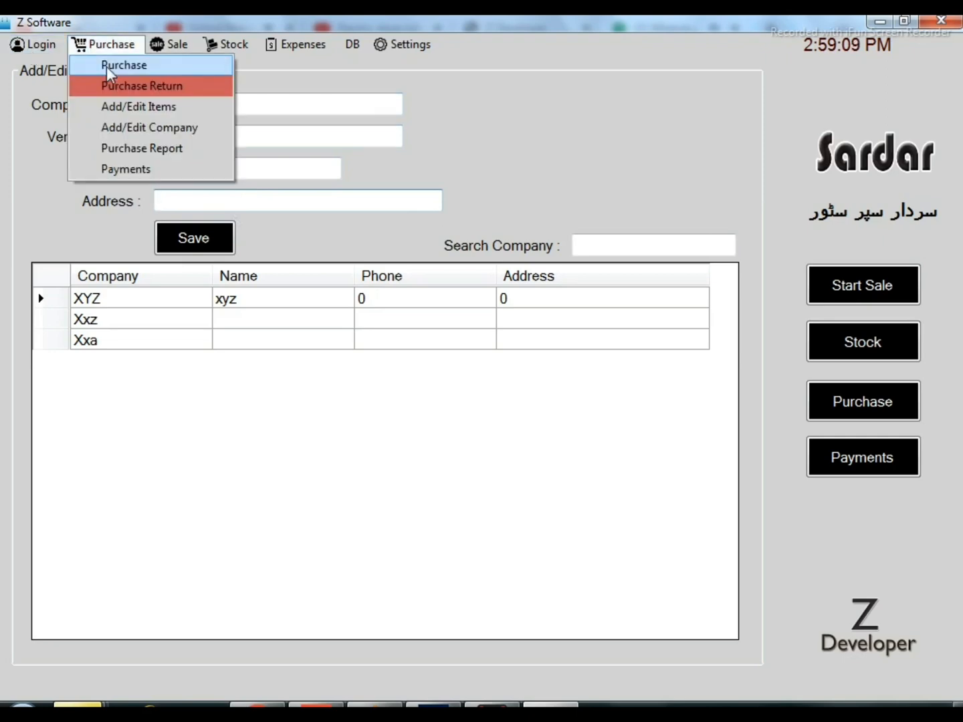
left_click(107, 67)
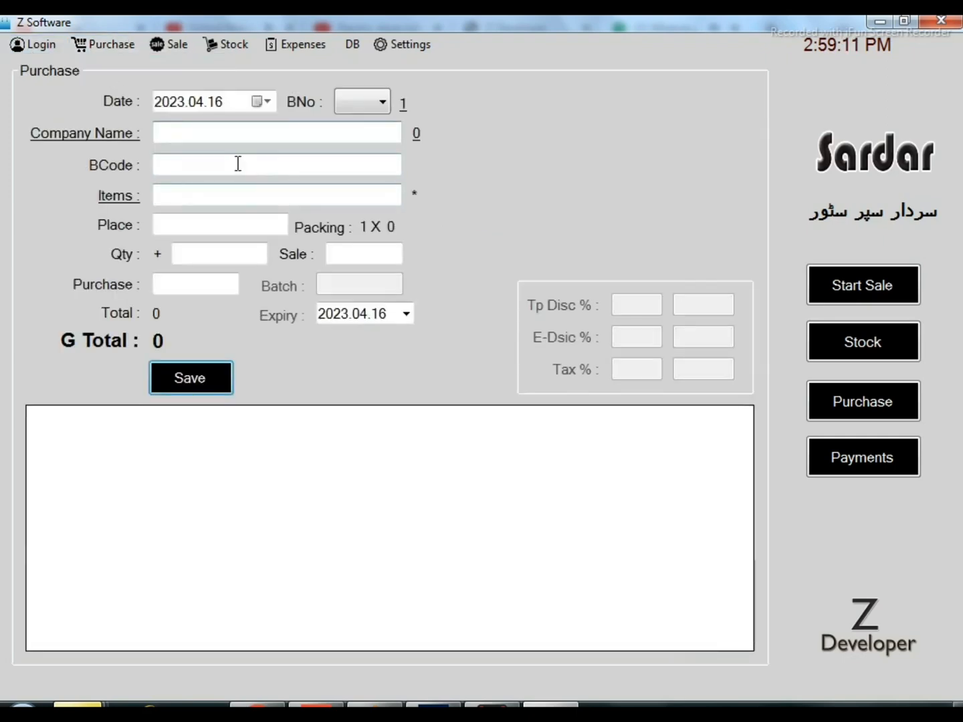
double_click(185, 137)
left_click_drag(375, 195, 277, 139)
key("Down")
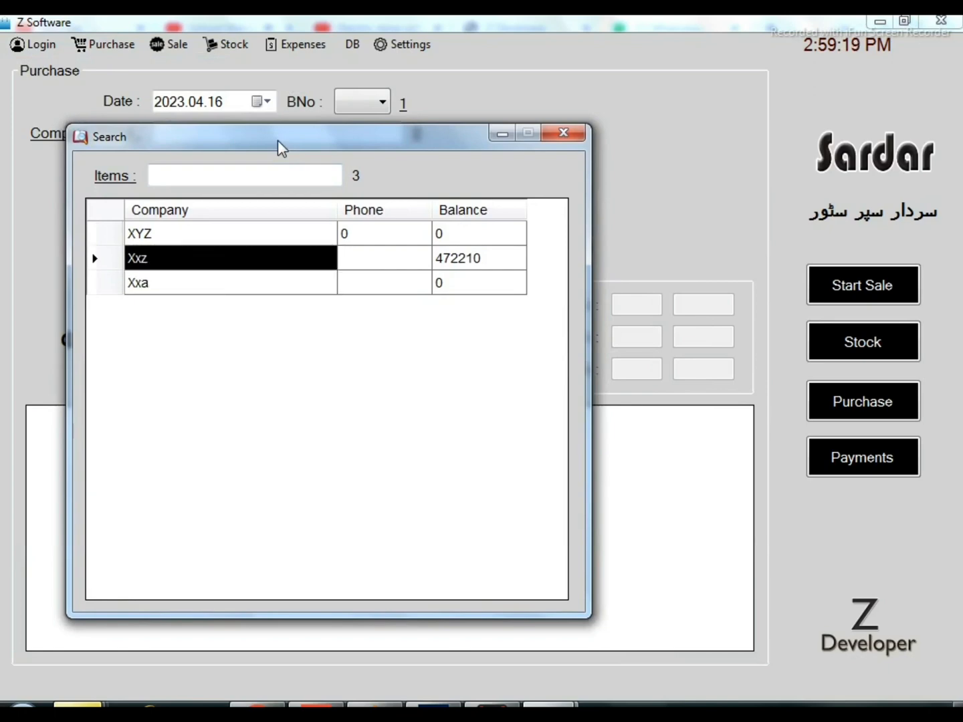
key("Up")
key("Down")
key("Up")
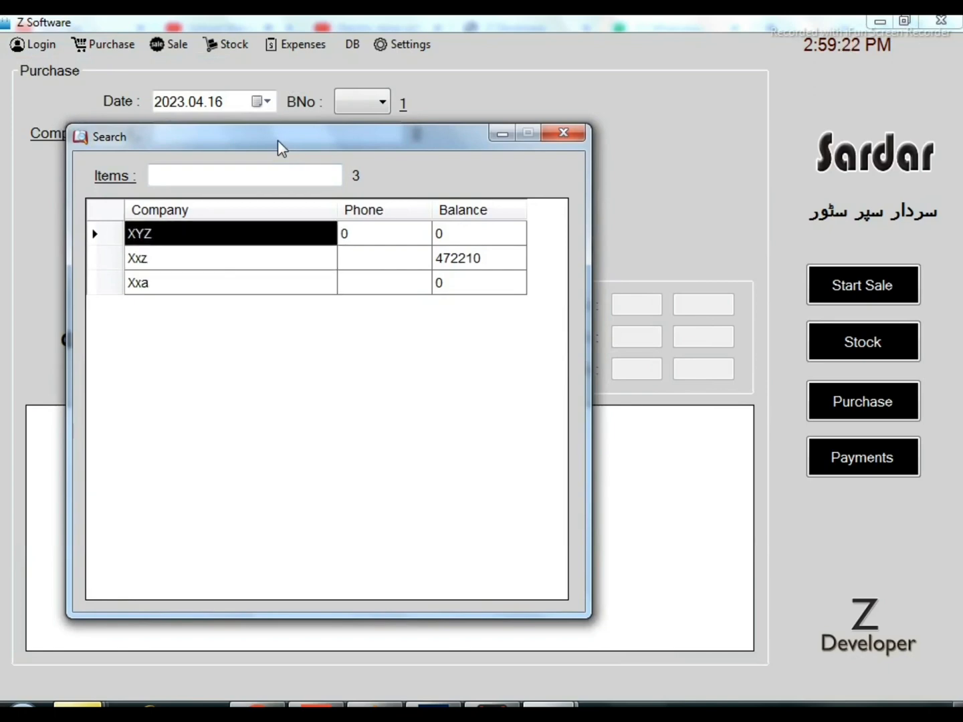
key("Return")
Choose the item Dhanya Sabat 250Gm for the purchase from the item search list
left_click(234, 166)
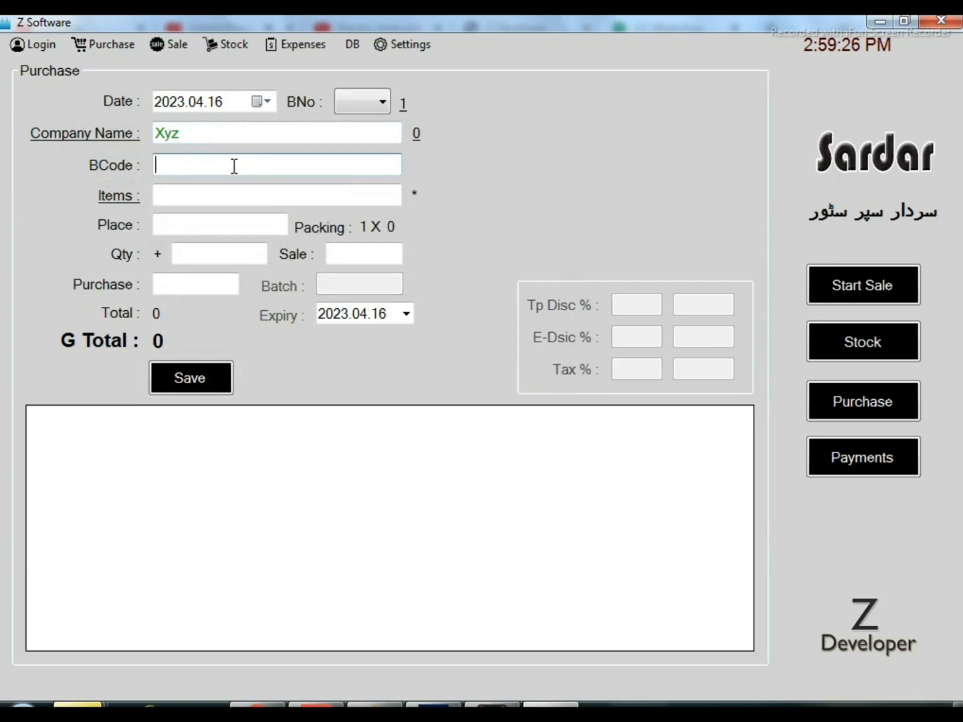
left_click(215, 194)
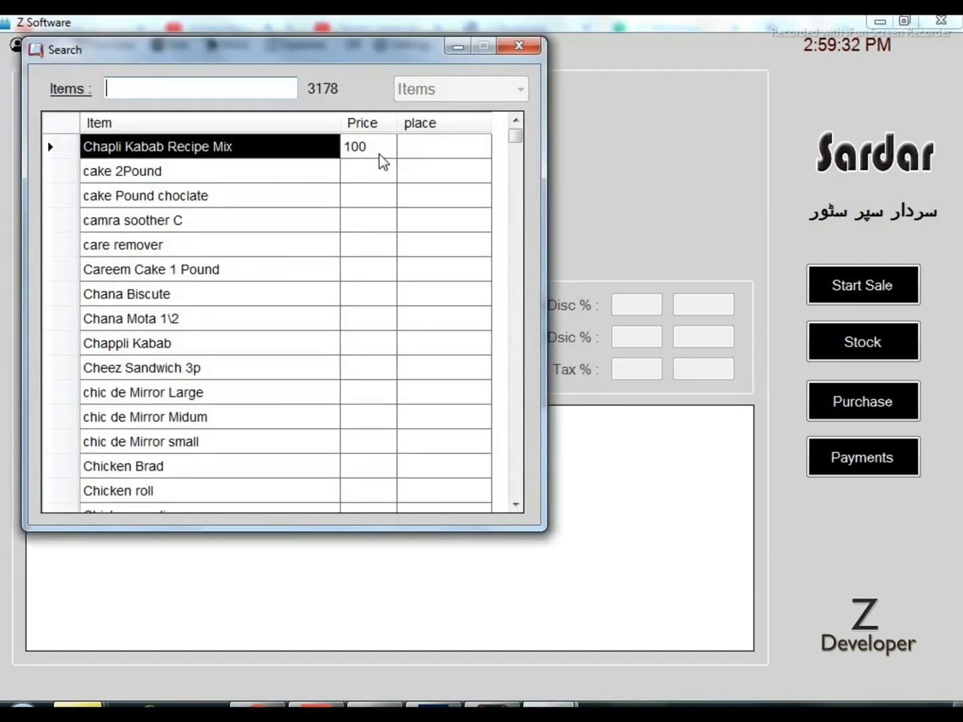
left_click_drag(516, 139, 514, 477)
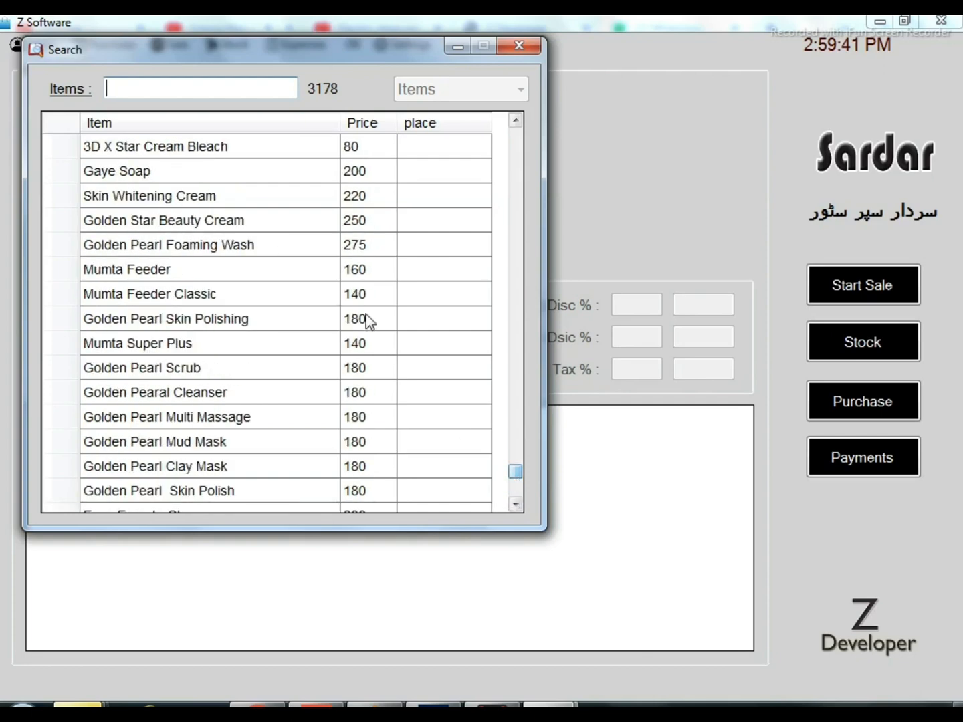
left_click(308, 200)
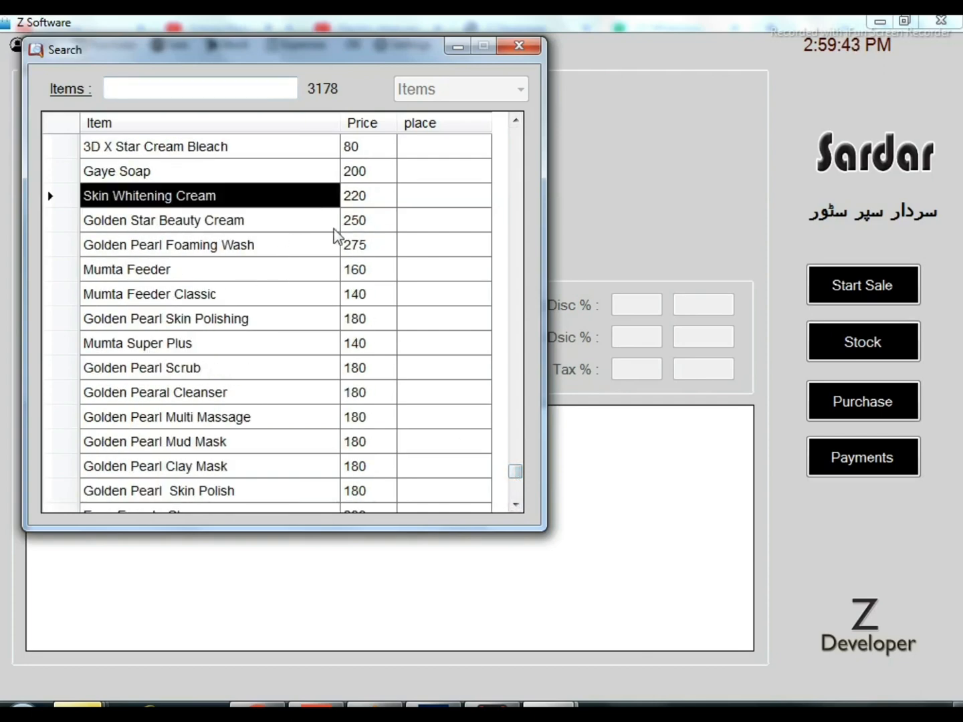
key("Down")
key("Down")
key("Down")
key("Down")
key("Down")
key("Down")
key("Down")
key("Down")
key("Down")
key("Down")
key("Down")
key("Down")
key("Down")
key("Down")
key("Down")
key("Down")
key("Down")
key("Down")
key("Down")
key("Down")
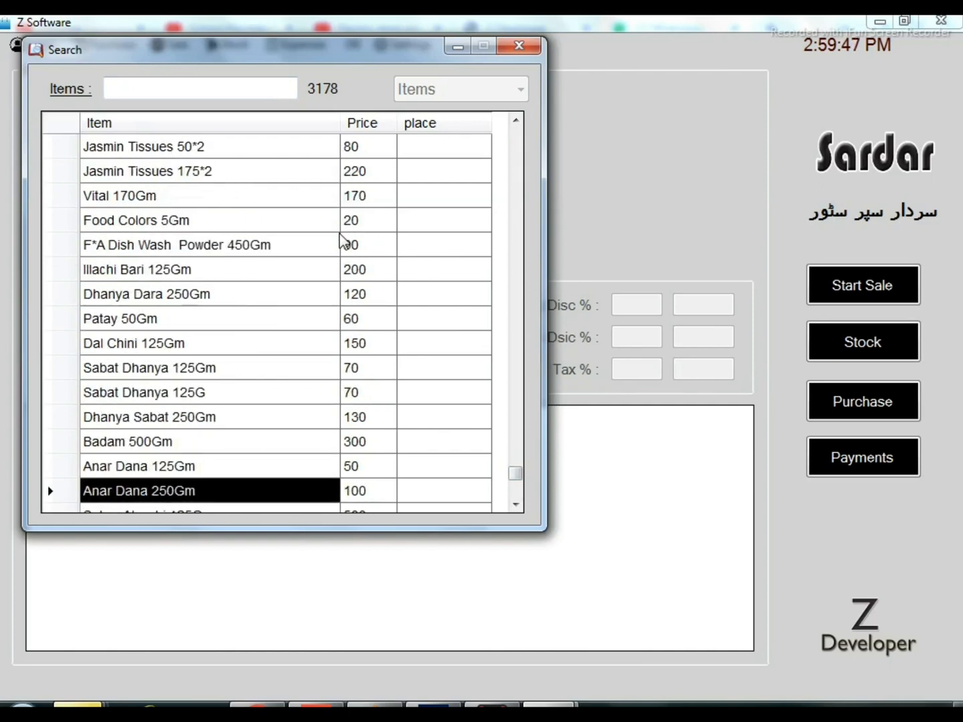
key("Up")
key("Up")
key("Up")
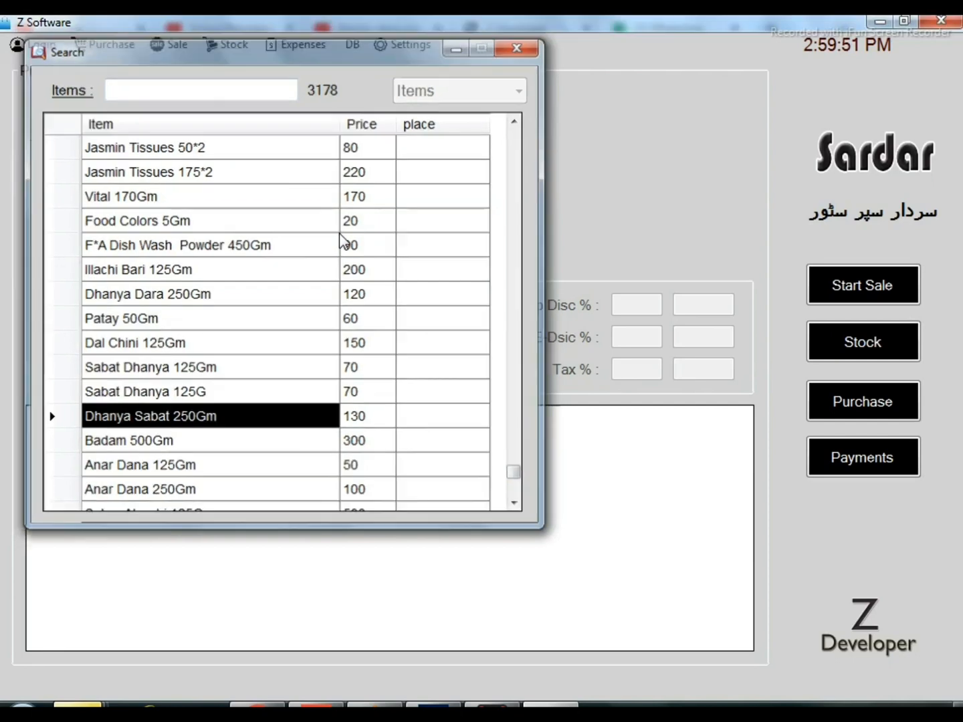
key("Return")
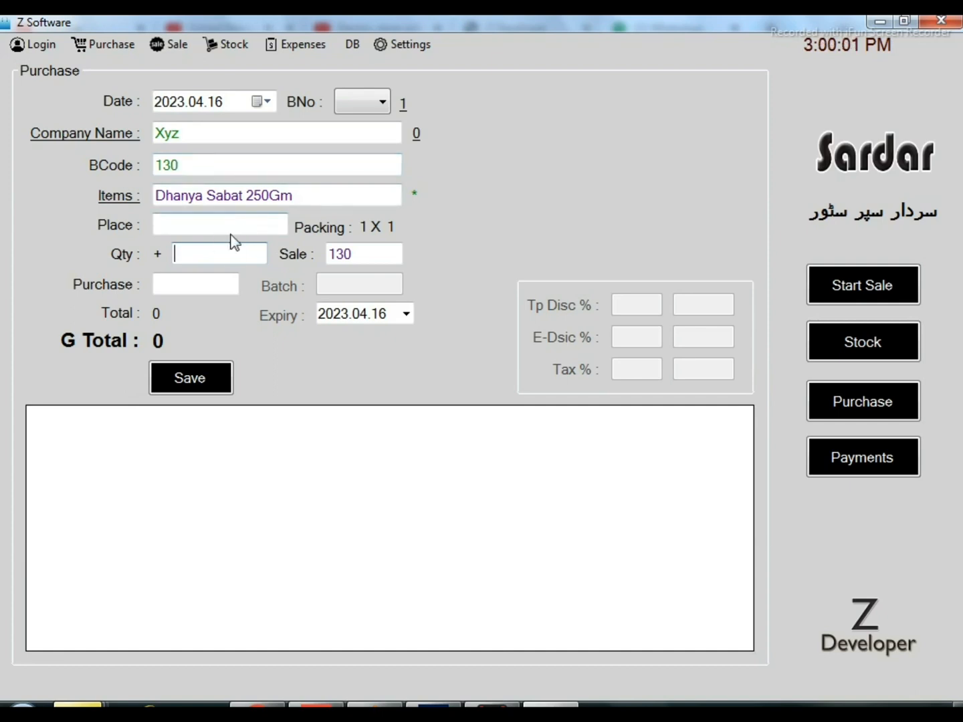
Clear the chosen item and fill it in again by entering barcode 130 in the Purchase form
left_click(354, 196)
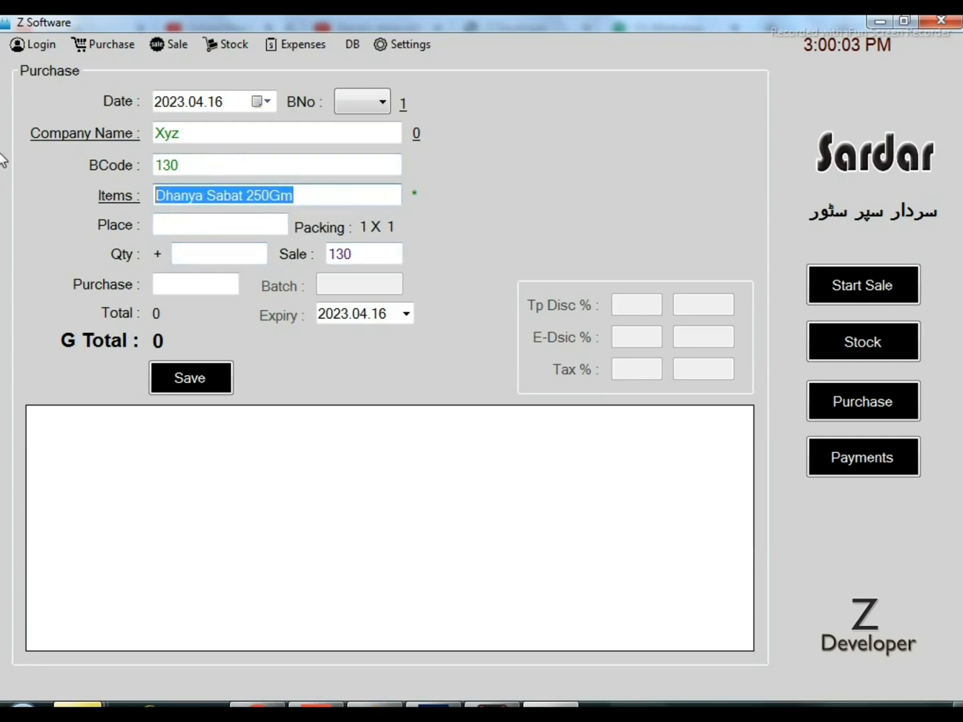
key("Delete")
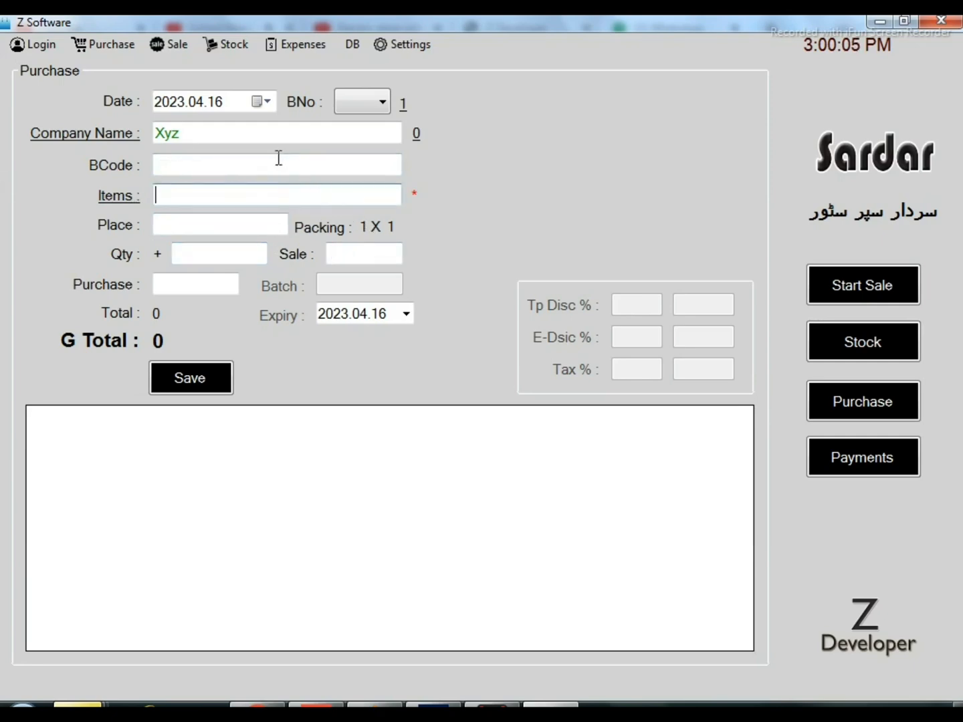
left_click(278, 159)
type("130")
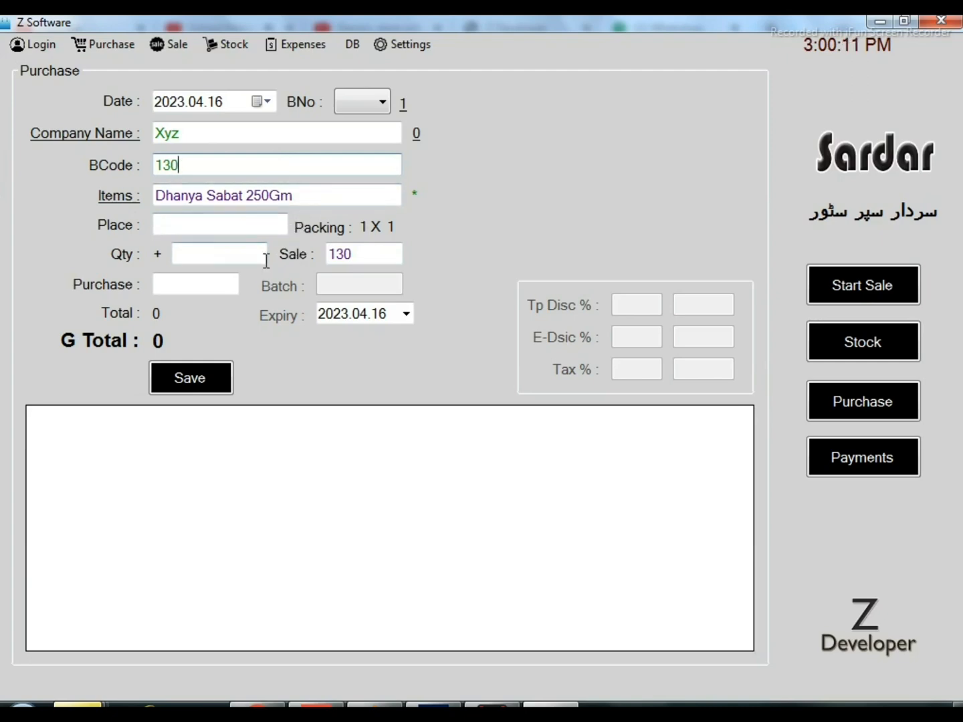
Set the item's place to r1 and go through the quantity, purchase price and sale price fields
left_click(179, 223)
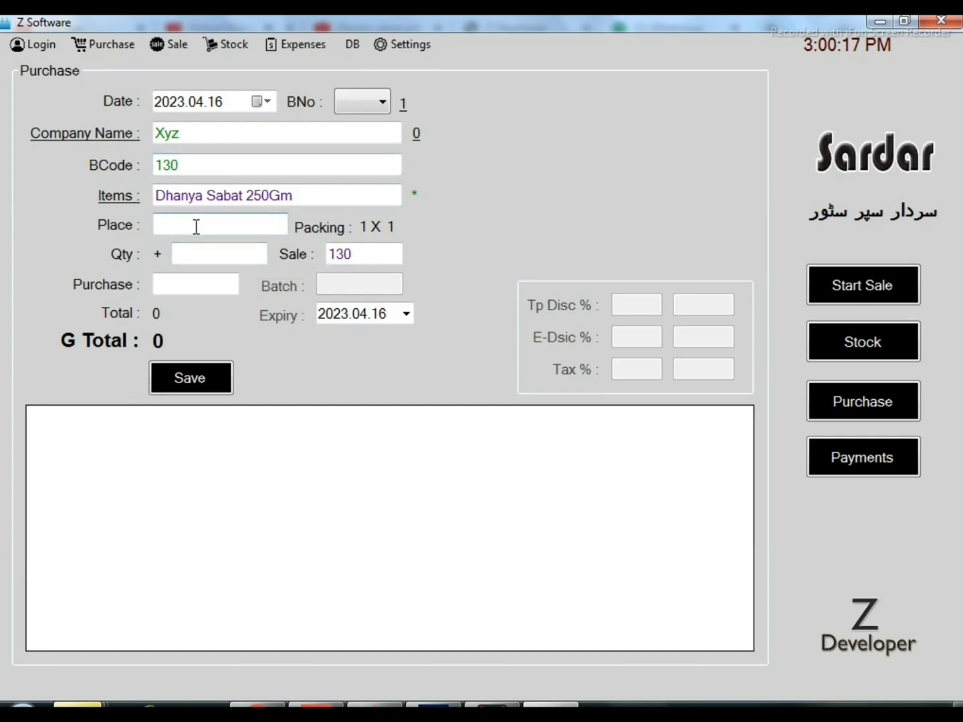
type("r1")
left_click(244, 258)
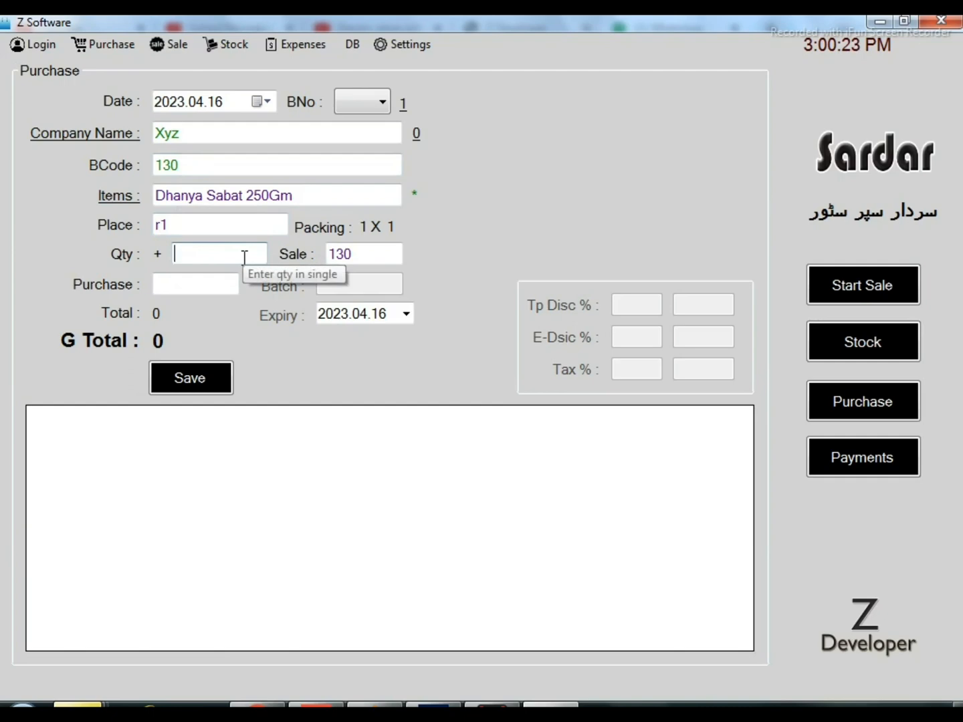
left_click(207, 286)
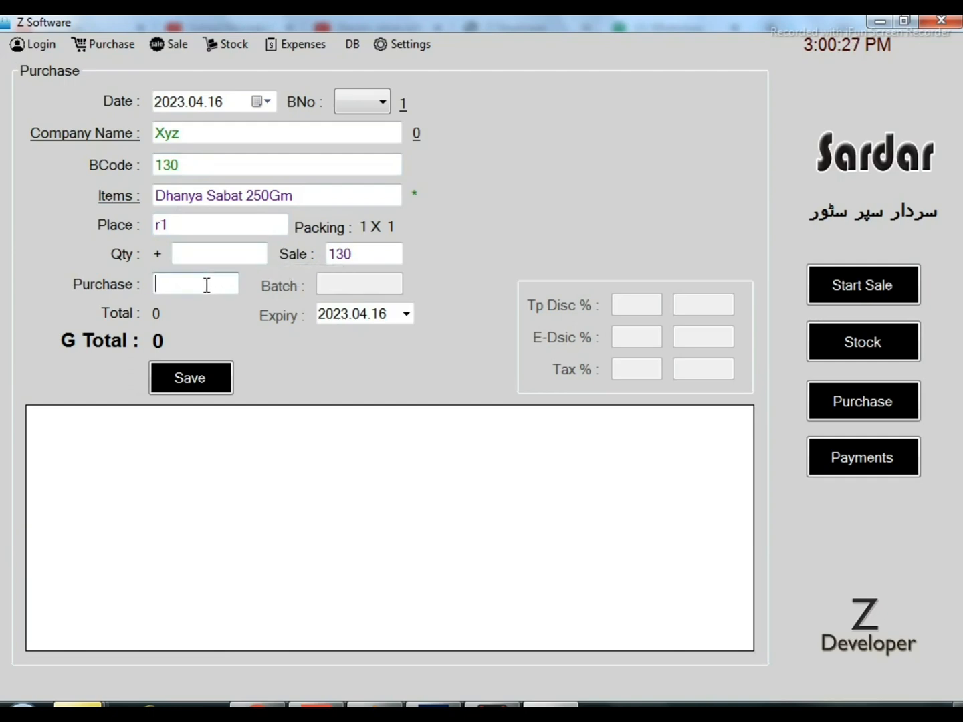
left_click(369, 258)
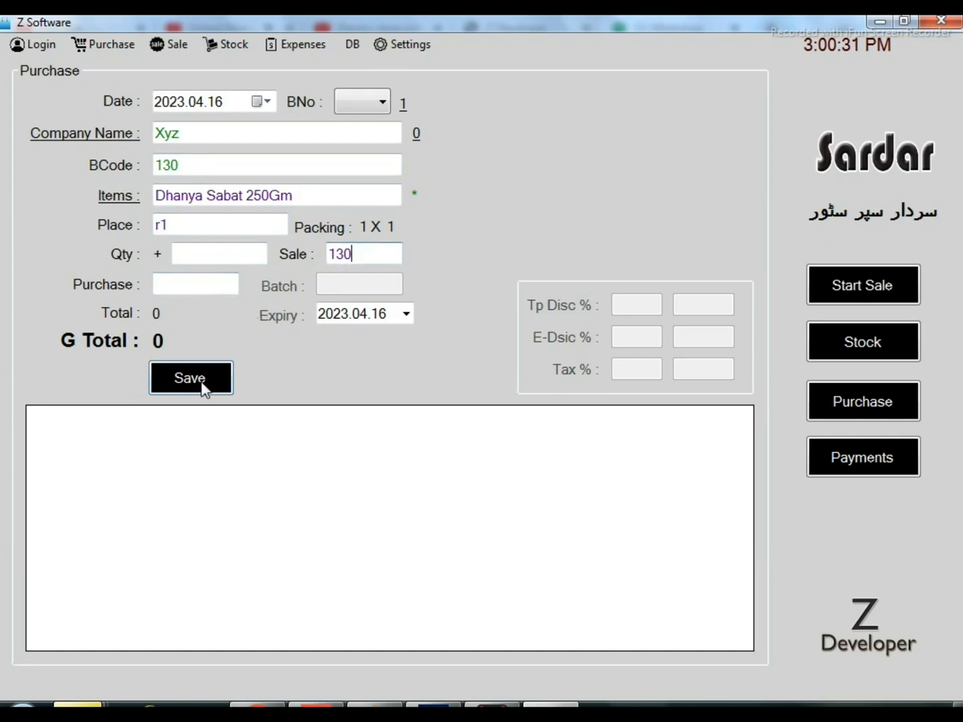
Open the Add/Edit Items form, try barcode 666, and replace it with 130 to load an existing item
left_click(110, 45)
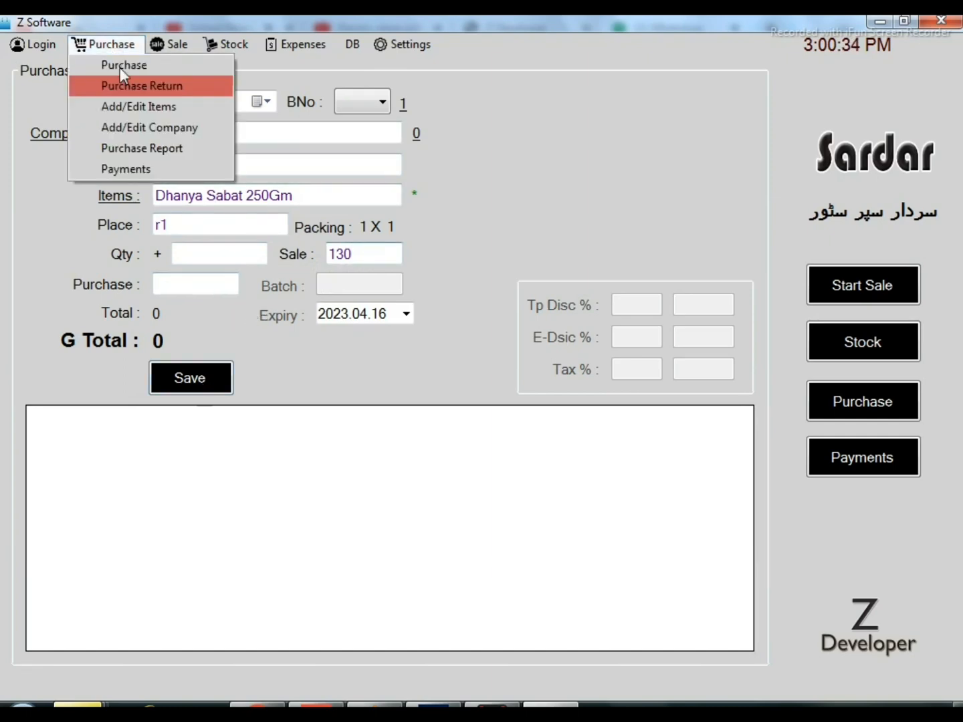
left_click(146, 106)
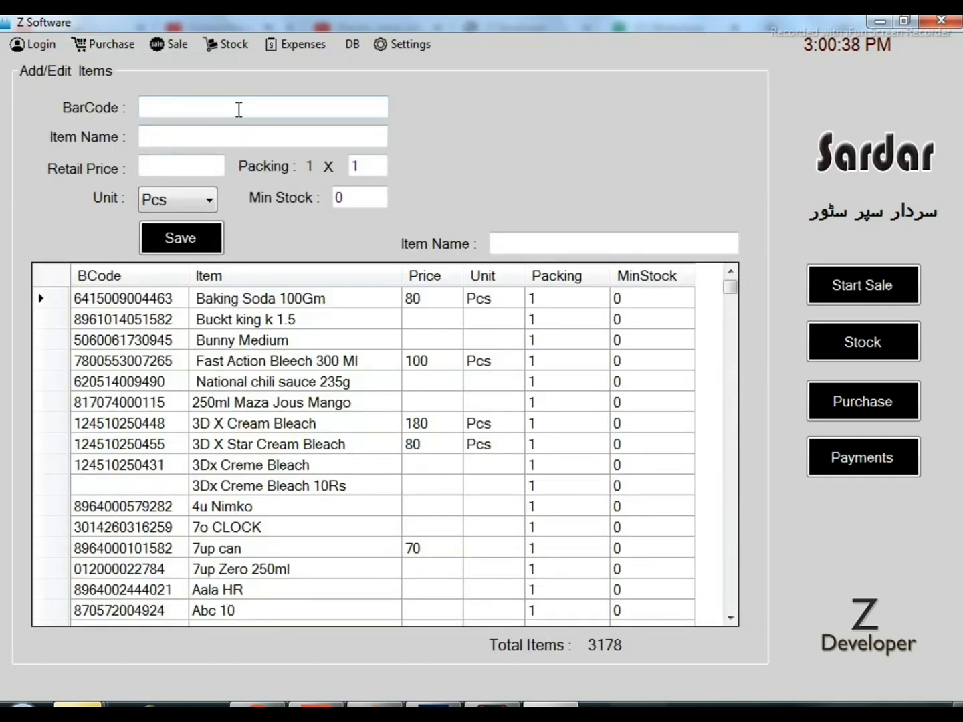
type("666")
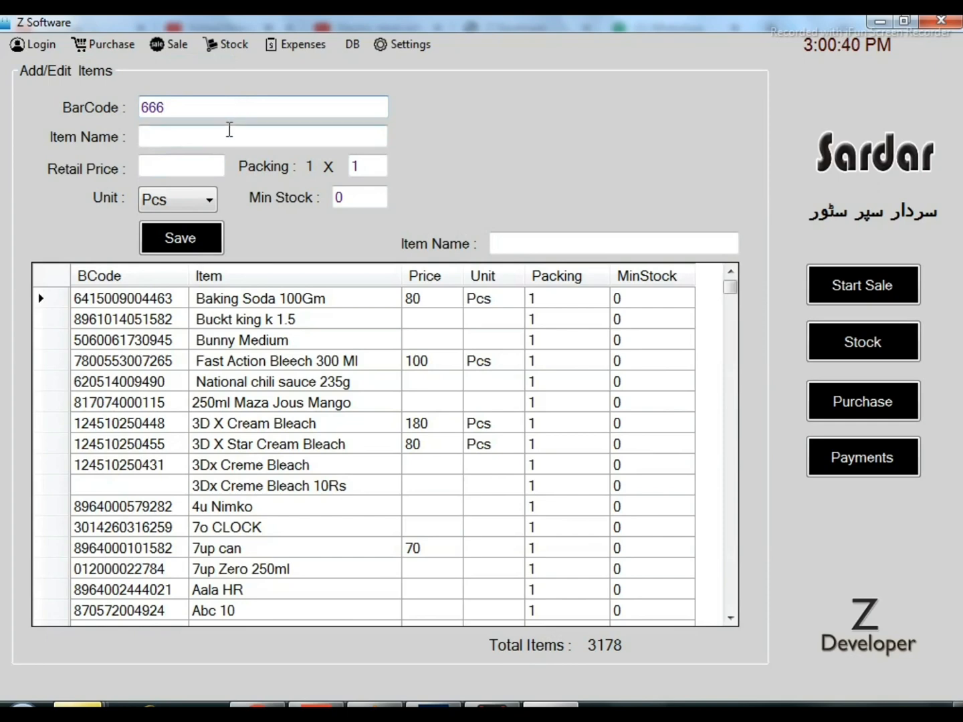
left_click(229, 130)
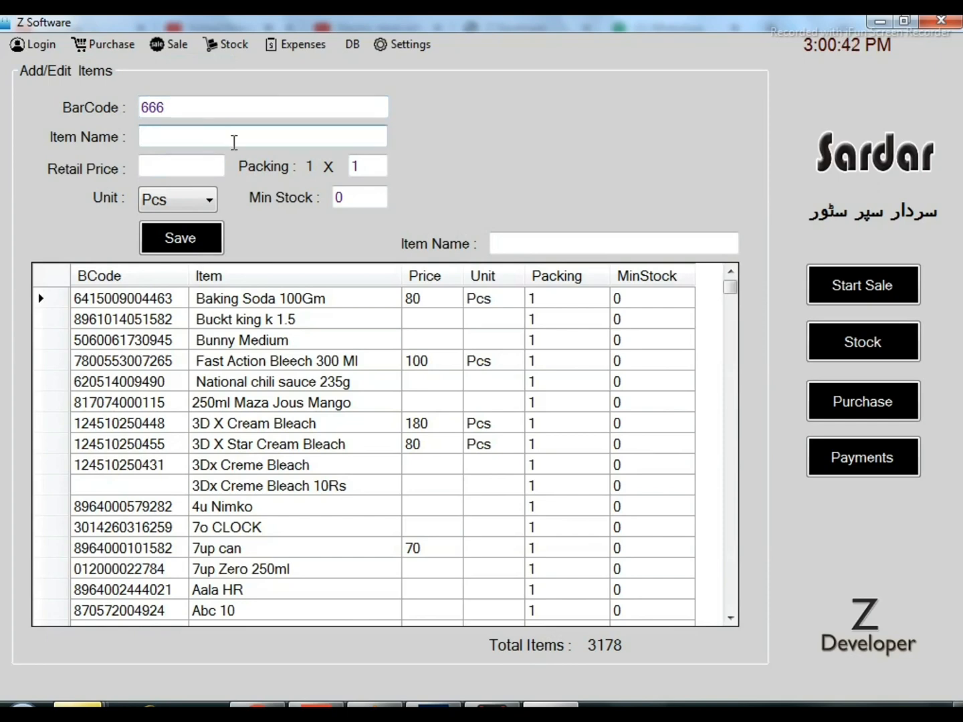
left_click(199, 107)
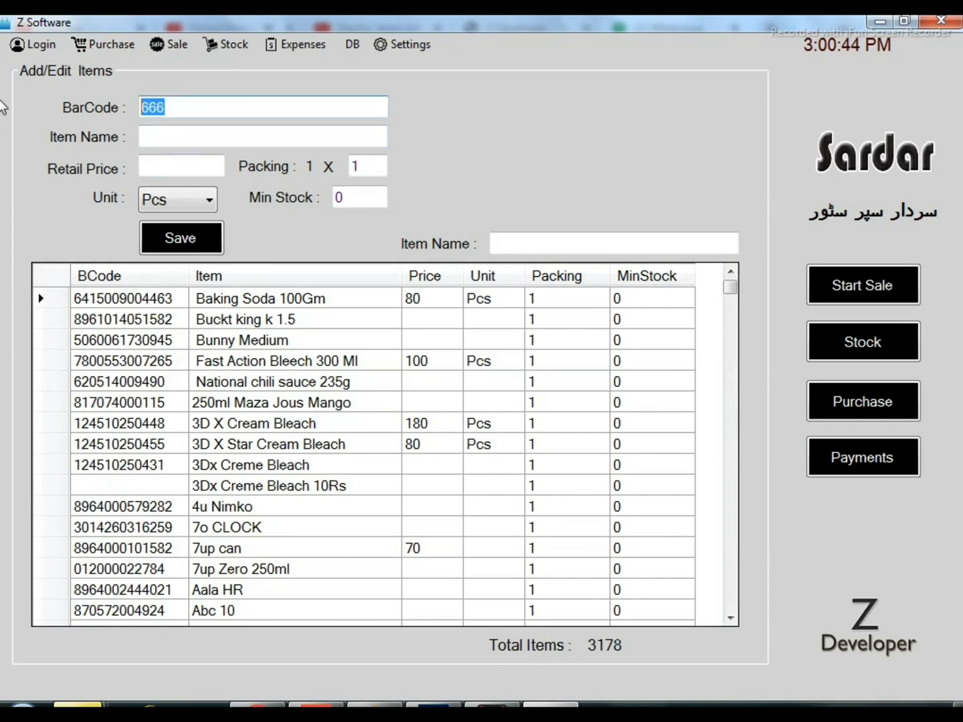
type("130")
left_click(214, 107)
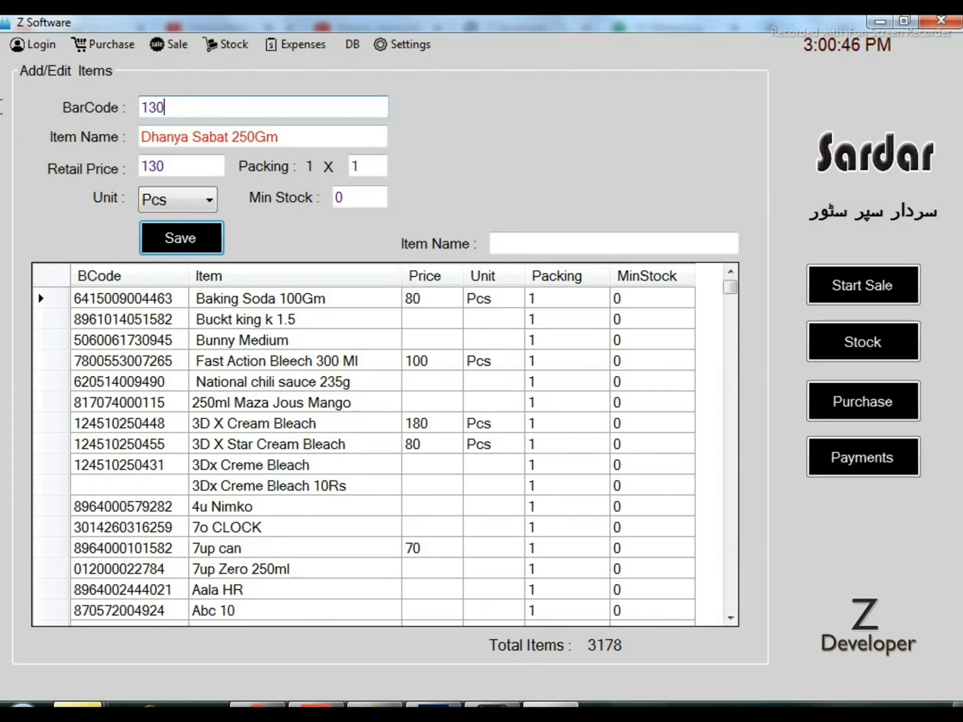
Add a new item with barcode 666, name Dummy Item and retail price 100, and save it
type("666")
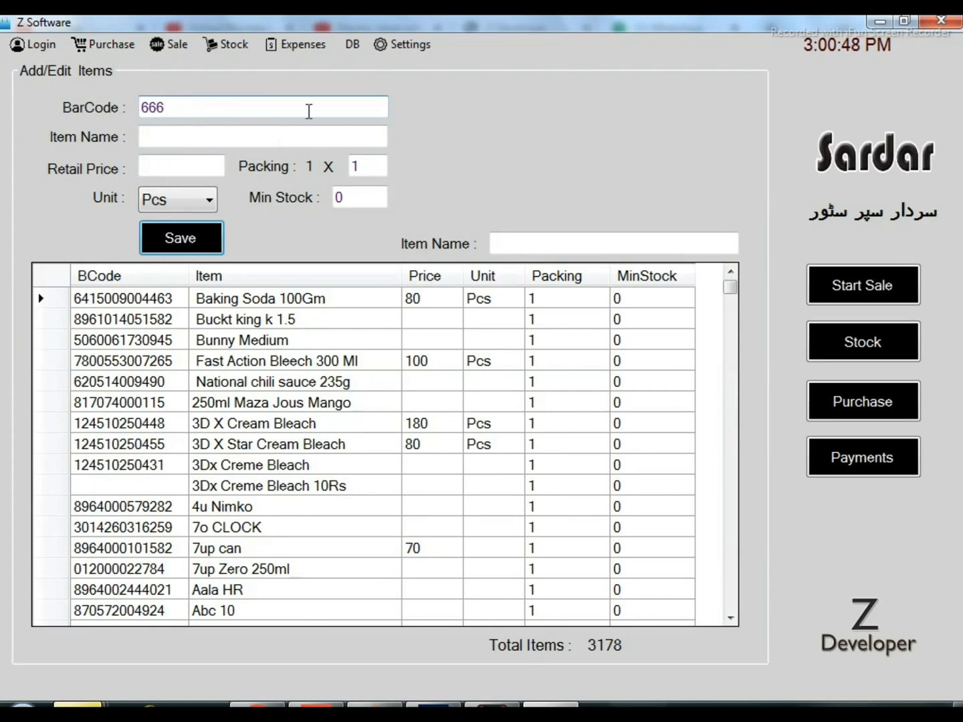
left_click(291, 133)
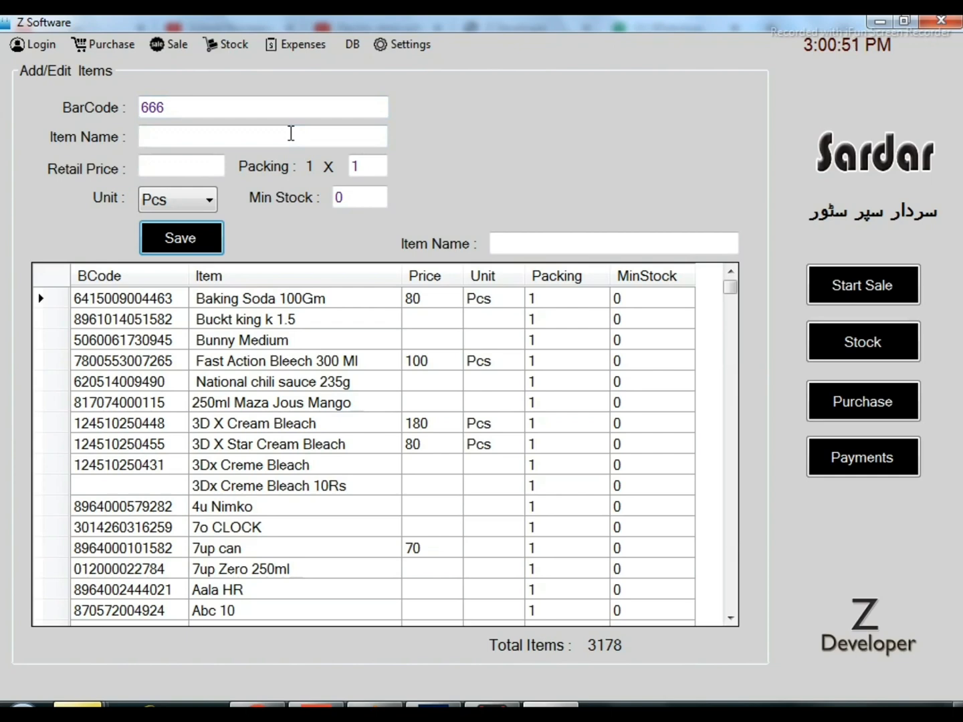
type("dummy")
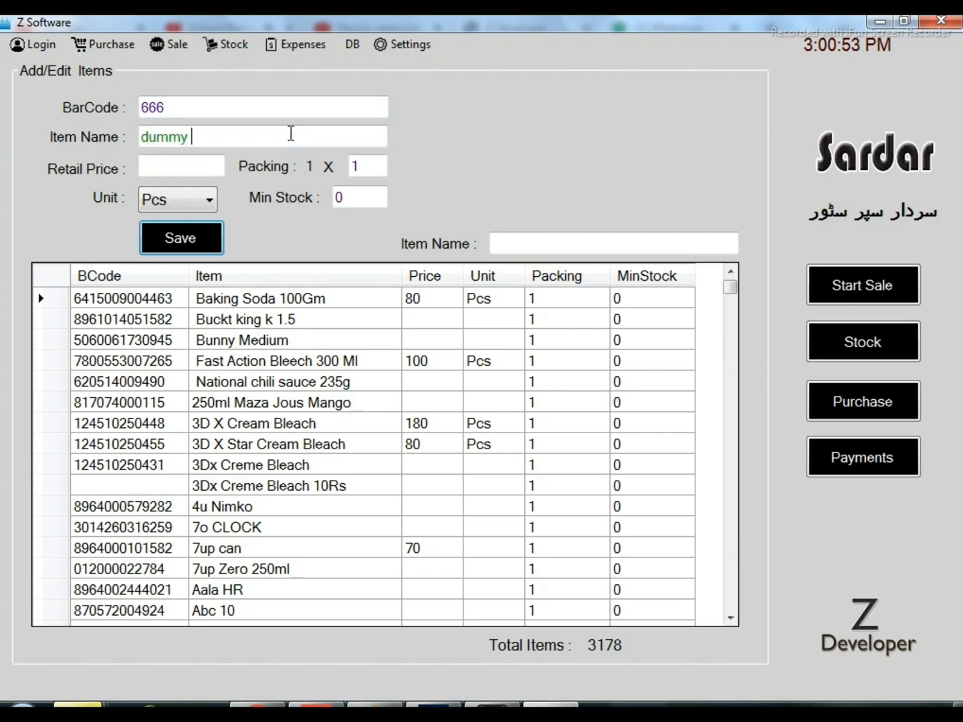
type(" item")
left_click(212, 167)
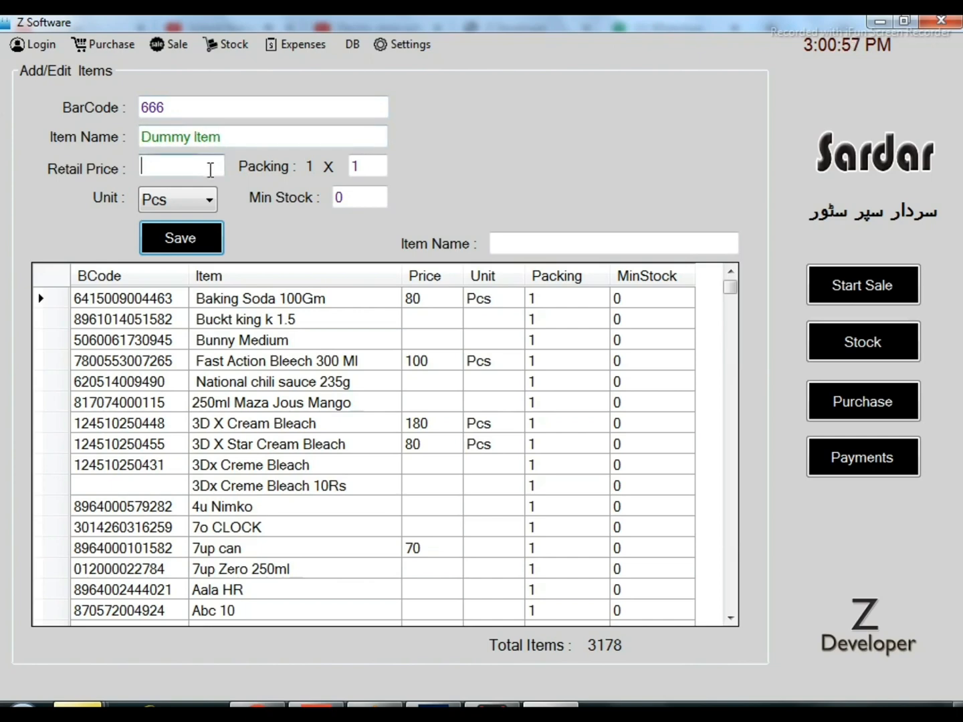
type("100")
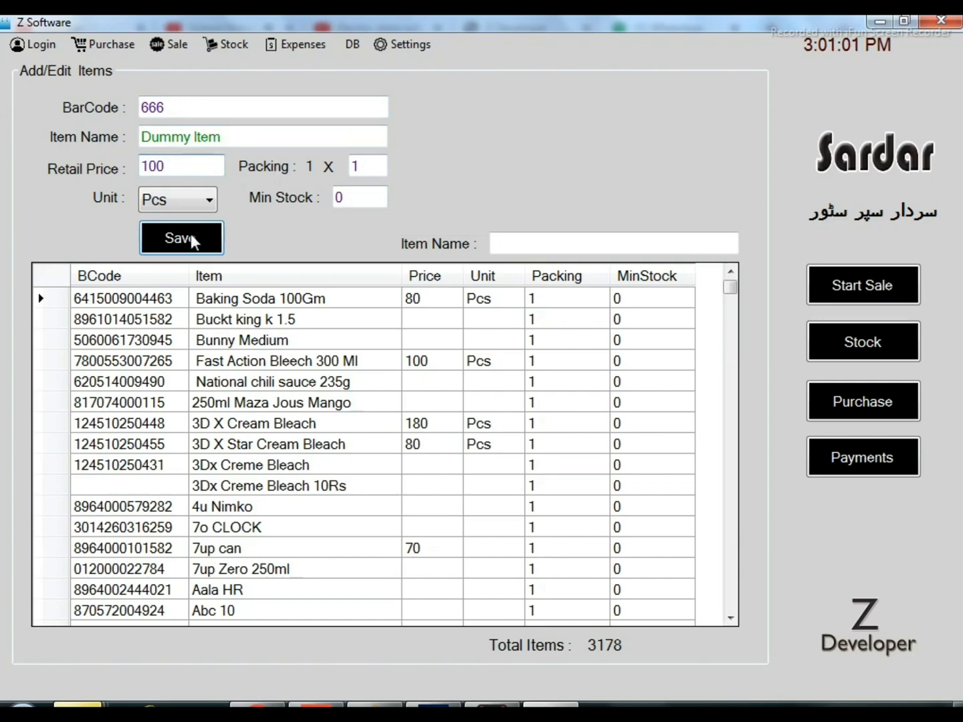
key("Return")
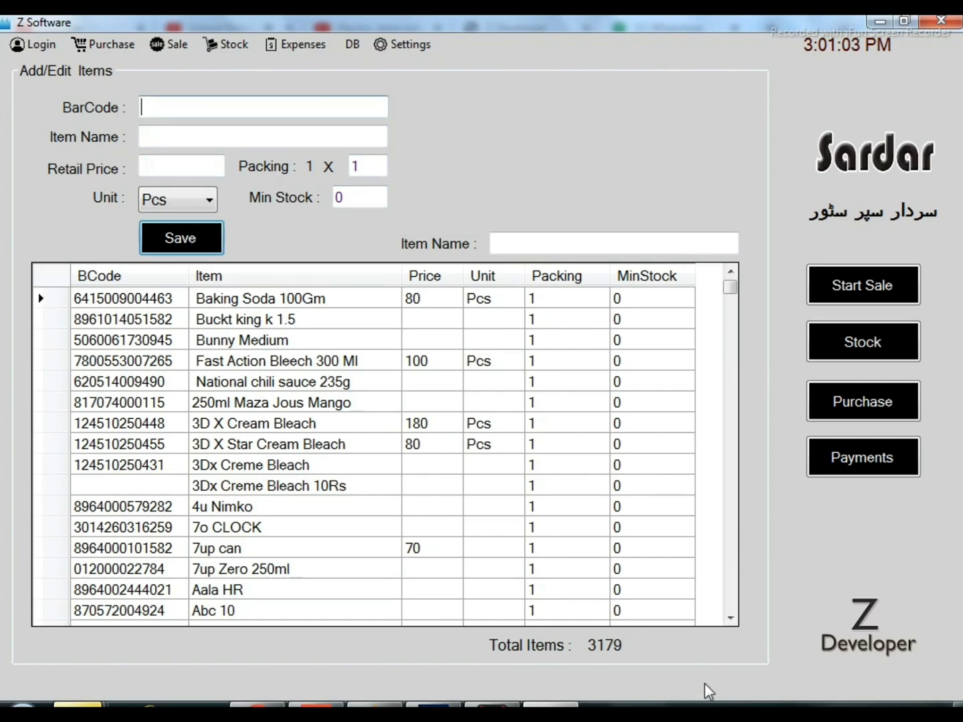
Open the Add/Edit Company form and enter NESTLE as the company name and nestle as the vendor name
left_click(103, 44)
left_click(120, 72)
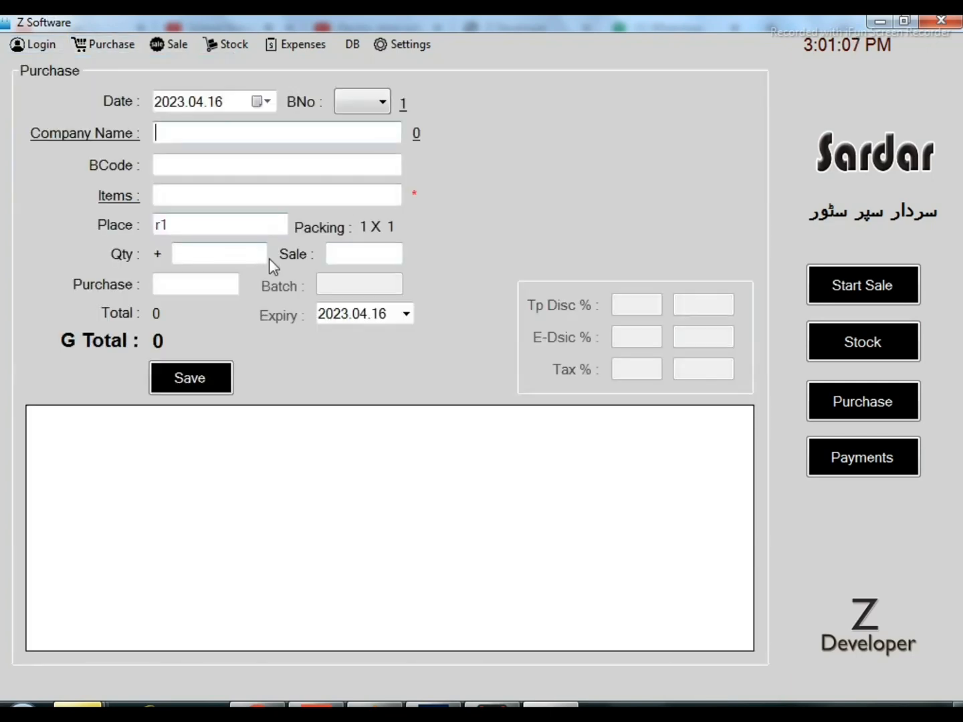
left_click(120, 137)
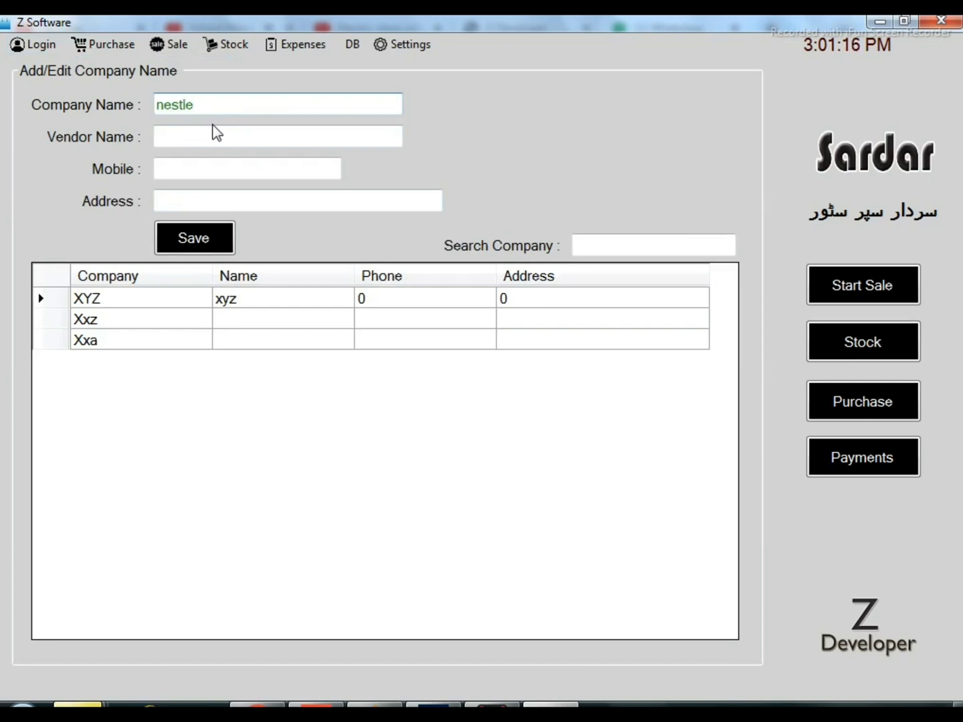
left_click(218, 139)
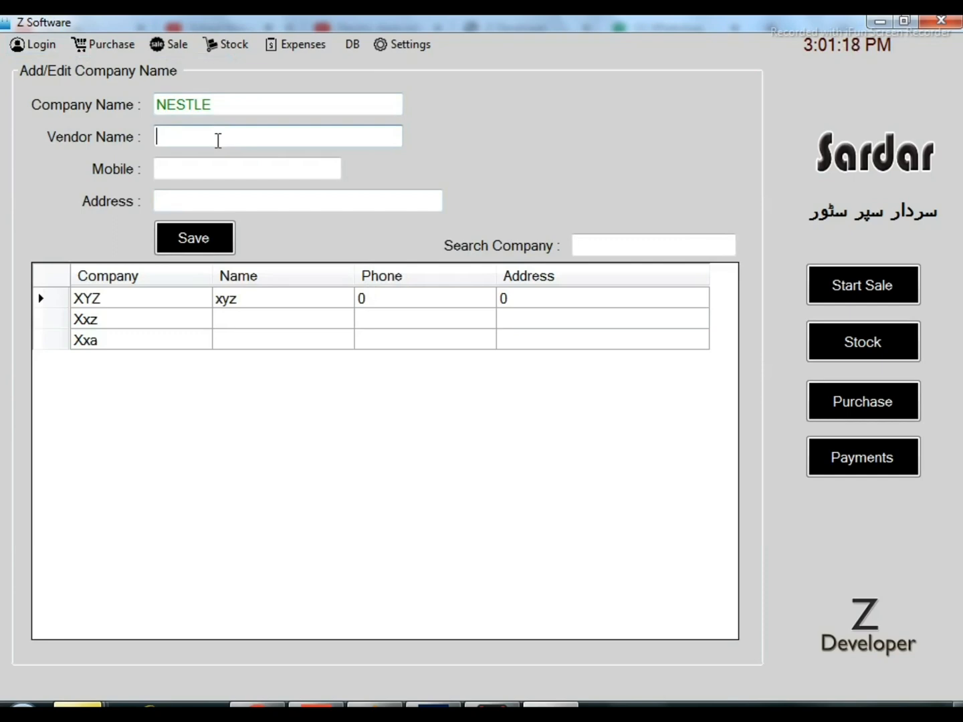
type("nestle")
key("Tab")
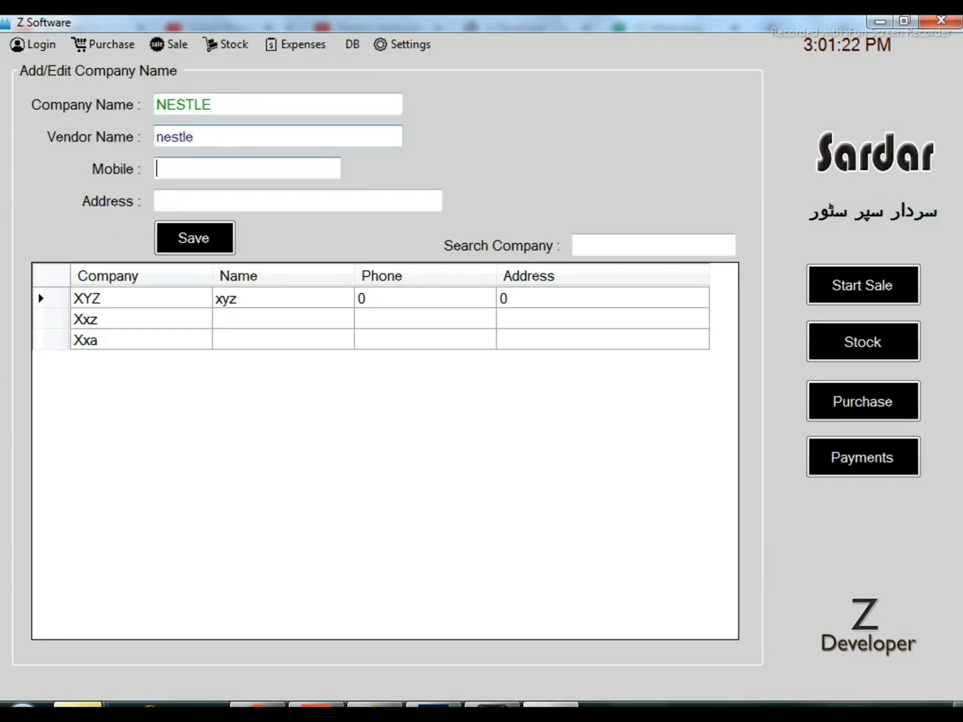
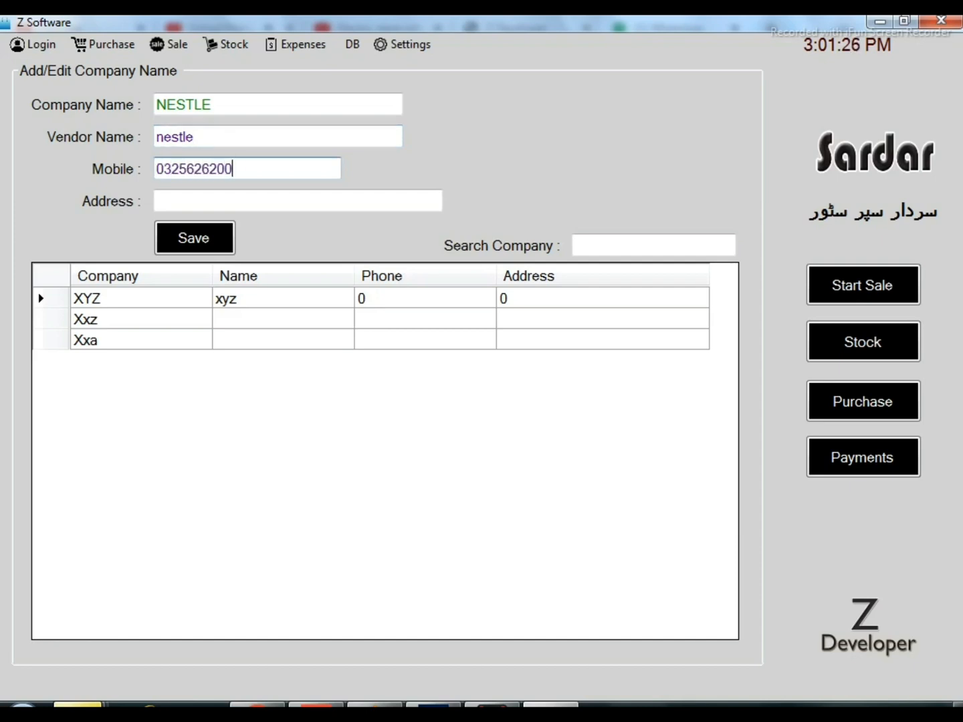
Fill in the company's mobile number and address, and save the new company
left_click(289, 196)
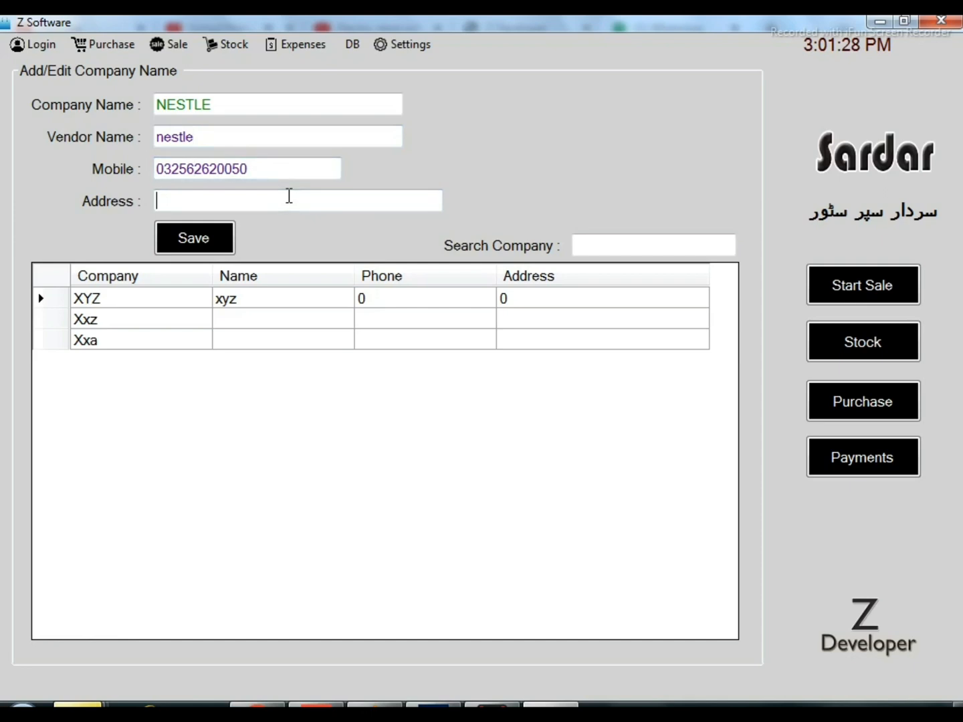
type("sia")
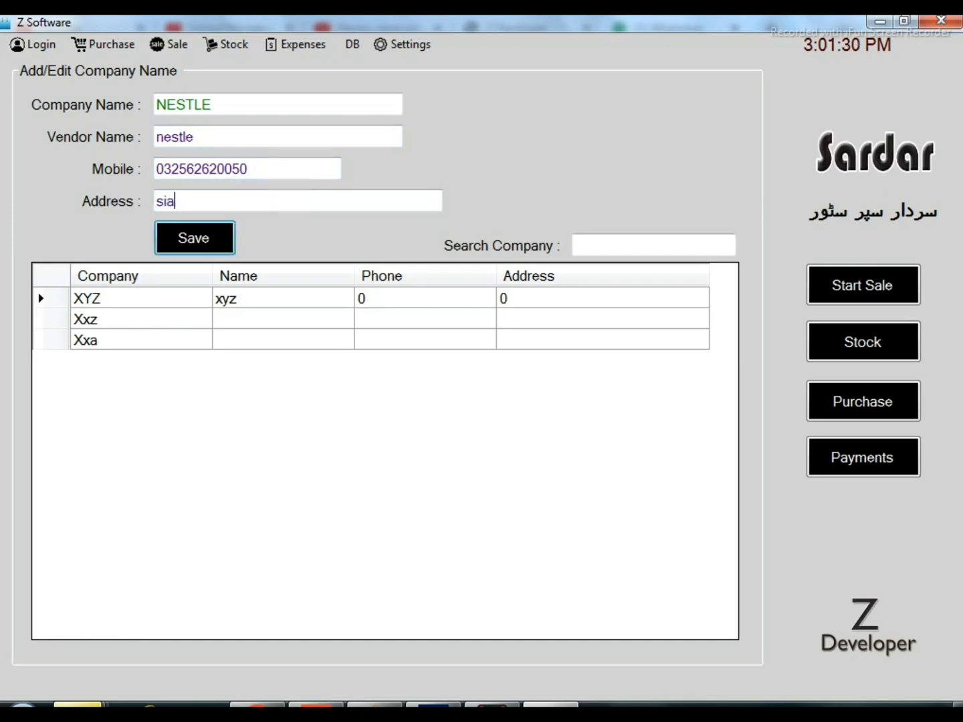
type("lkot")
key("Return")
Open the Purchase form and choose NESTLE from the company search list
left_click(122, 45)
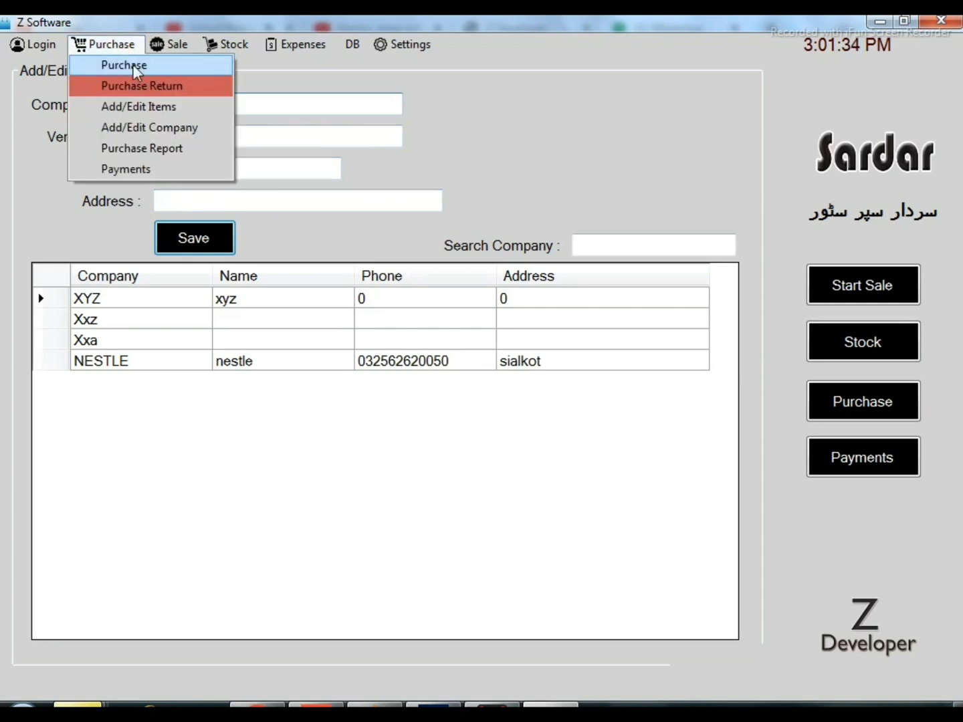
left_click(135, 66)
left_click(199, 124)
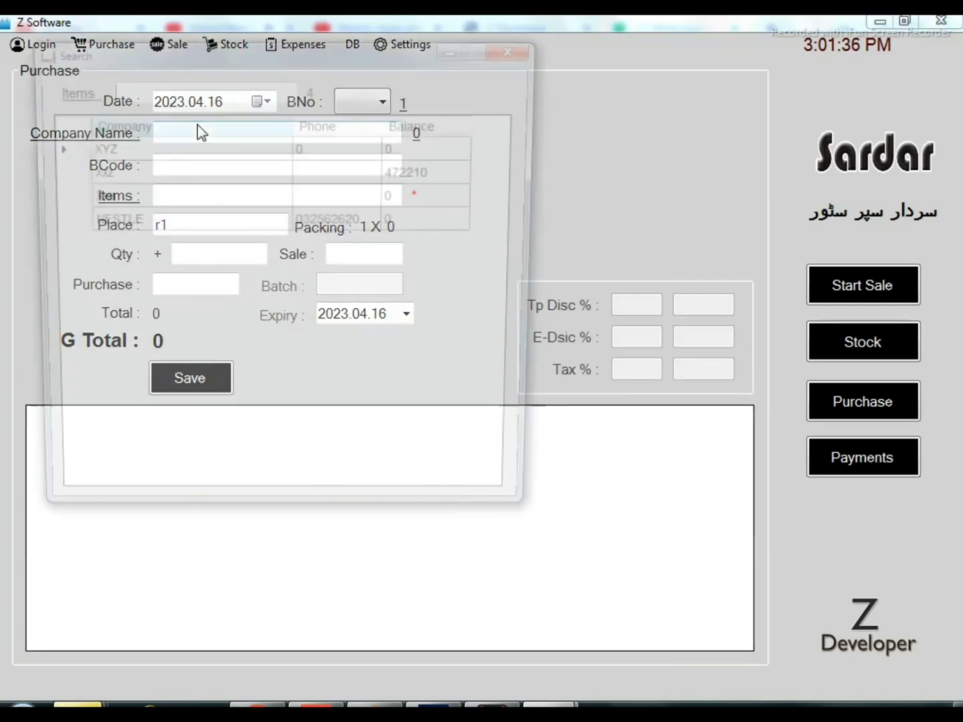
left_click(239, 227)
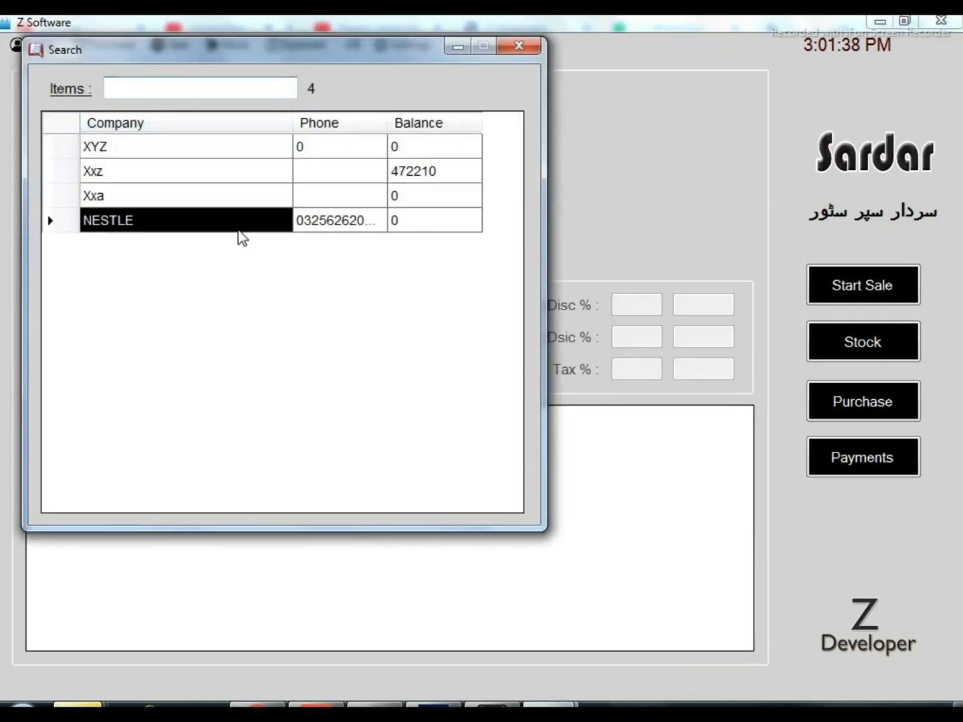
double_click(238, 226)
Enter barcode 666 with place r2, quantity 50 and purchase price 80, and save the purchase line
left_click(223, 162)
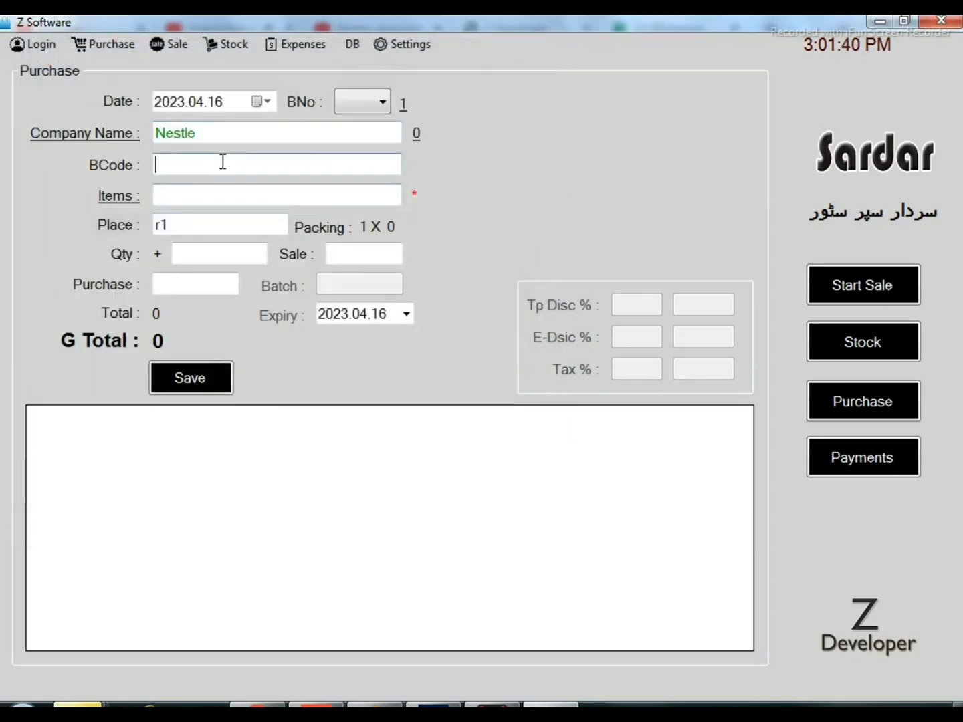
type("666")
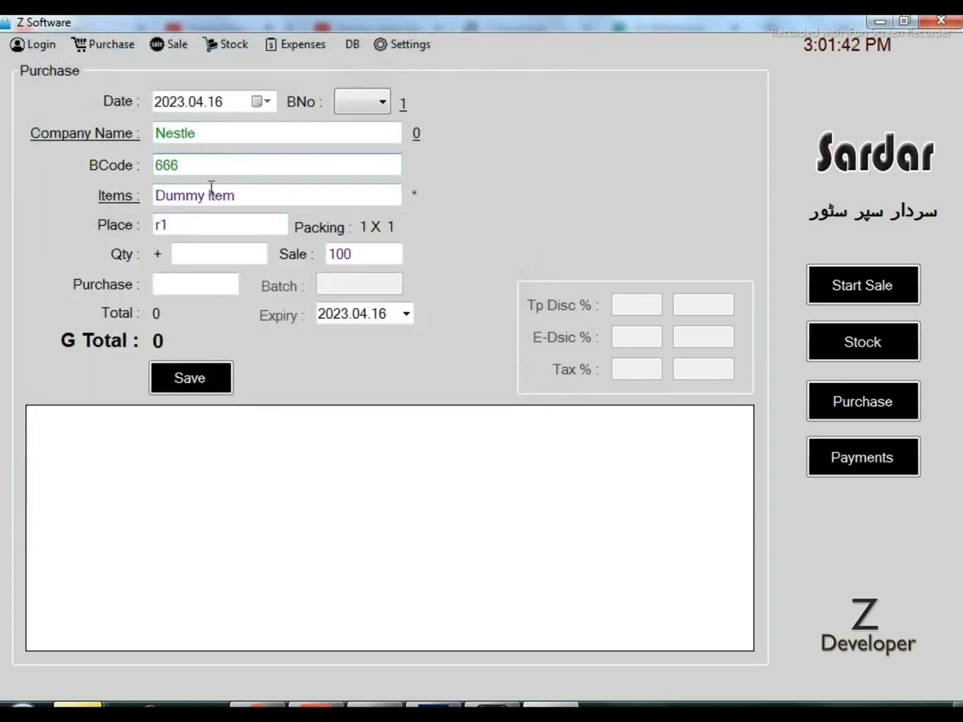
key("Return")
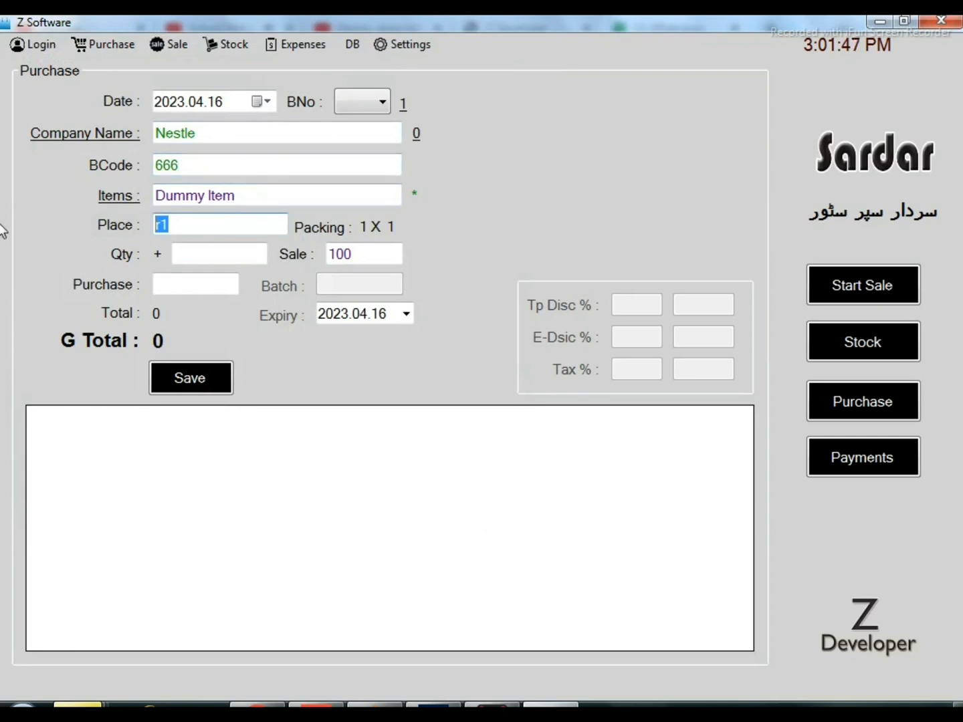
type("r")
left_click(213, 258)
type("50")
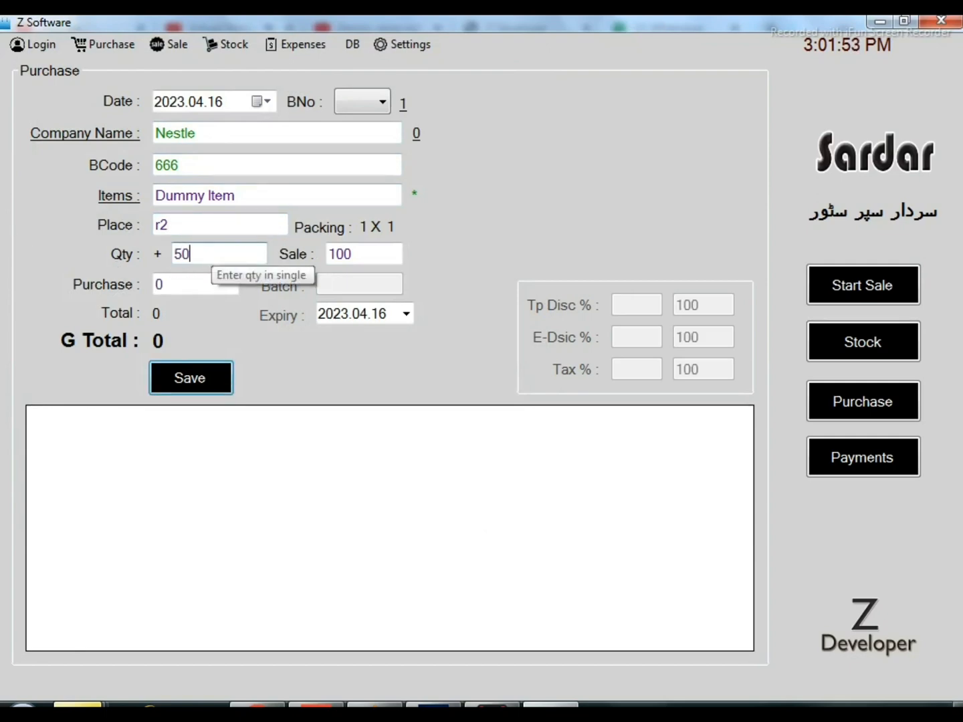
left_click(205, 284)
type("80")
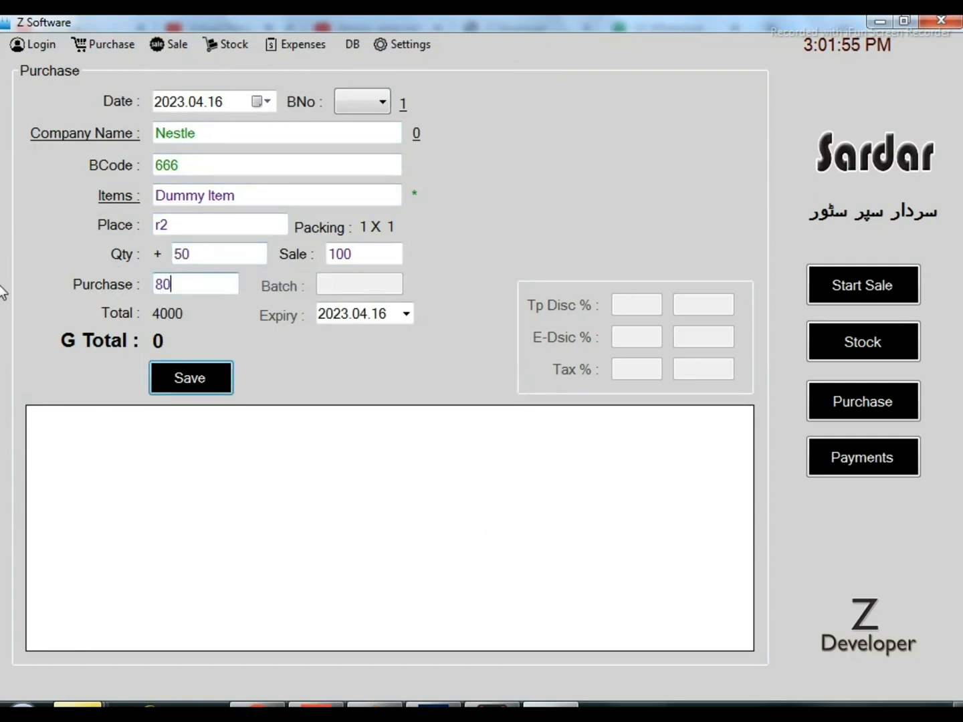
key("Return")
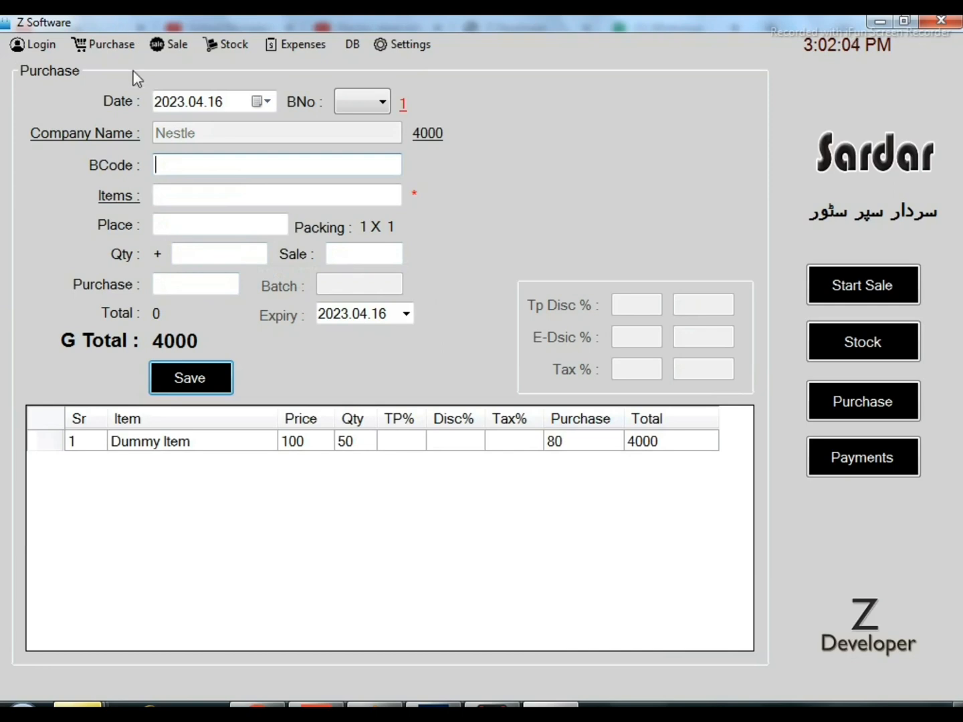
Open the stock list and search it for barcode 666
left_click(131, 49)
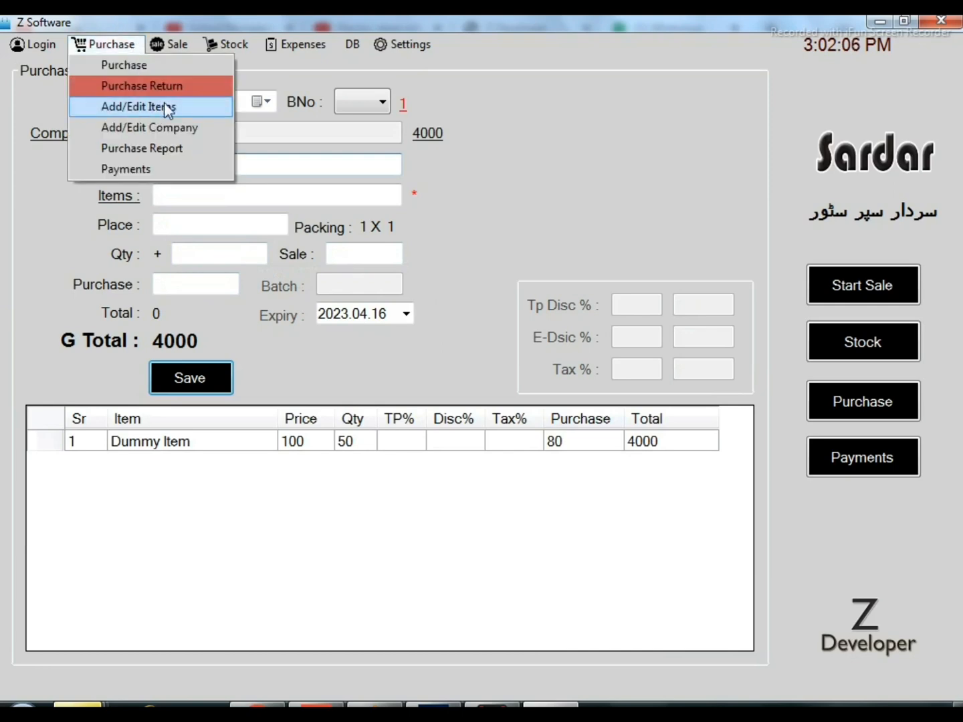
mouse_move(231, 44)
left_click(242, 64)
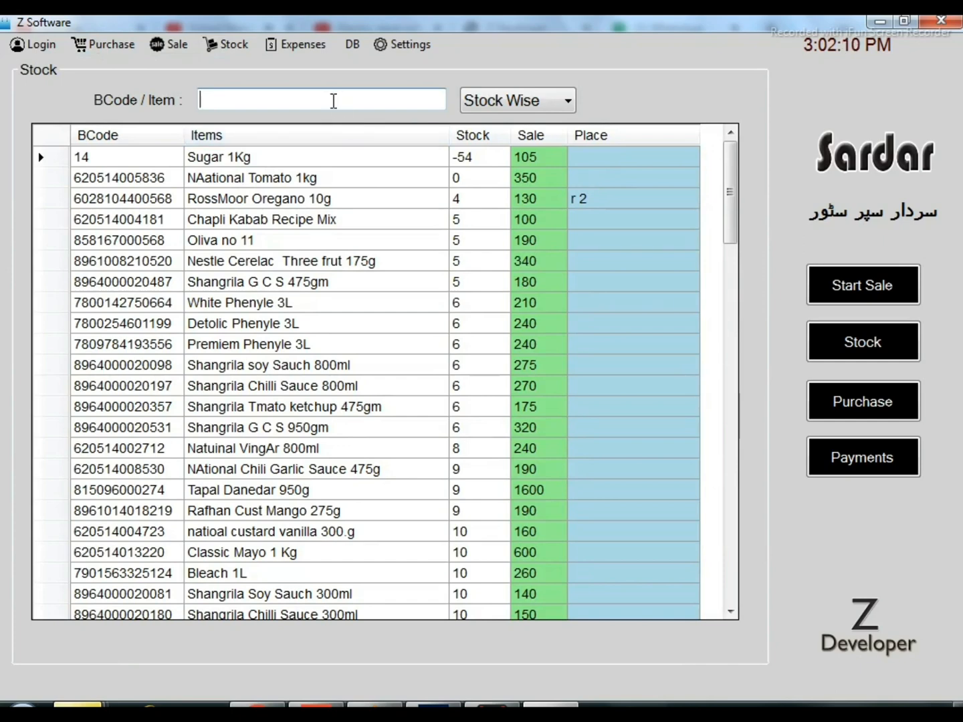
left_click(333, 101)
type("666")
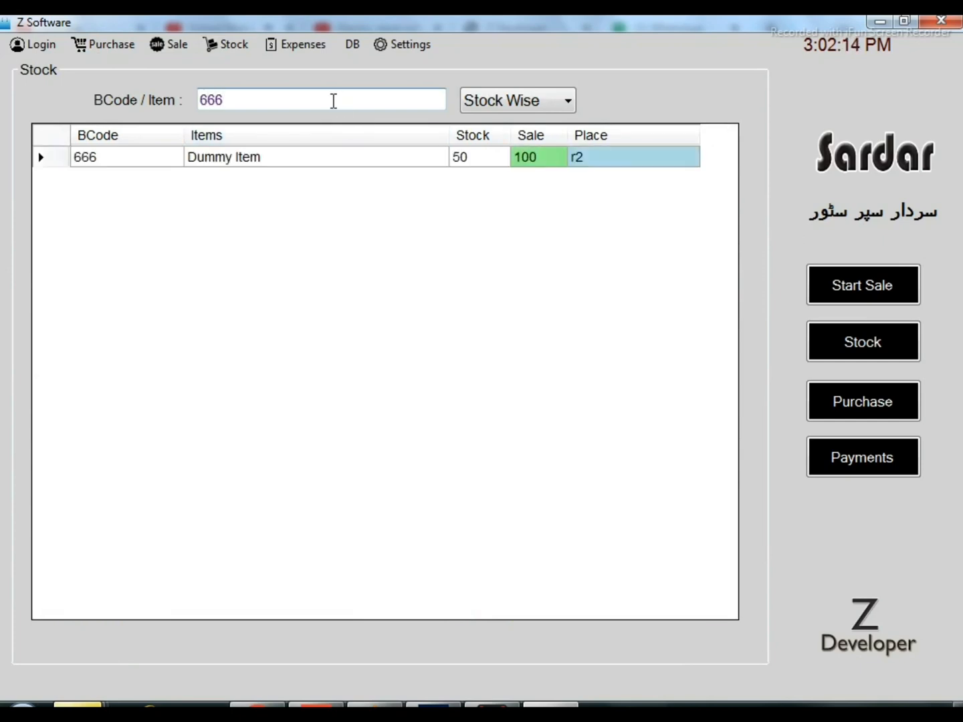
Clear the stock search and look up the item by name with "dumm"
key("BackSpace")
key("BackSpace")
key("BackSpace")
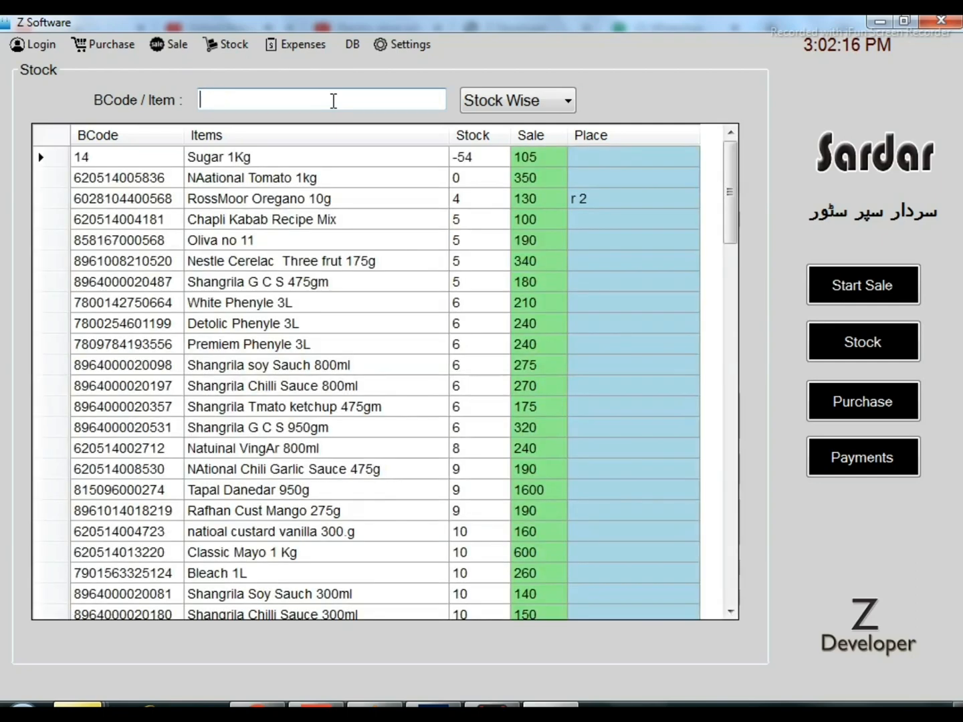
type("dumm")
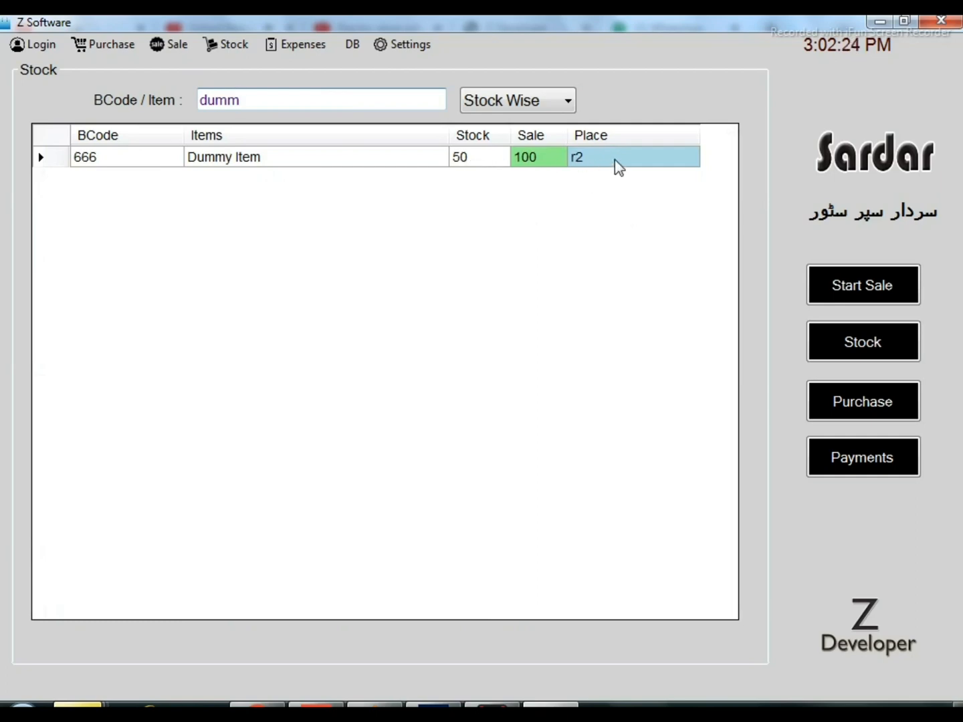
Open the Purchase Return form and choose NESTLE as the company
left_click(129, 47)
left_click(147, 88)
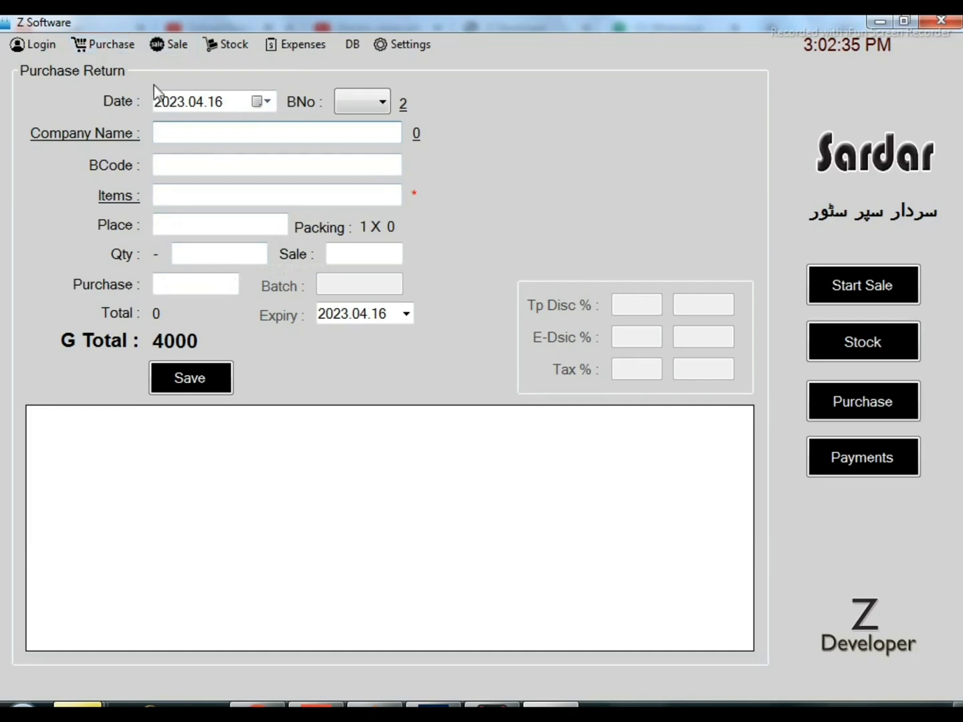
left_click(216, 135)
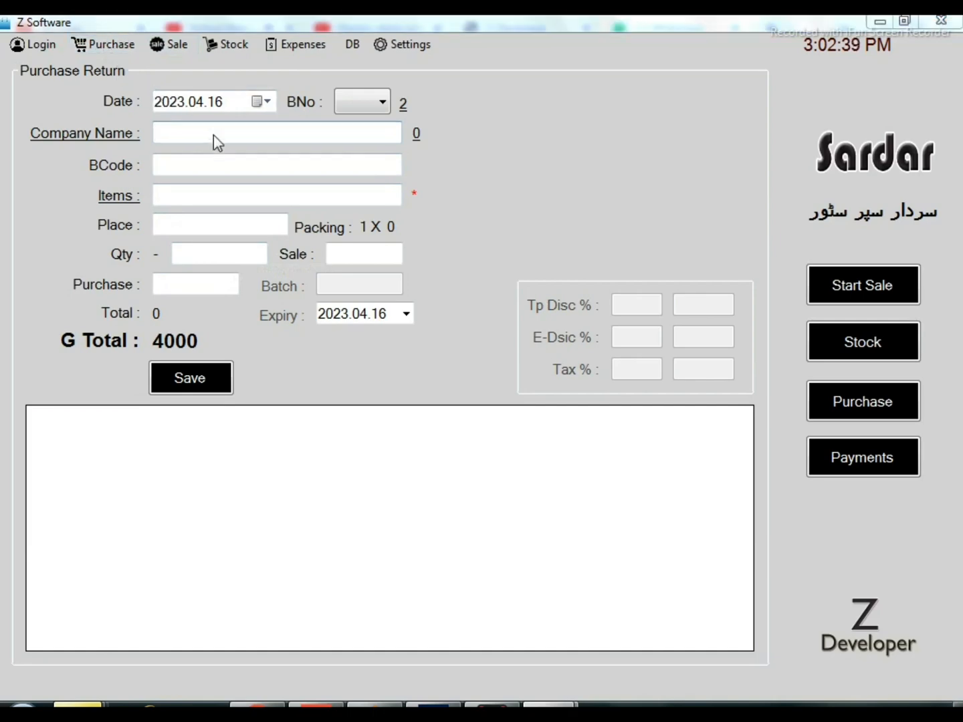
key("Down")
key("Down")
key("Down")
key("Return")
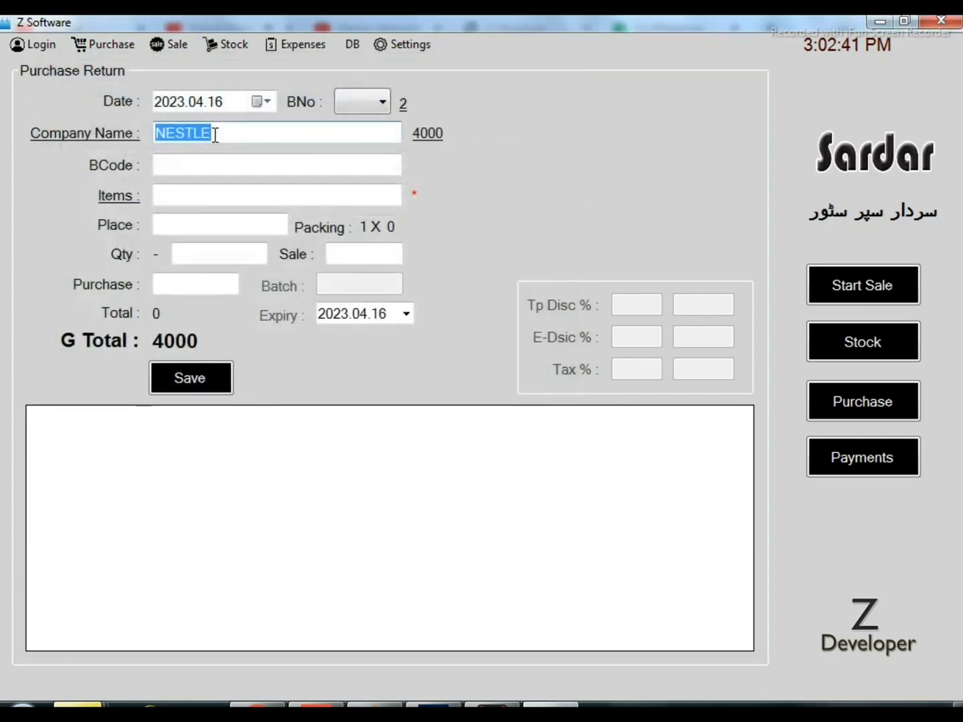
Open the company's payments window from its balance and view its invoices list and payments list
left_click(432, 142)
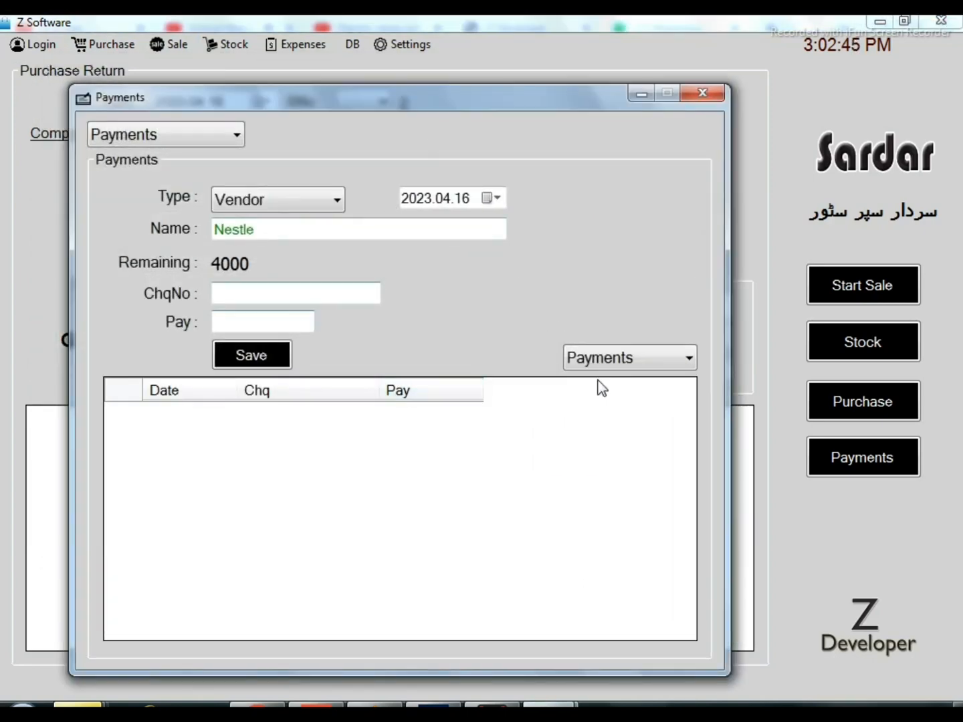
left_click(662, 358)
left_click(642, 399)
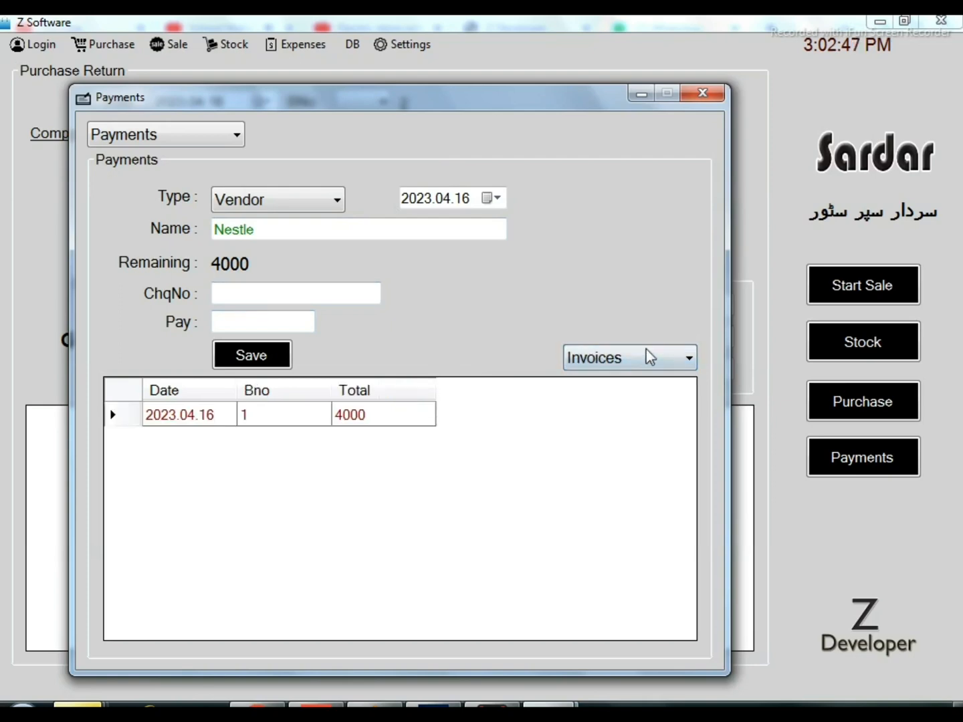
left_click(646, 361)
left_click(639, 382)
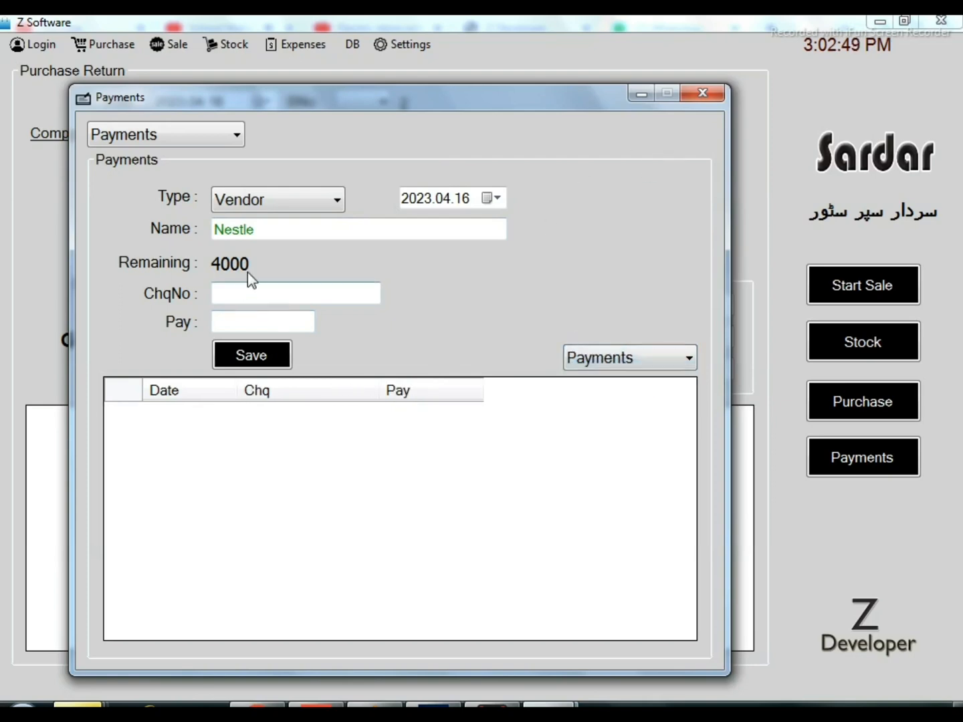
Record a payment of 2000 to the vendor Nestle and save it
left_click(268, 320)
type("20")
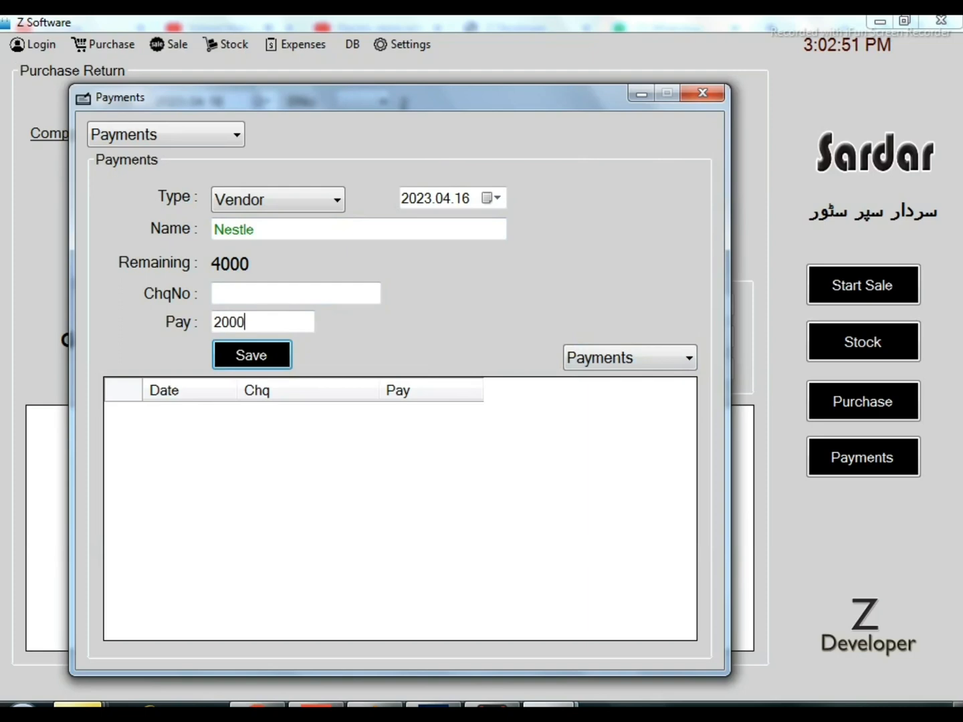
type("00")
key("Return")
View Nestle's invoices list and return to its payments list
left_click(580, 361)
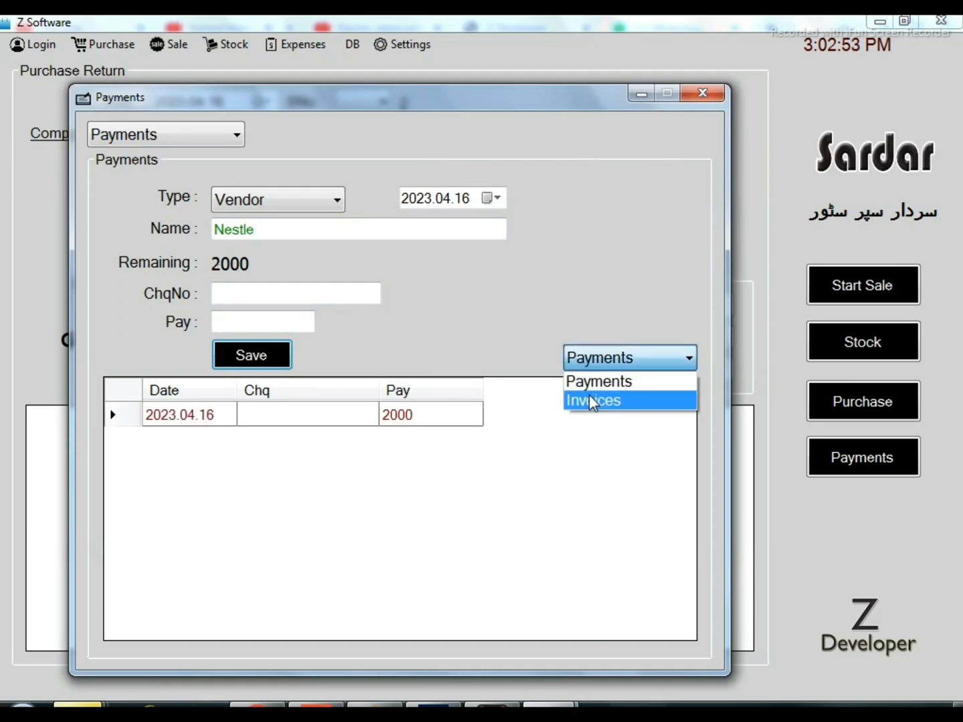
left_click(591, 399)
left_click(610, 365)
left_click(607, 388)
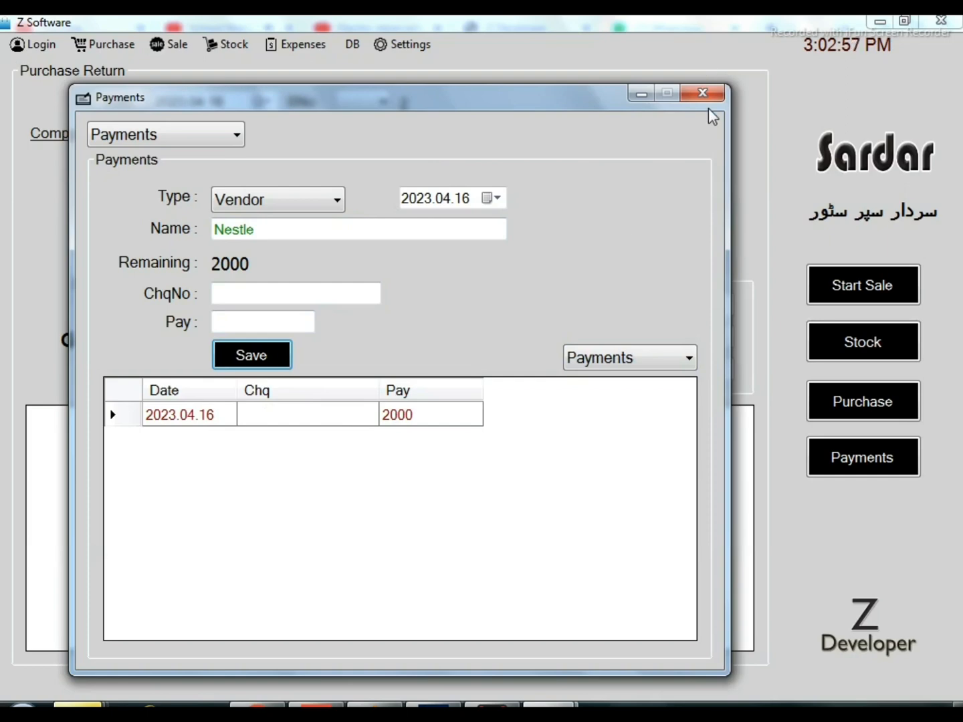
Review the balances of all vendors and close the Payments window
left_click(226, 135)
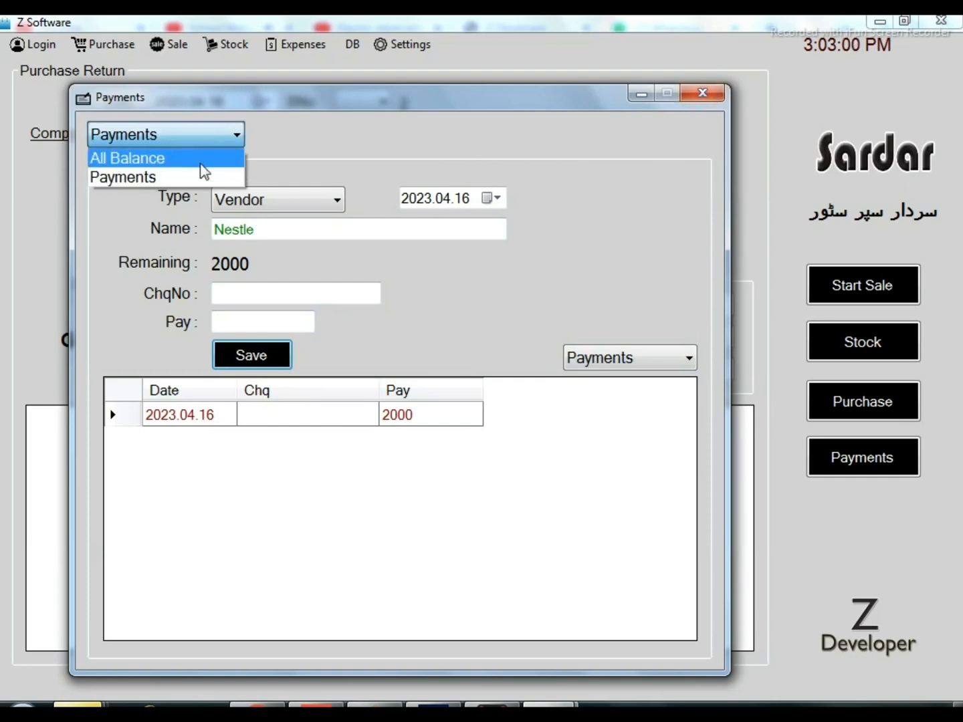
left_click(204, 172)
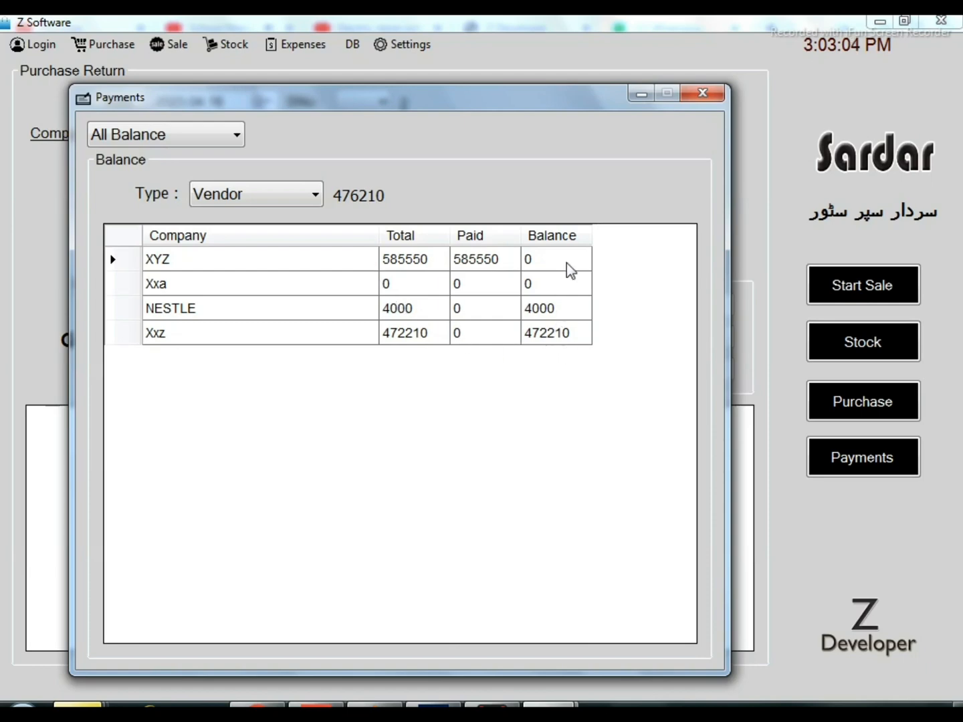
left_click(708, 100)
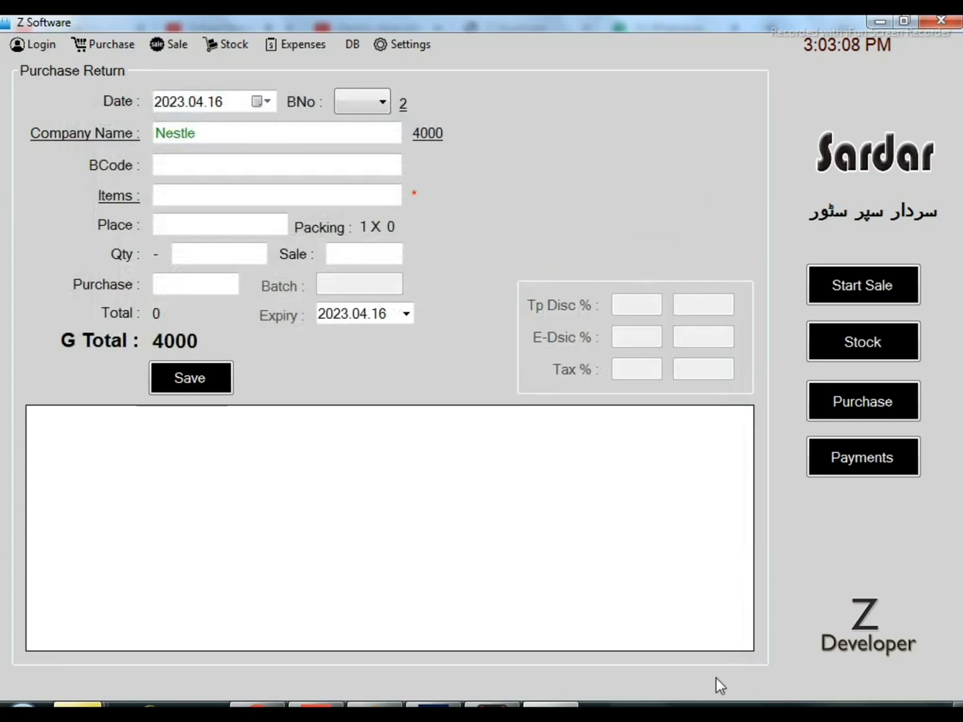
Open the Purchase Report and list the bills of Xxz and of NESTLE
left_click(80, 52)
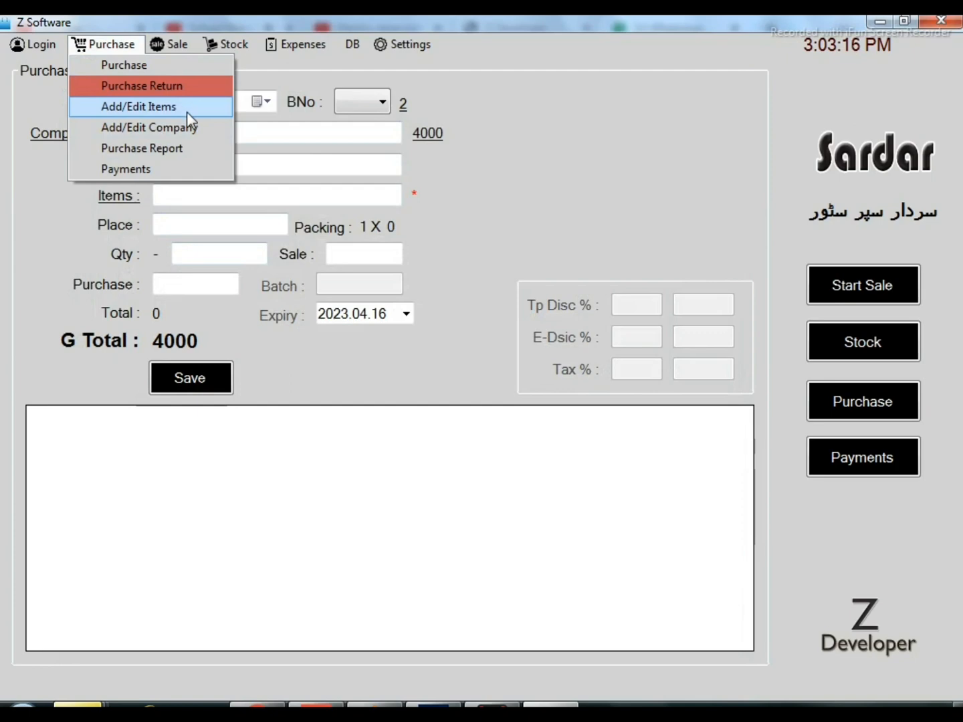
left_click(186, 148)
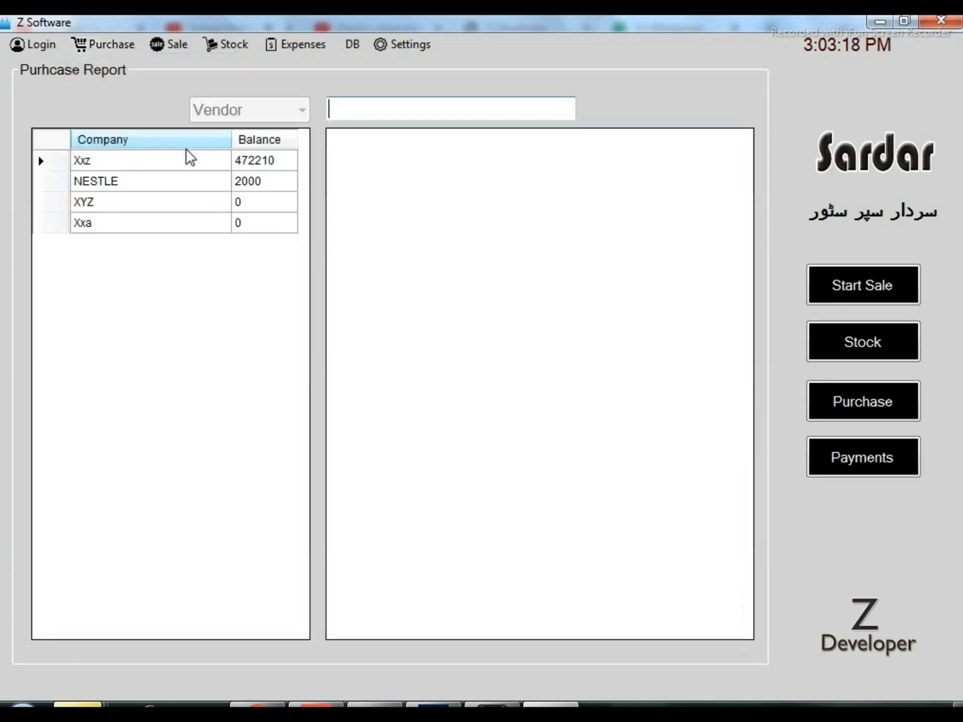
left_click(191, 167)
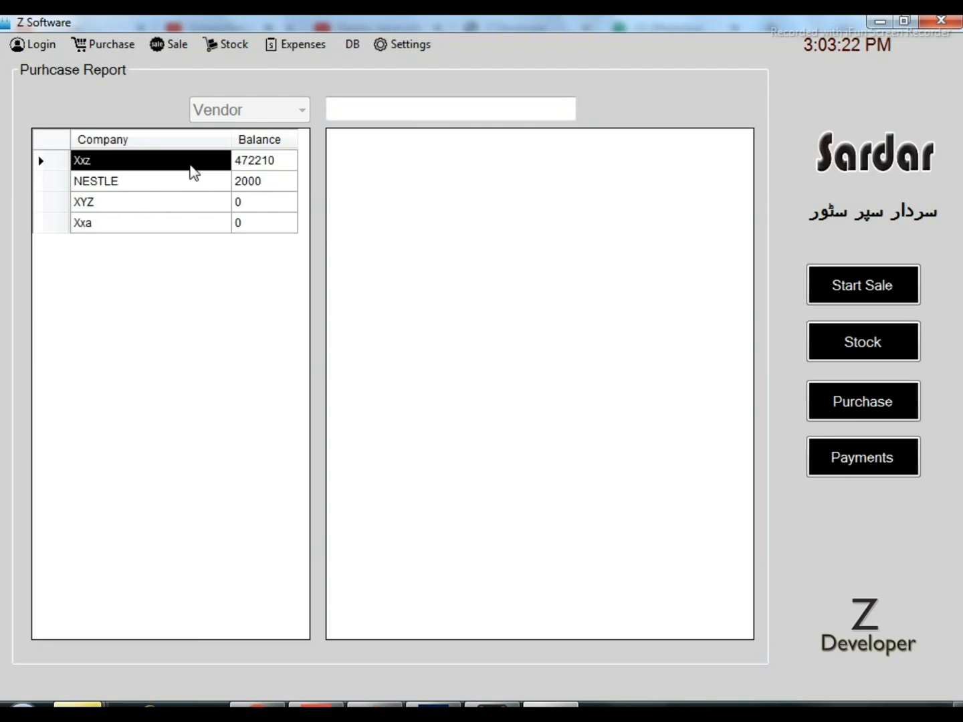
double_click(194, 173)
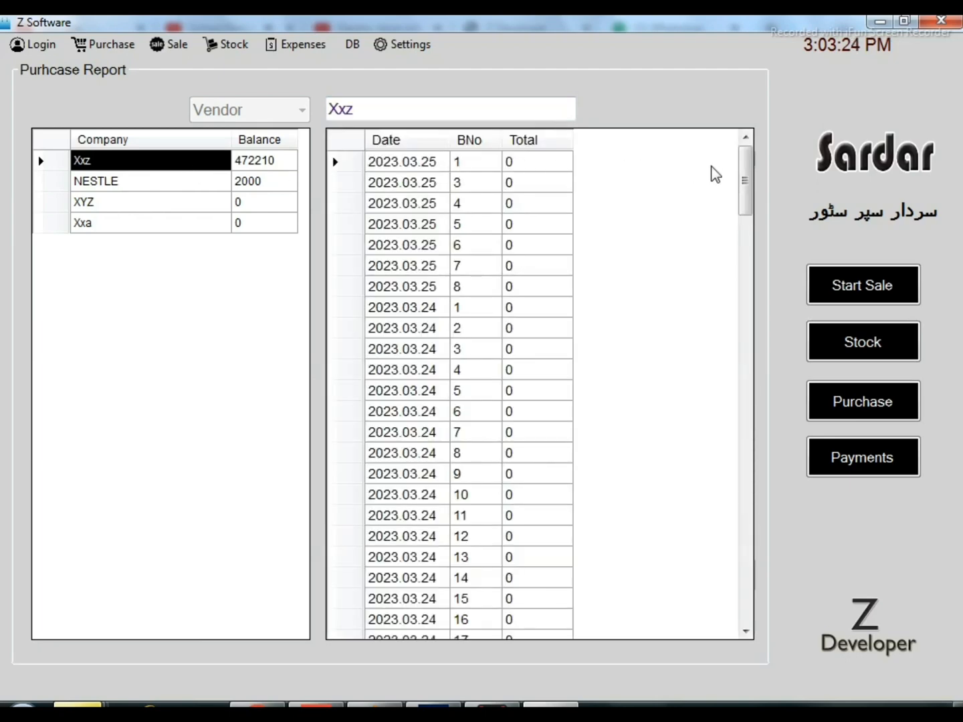
left_click_drag(746, 167, 726, 154)
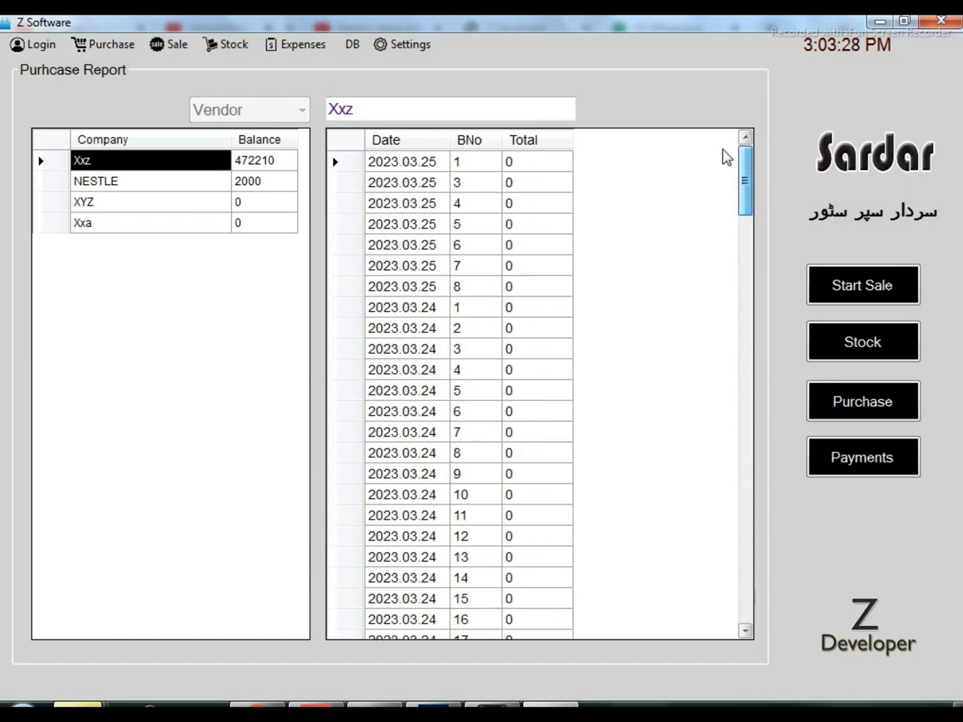
left_click(147, 191)
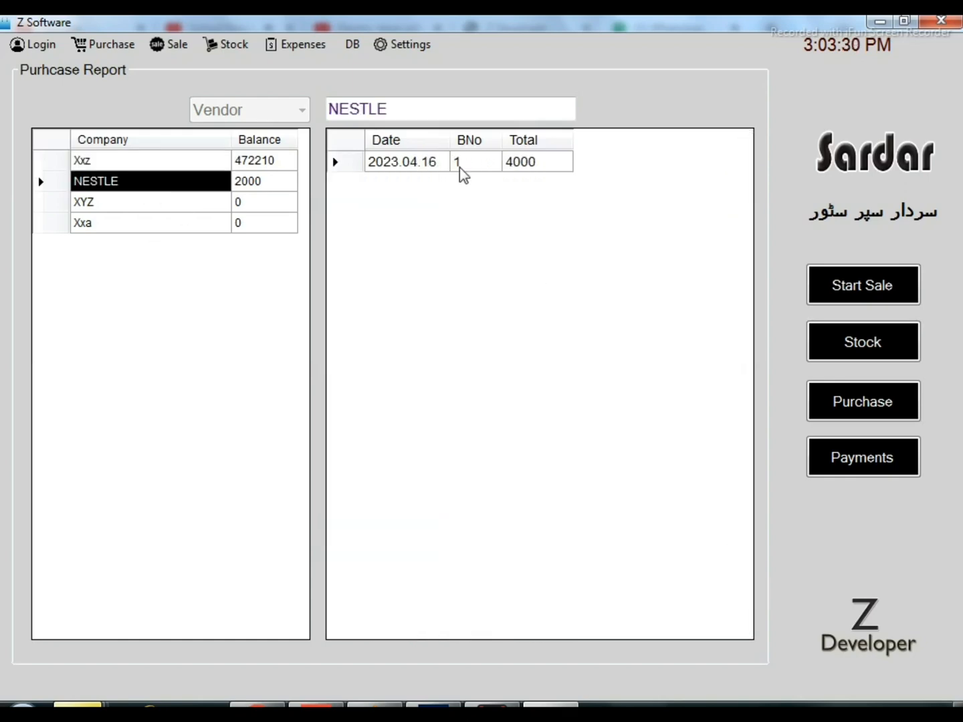
View the item details of Xxz's bill 5 dated 2023.03.24 and of its bill 5 dated 2023.03.21
left_click(204, 166)
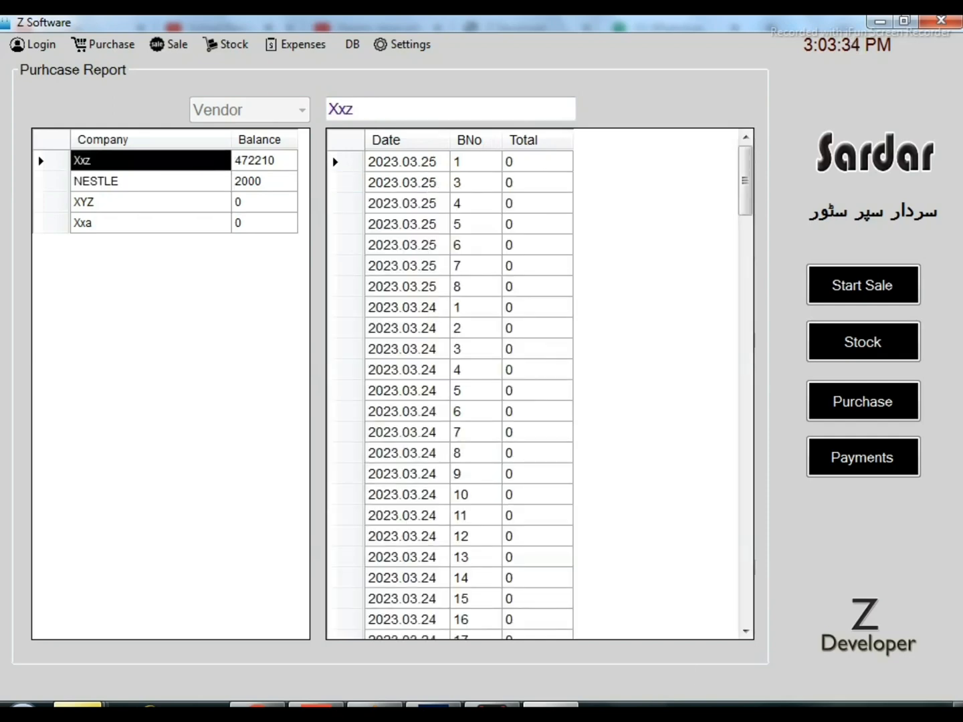
left_click(436, 392)
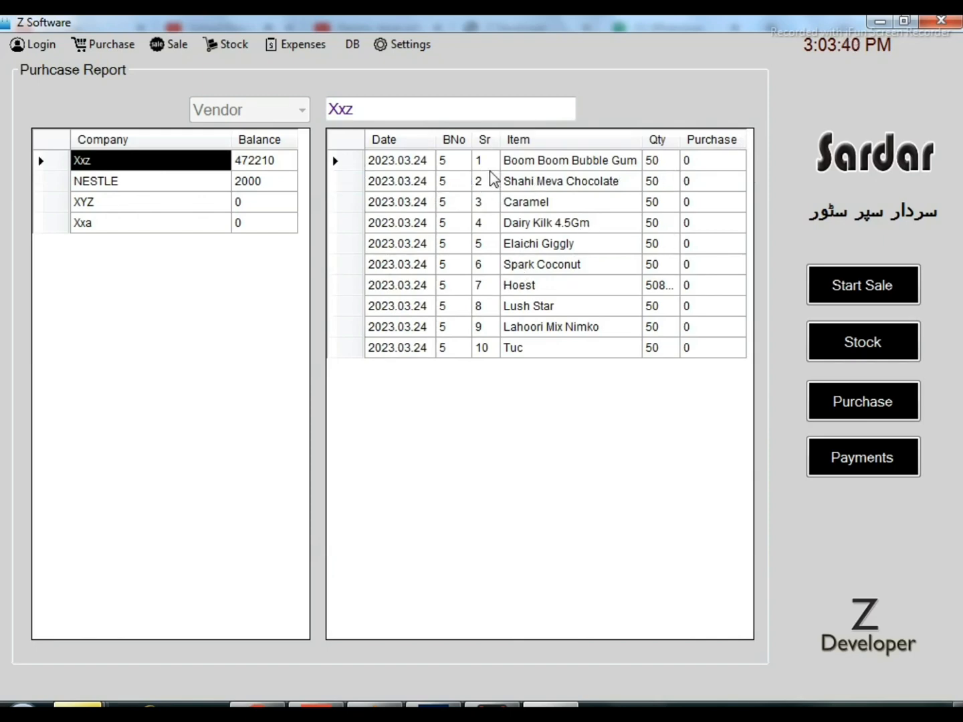
left_click(201, 164)
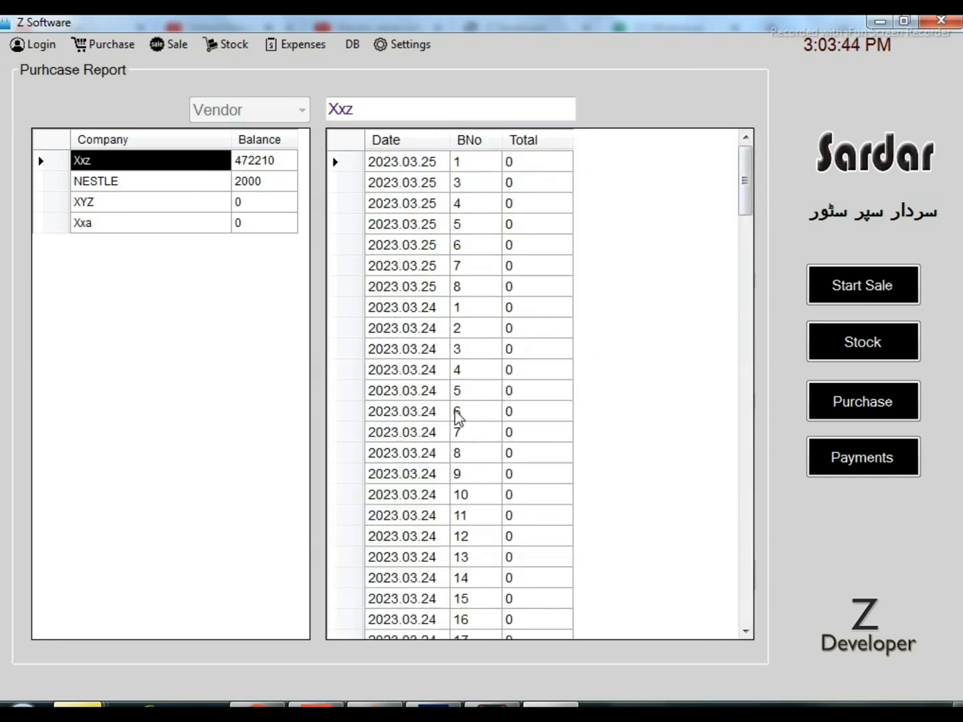
left_click_drag(744, 194, 747, 492)
left_click(477, 253)
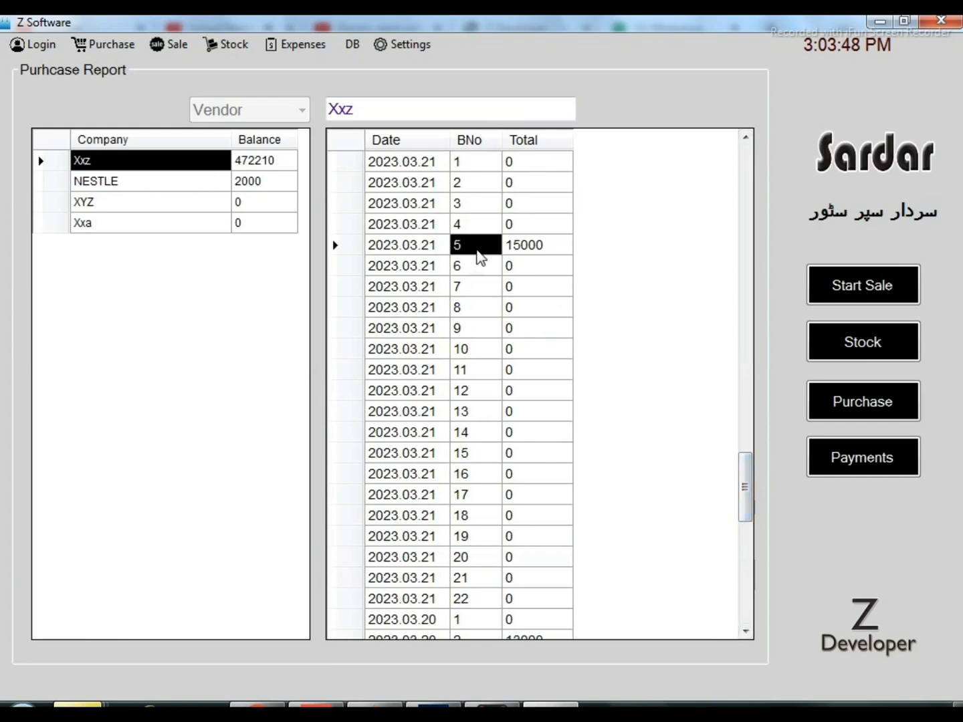
double_click(477, 252)
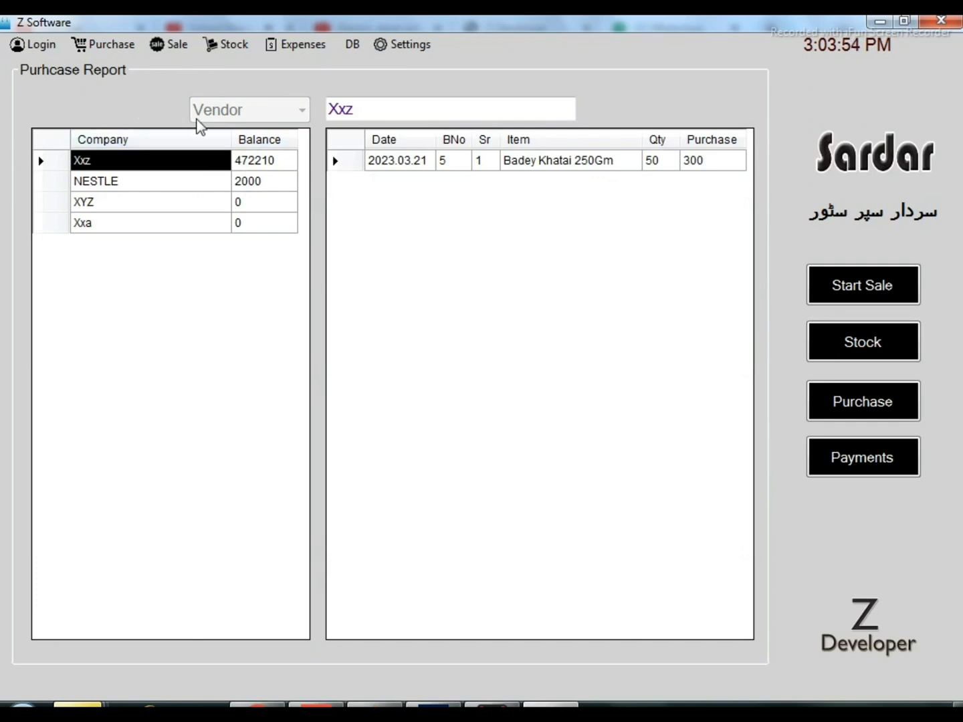
Open the vendor Payments window from the purchase functions and close it again
left_click(128, 50)
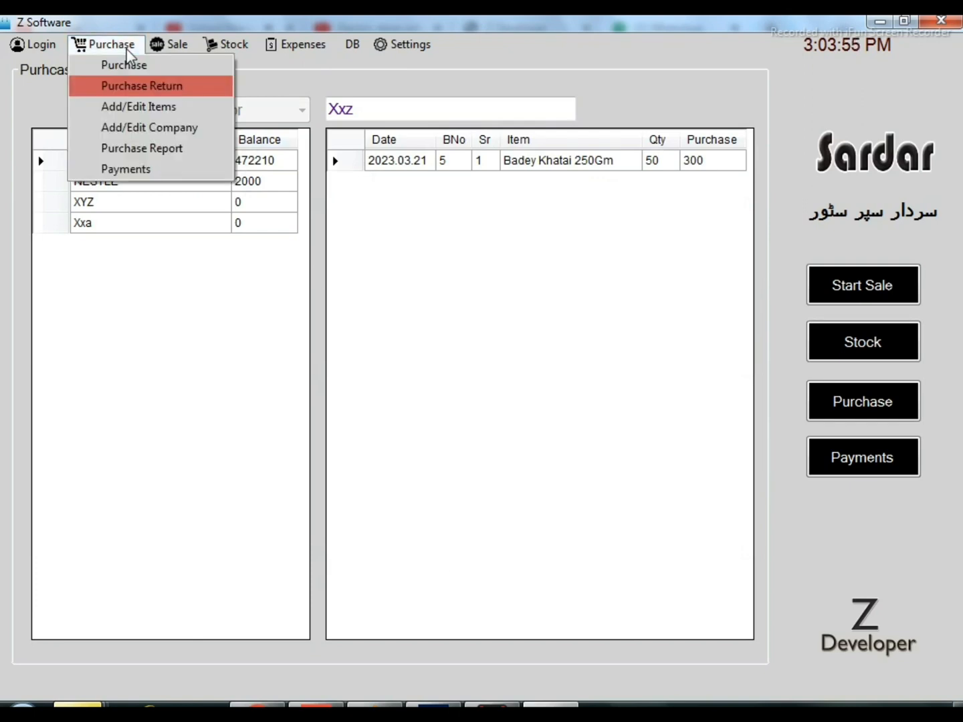
left_click(175, 171)
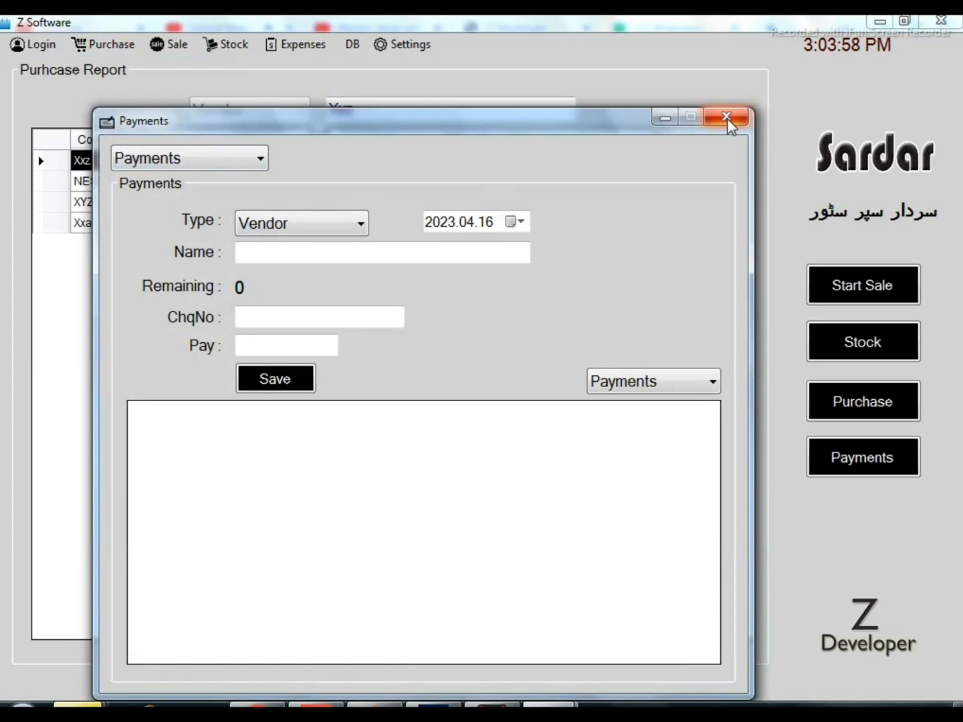
left_click(726, 118)
Open the Sale form and add the item with barcode 666 to a cash bill
left_click(176, 44)
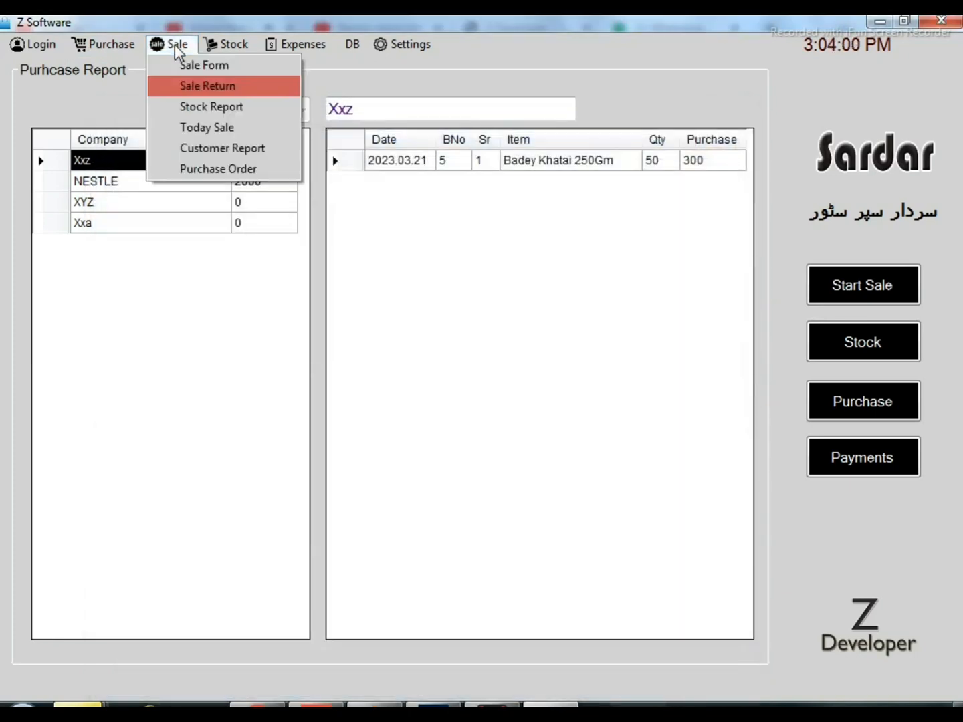
left_click(182, 66)
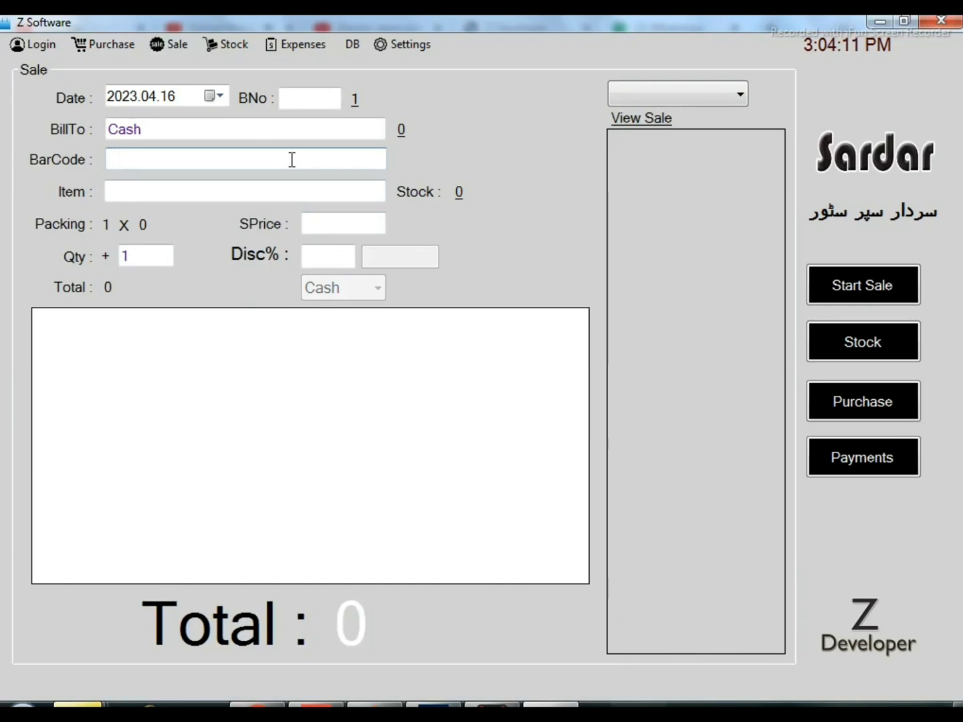
type("666")
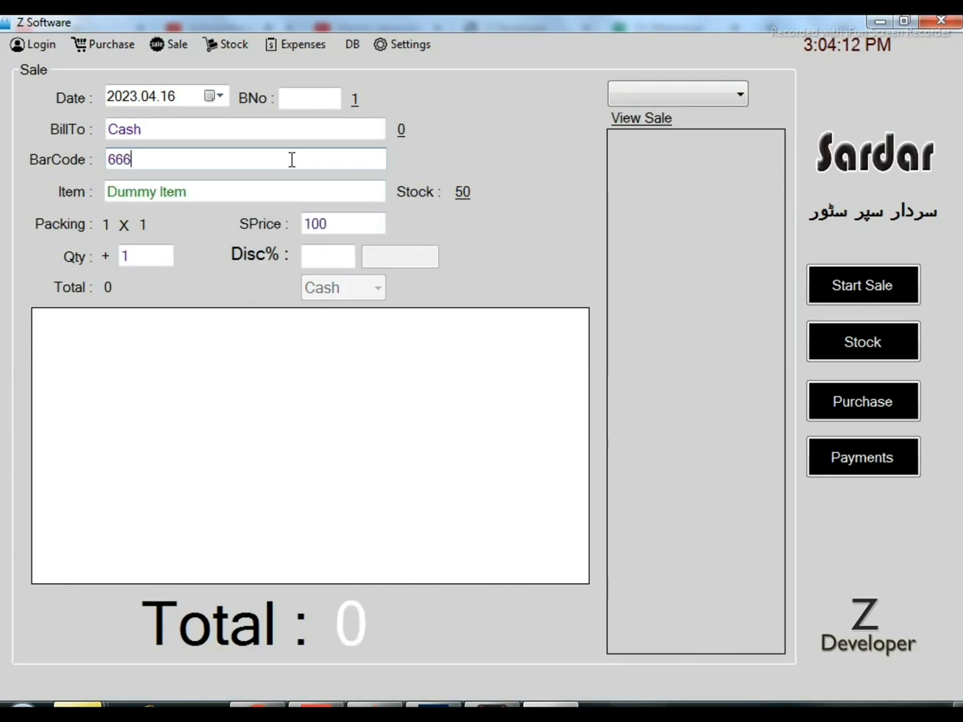
key("Return")
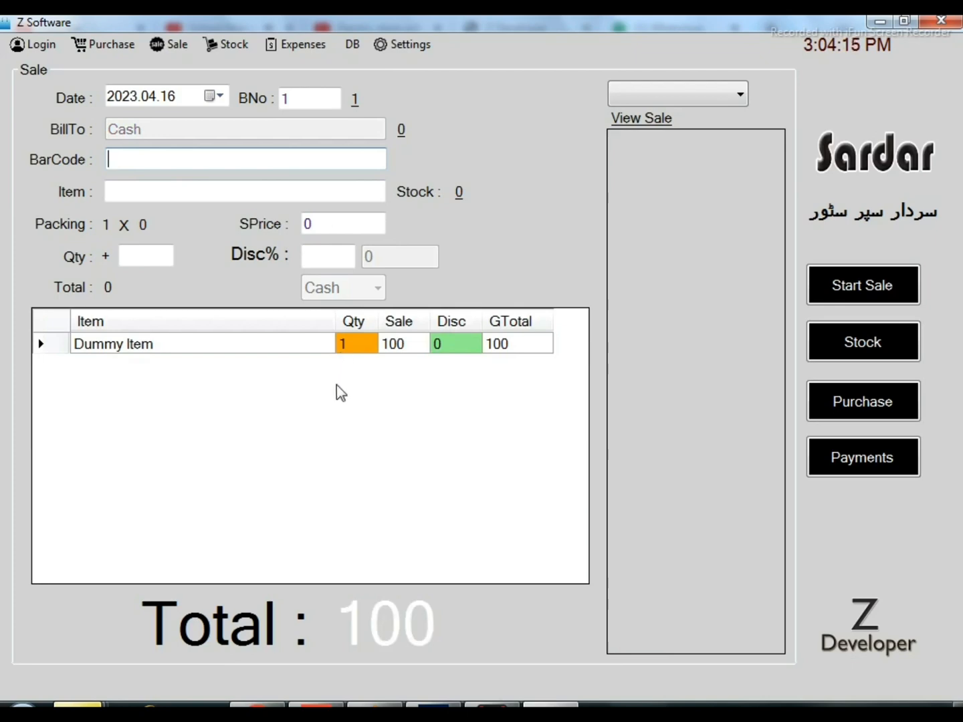
Set the quantity of the Dummy Item line on the sale bill to 2
left_click(361, 345)
type("2")
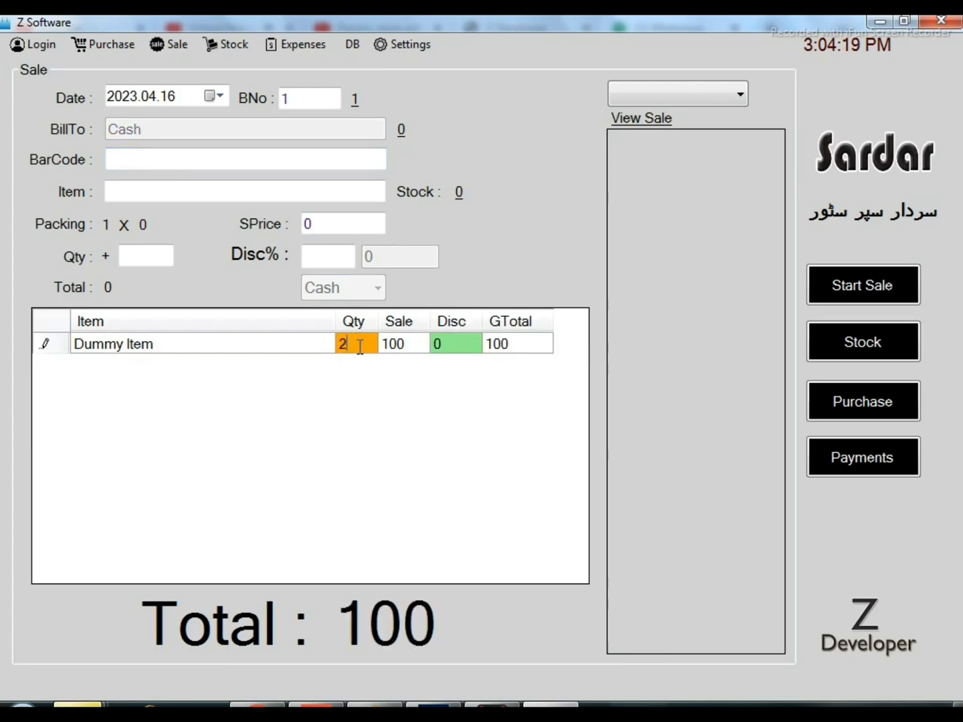
key("Return")
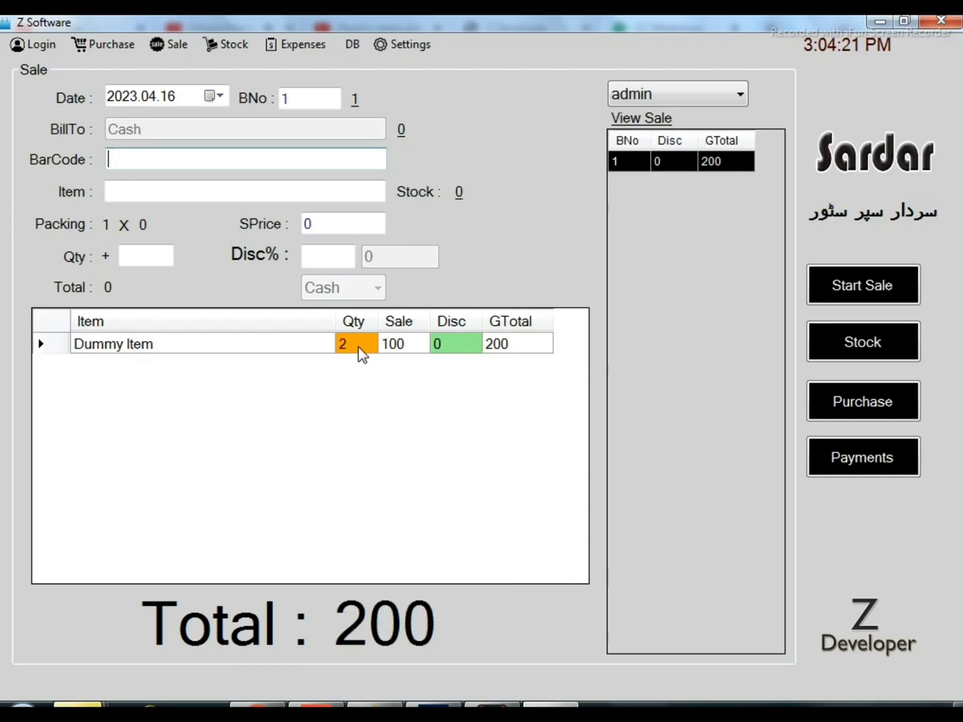
Add another line for barcode 666 to the bill with a 5% discount
left_click(346, 256)
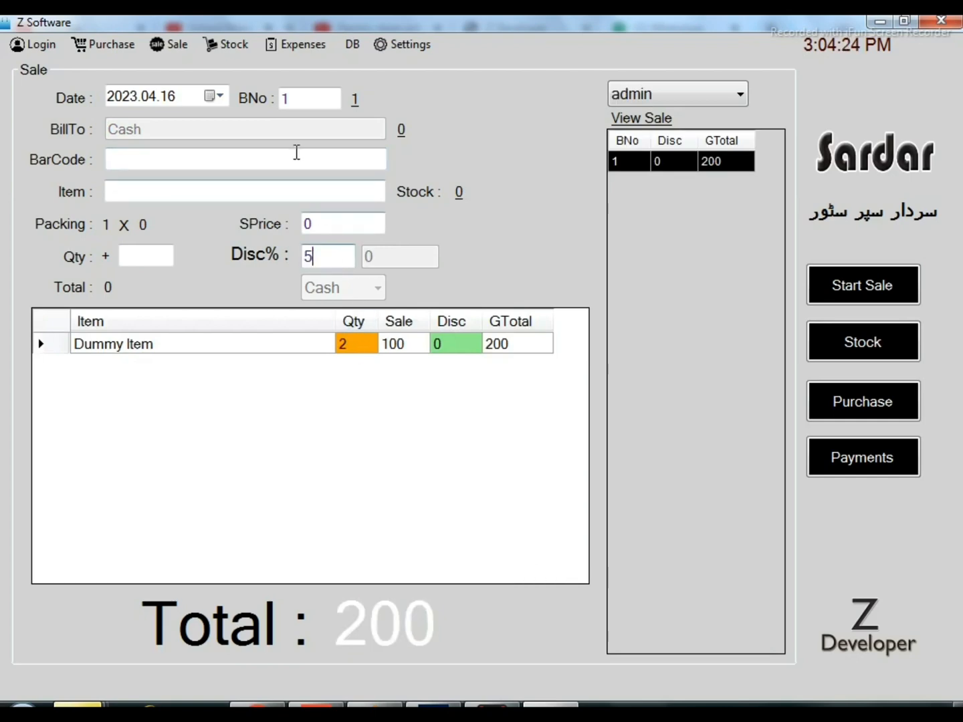
left_click(295, 156)
type("666")
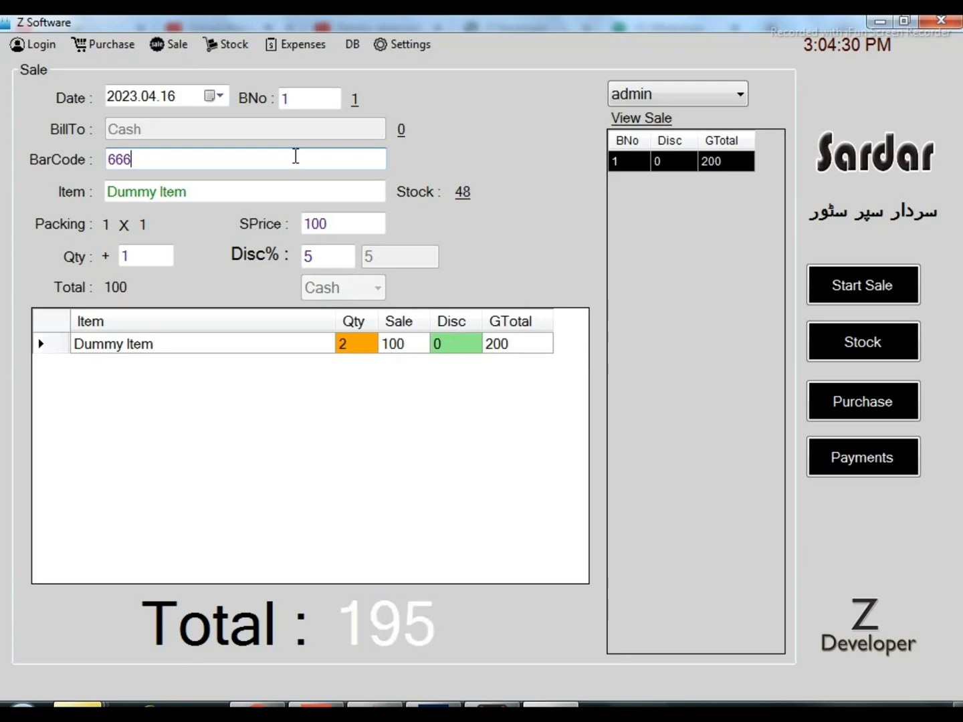
key("Return")
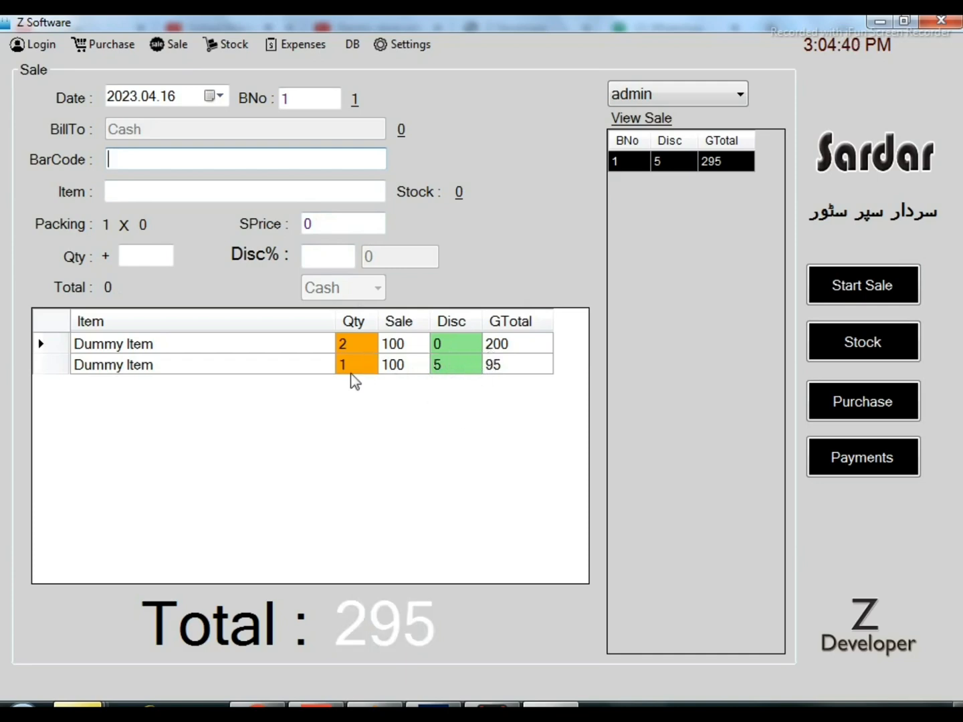
Check out the sale with its receipt printed, and close the printout and the sale summary message
key("Return")
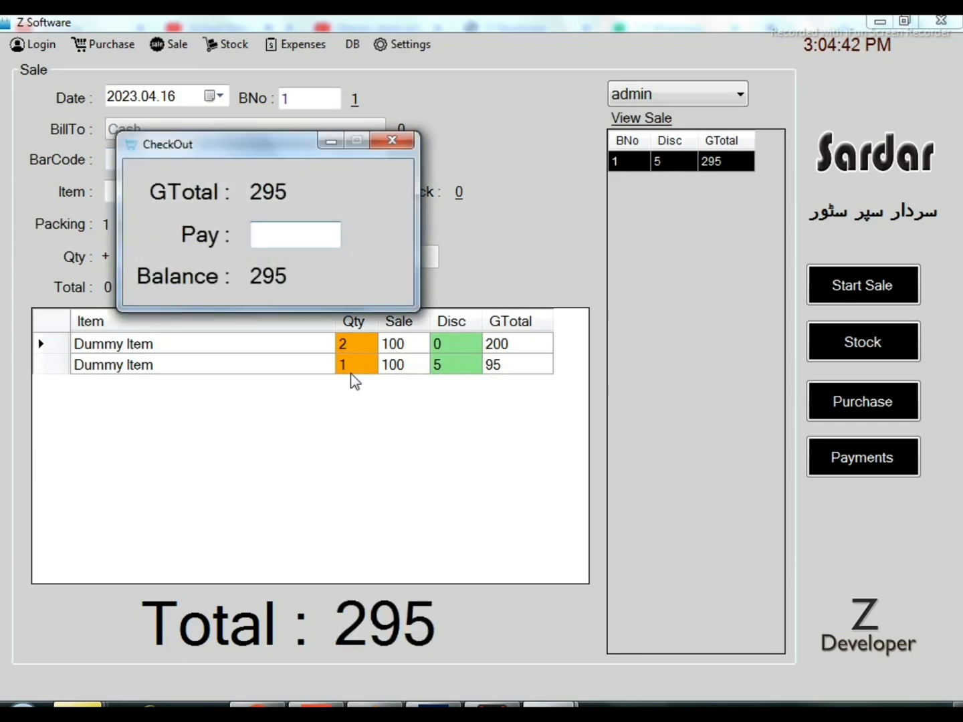
key("Return")
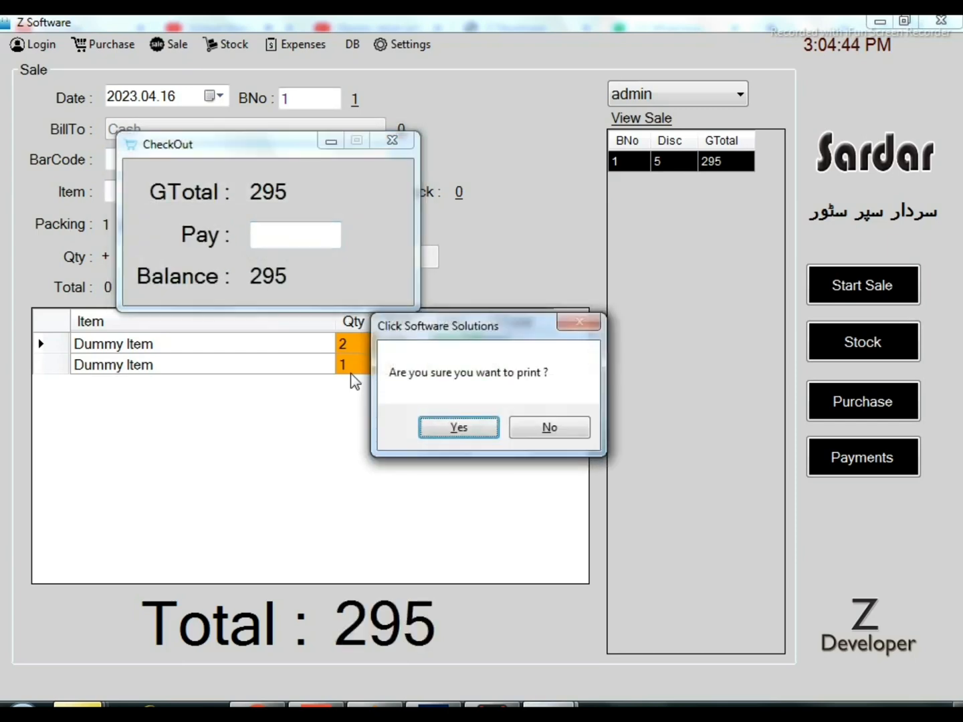
key("Return")
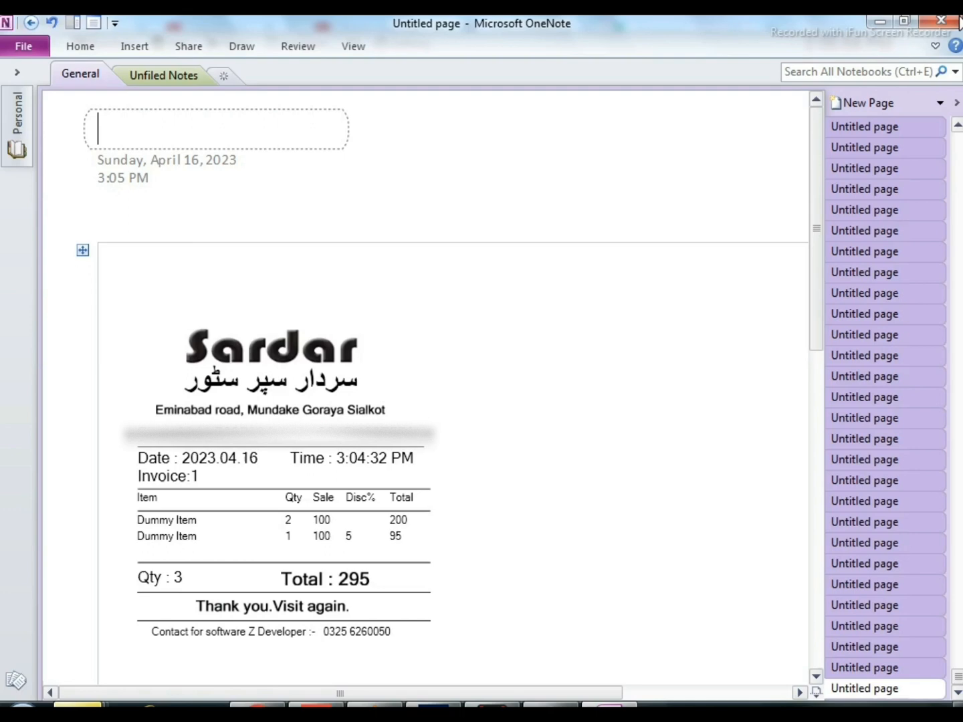
left_click(939, 22)
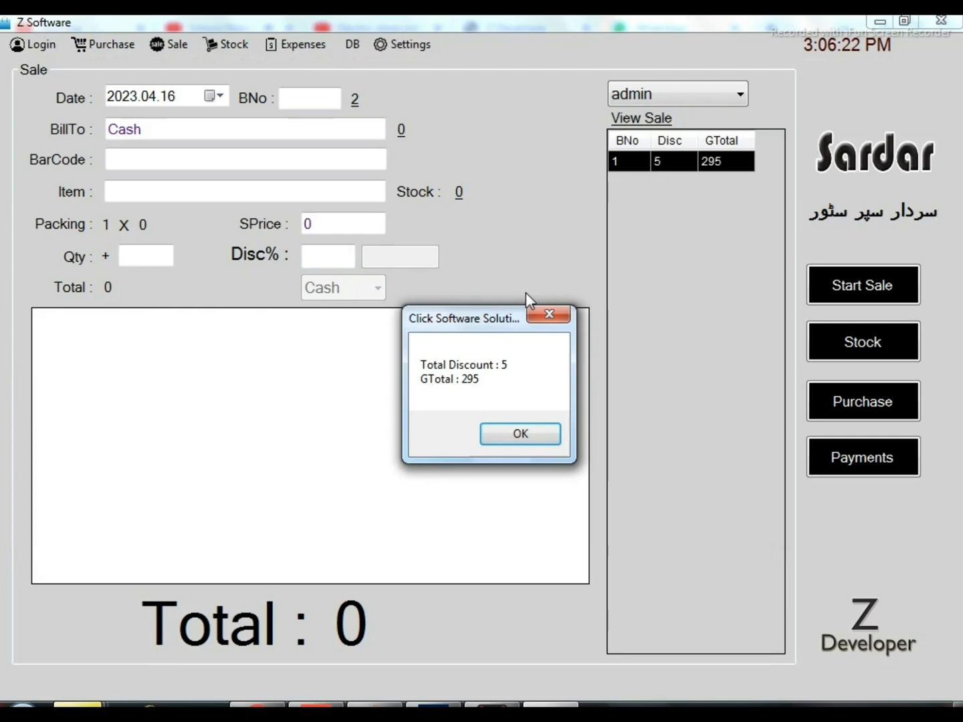
left_click(533, 436)
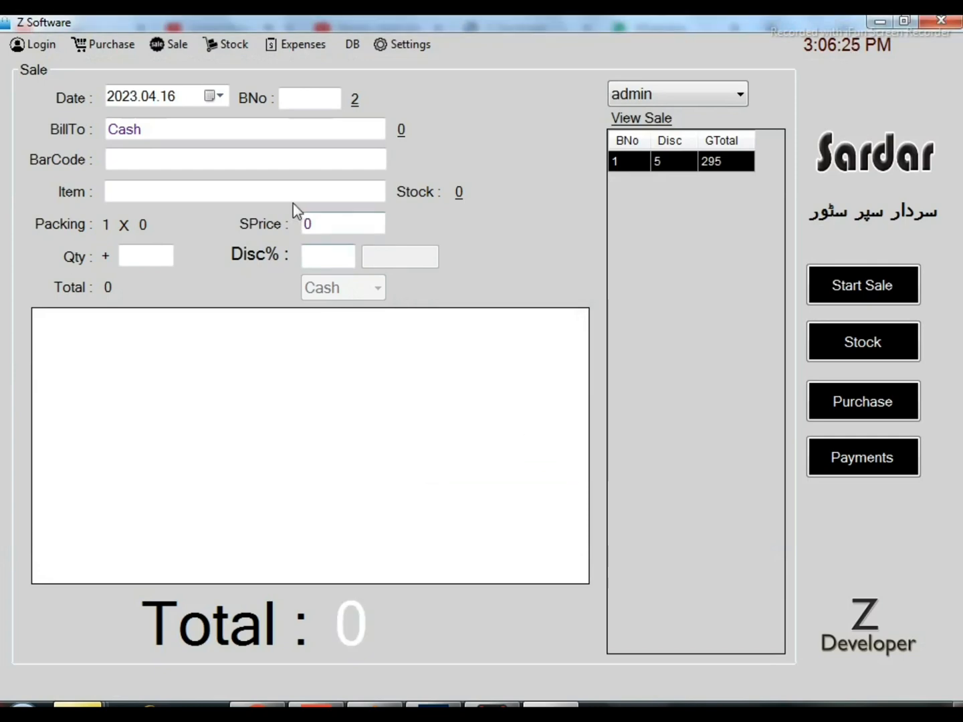
Reload the saved sale bill by entering bill number 1
left_click(316, 94)
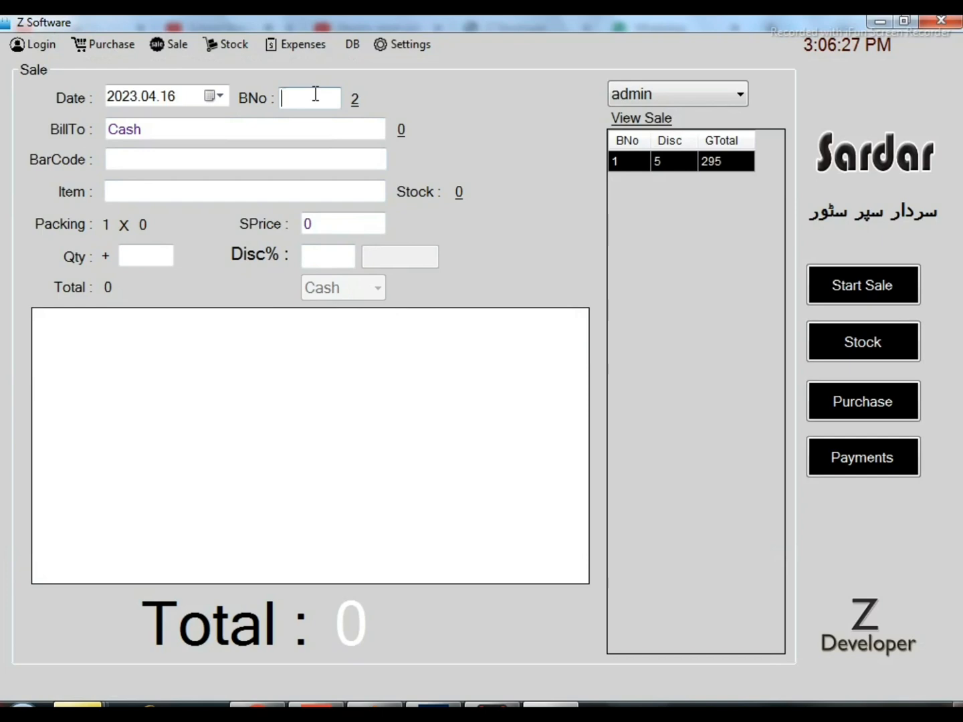
type("1")
key("Return")
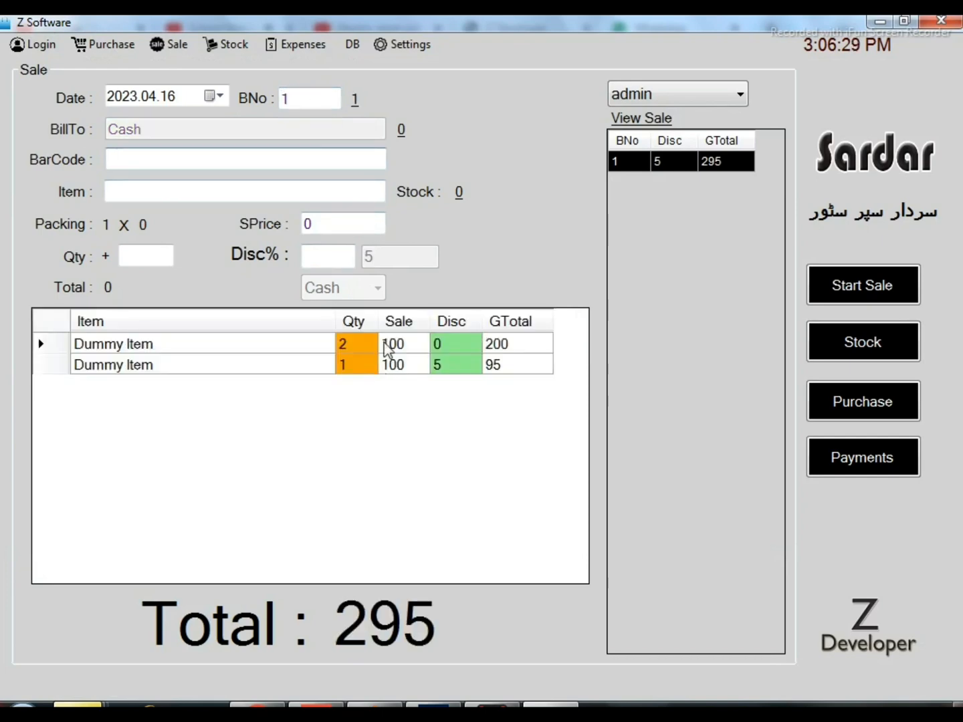
Look up the stock of the Dummy Item by searching the stock list for "dumm"
left_click(312, 367)
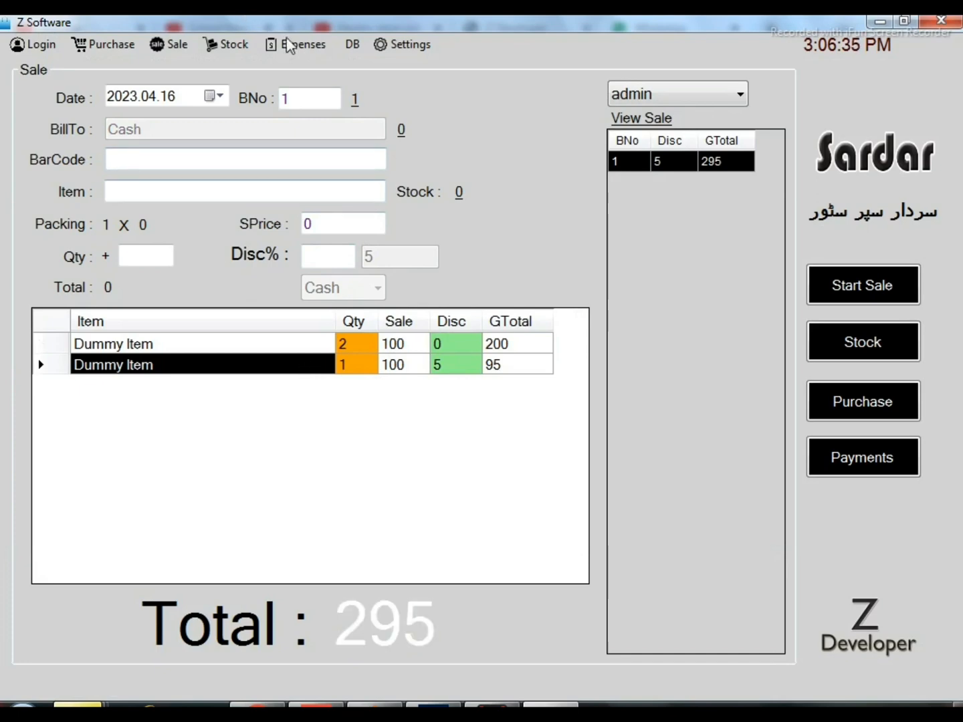
left_click(234, 45)
left_click(238, 64)
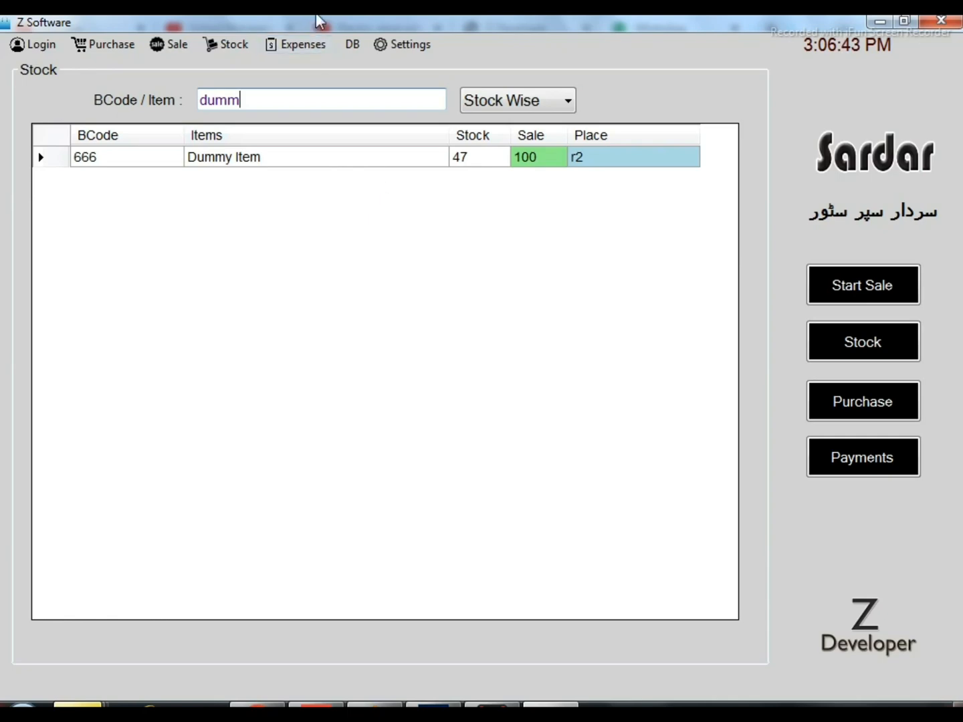
Reload bill number 1 from the sale form's list of saved sales and delete the bill
left_click(172, 48)
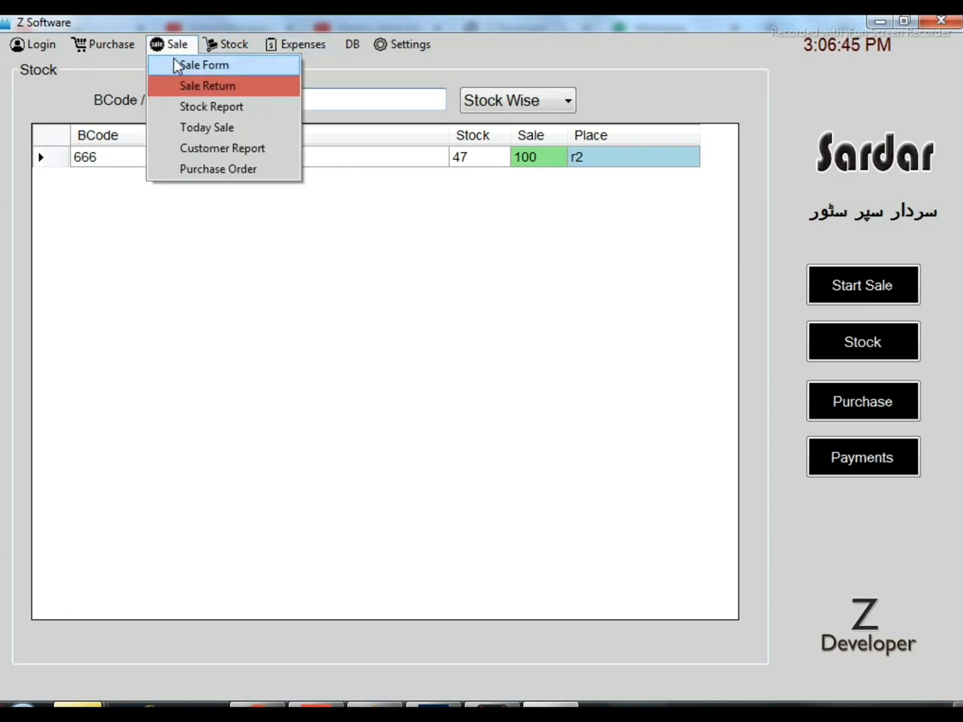
left_click(200, 65)
double_click(644, 165)
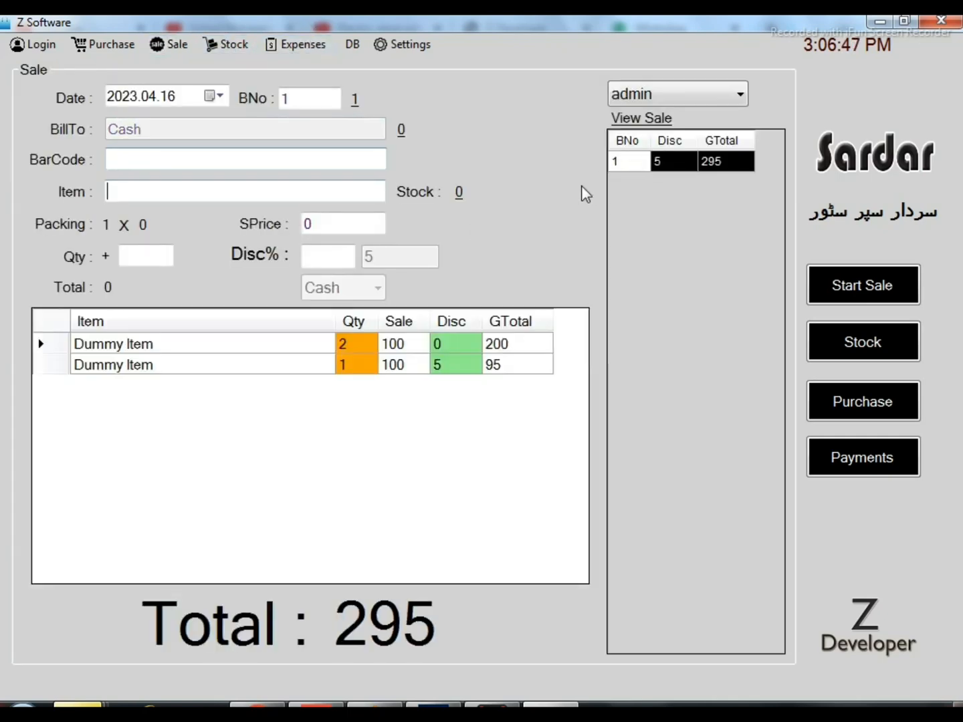
left_click(358, 366)
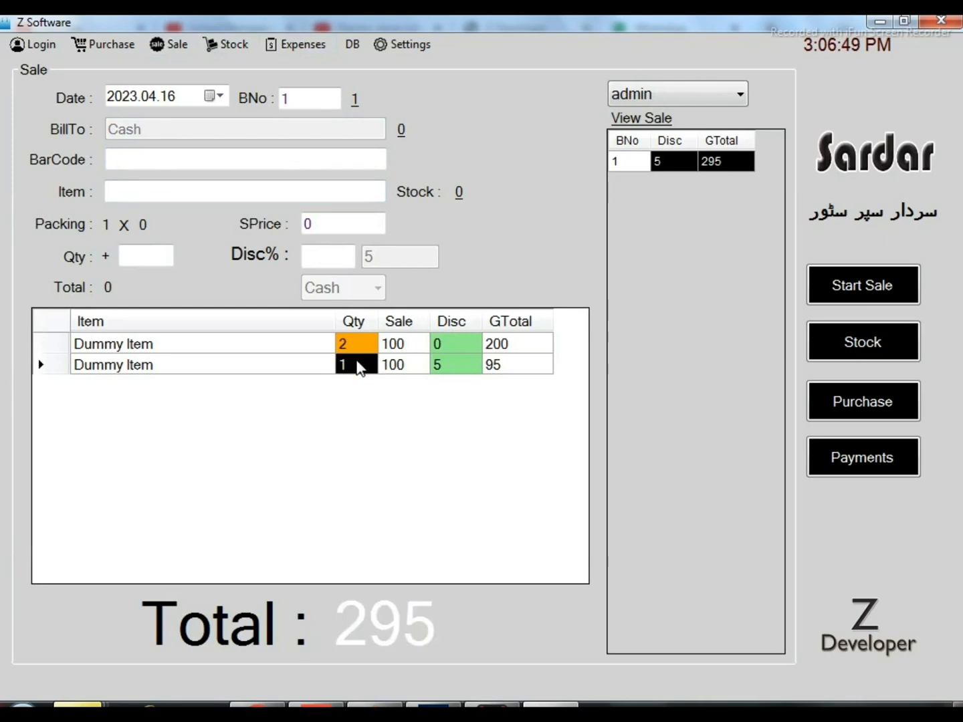
key("Escape")
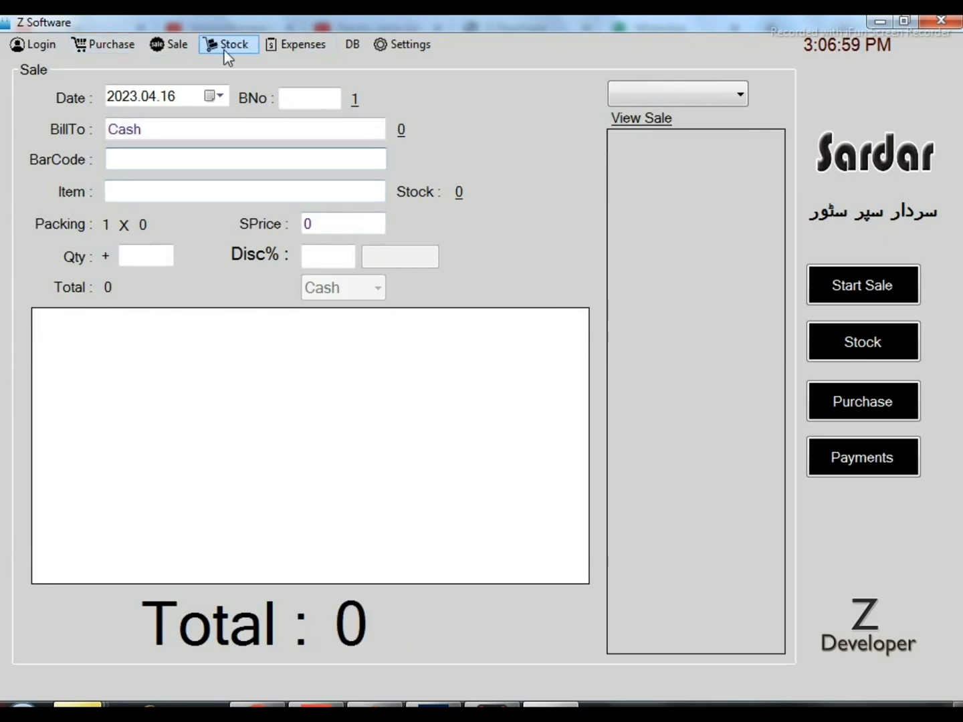
Check the Dummy Item's stock again by searching the stock list for "dumm" after the bill's deletion
left_click(226, 50)
left_click(250, 67)
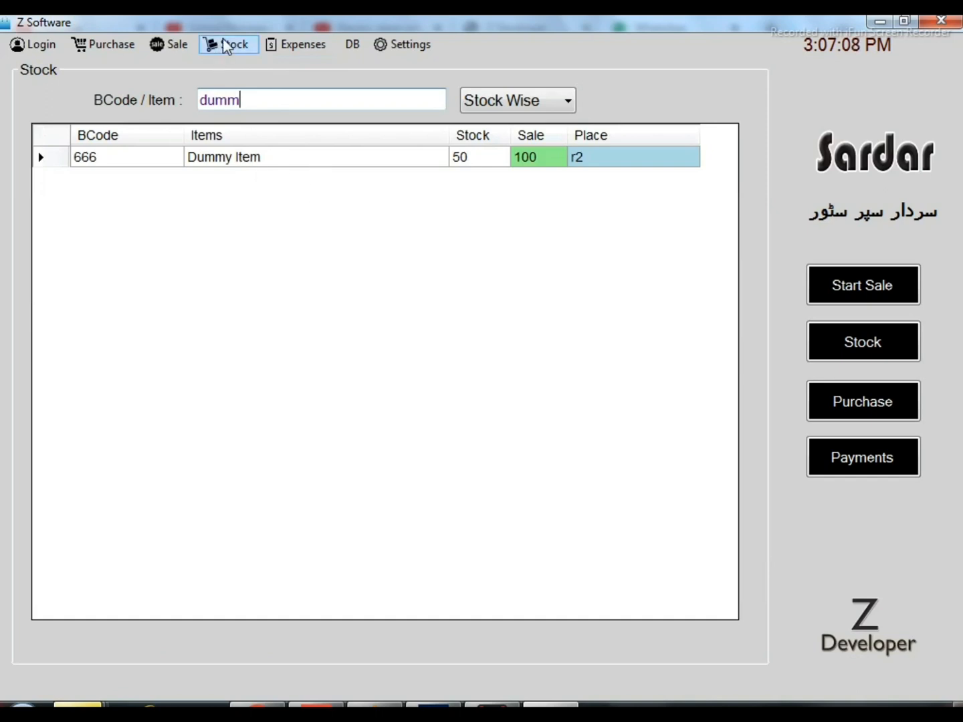
left_click(186, 44)
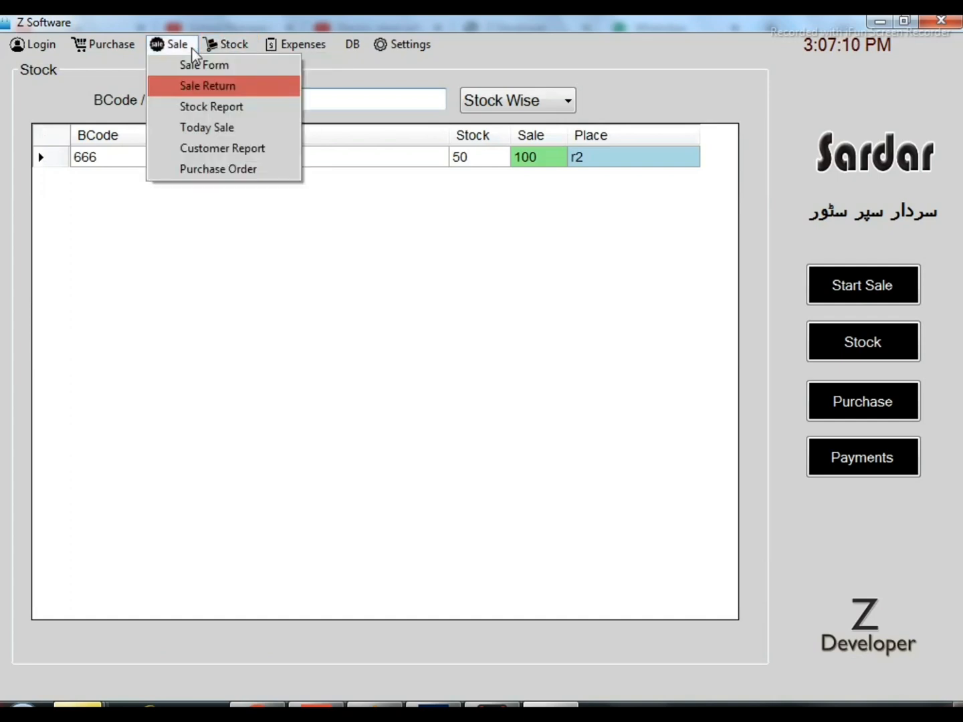
left_click(473, 169)
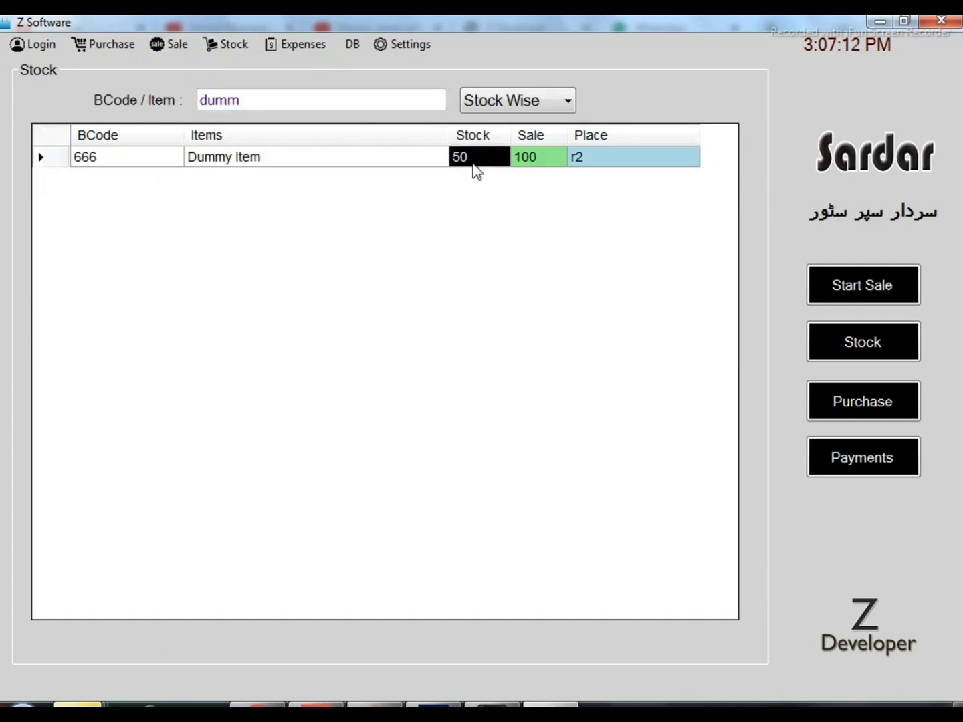
Start a new sale bill with one Dhanya Sabat 250Gm (barcode 130), one Dummy Item and one Patay 50Gm (barcode 60)
left_click(169, 44)
left_click(173, 62)
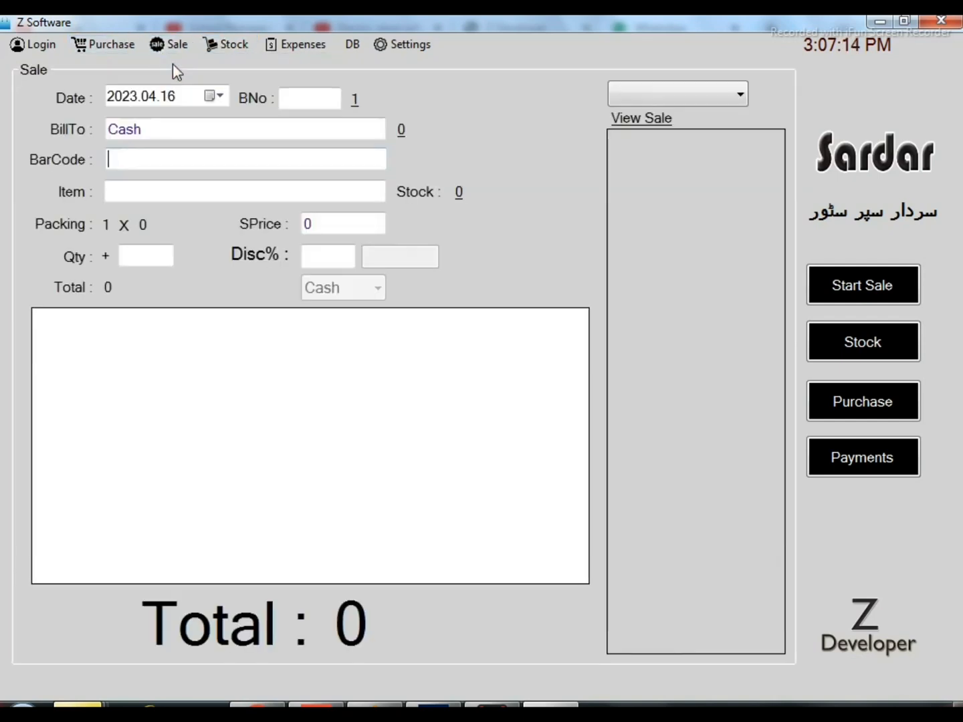
type("130")
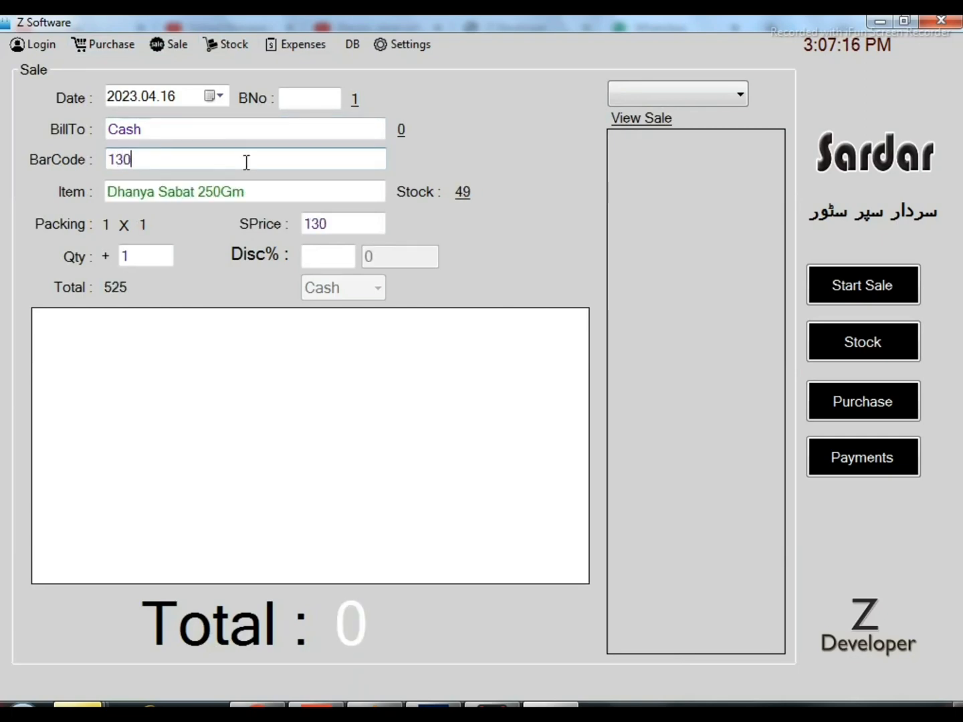
key("Return")
type("66")
key("Return")
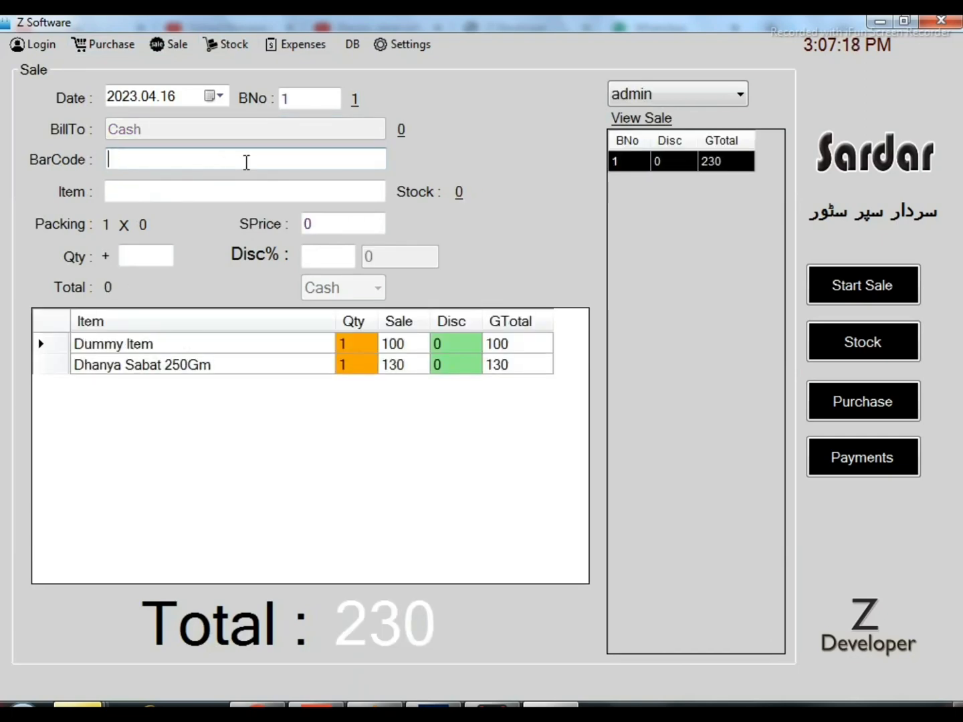
type("6")
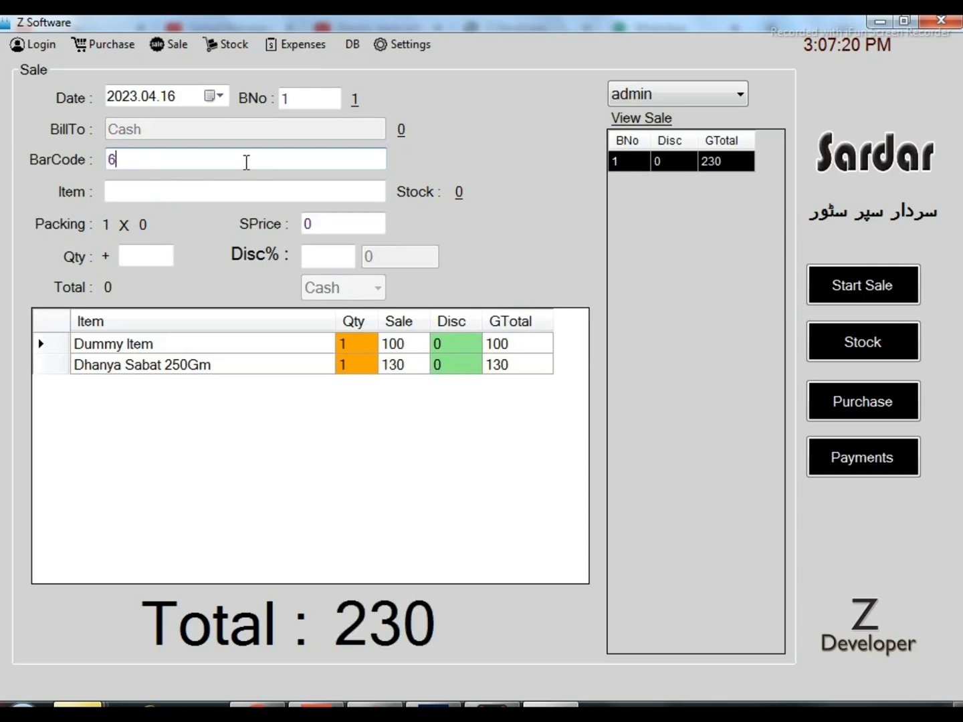
type("0")
key("Return")
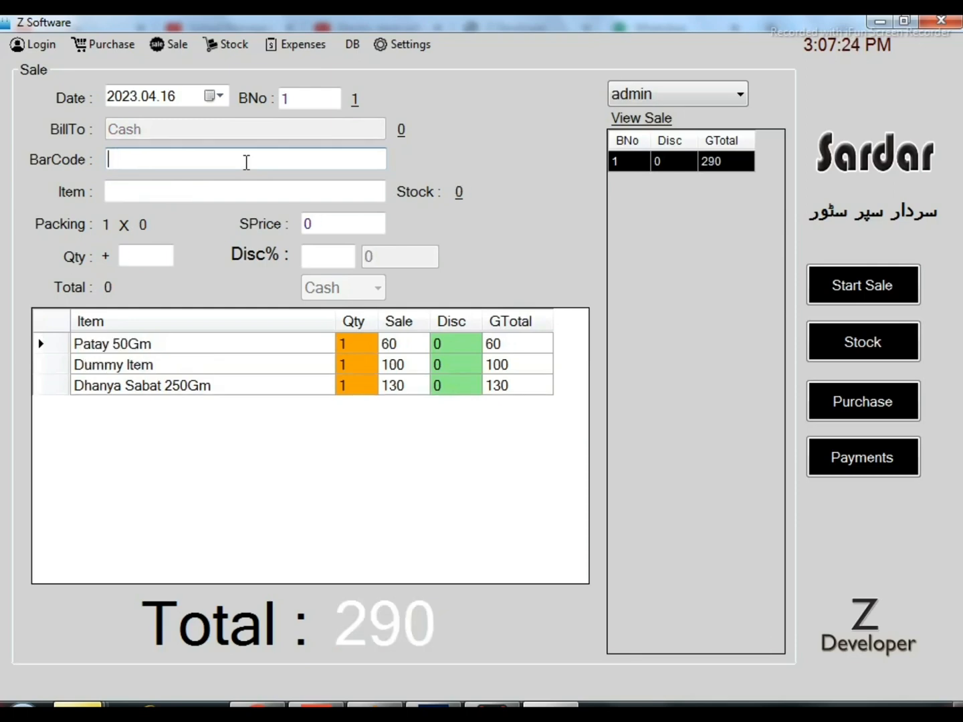
Check out the three-item bill with a payment of 300, print its receipt and close the printout
key("Return")
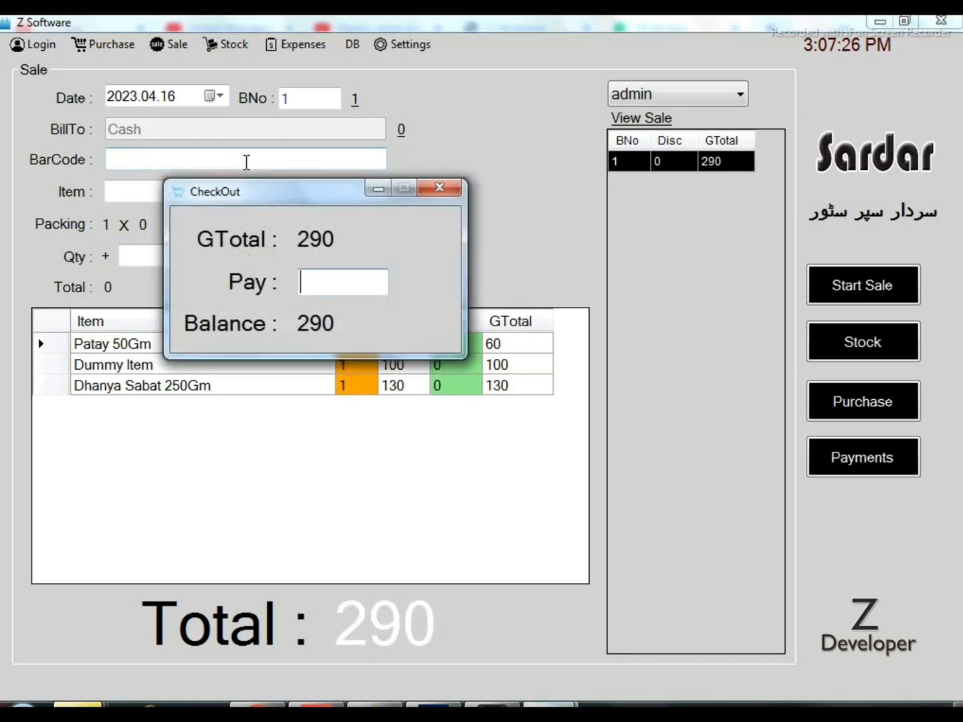
type("300")
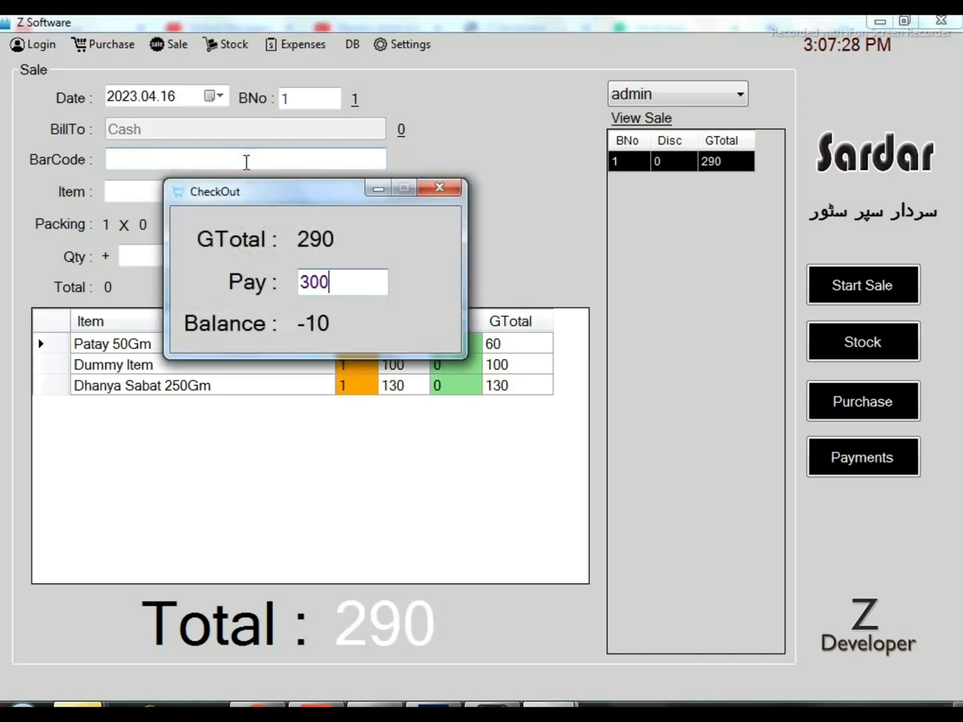
key("Return")
key("Return")
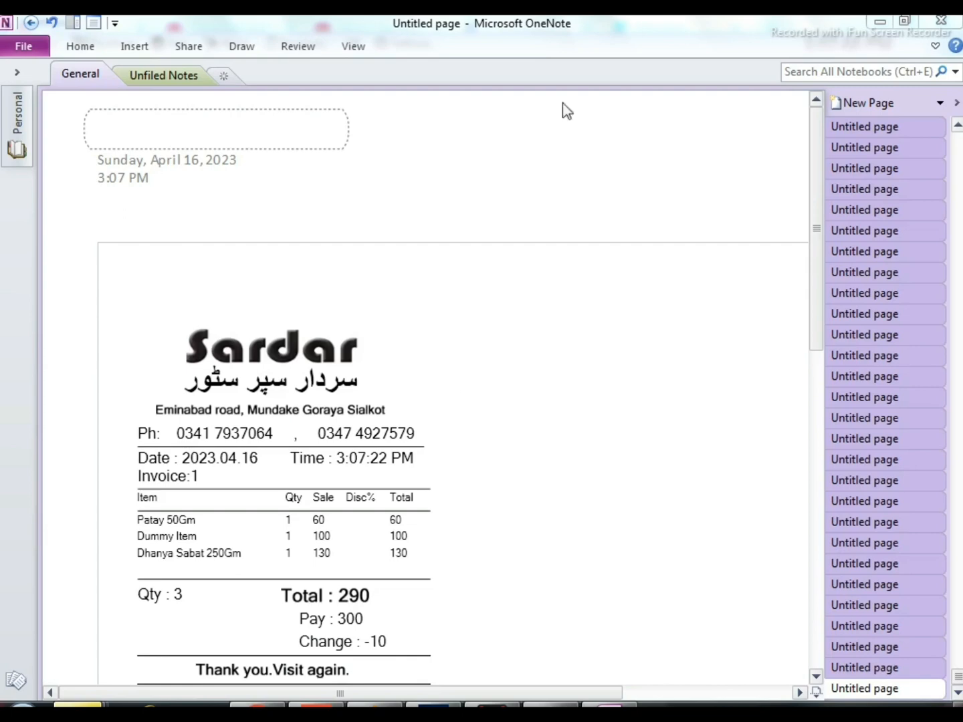
left_click(942, 21)
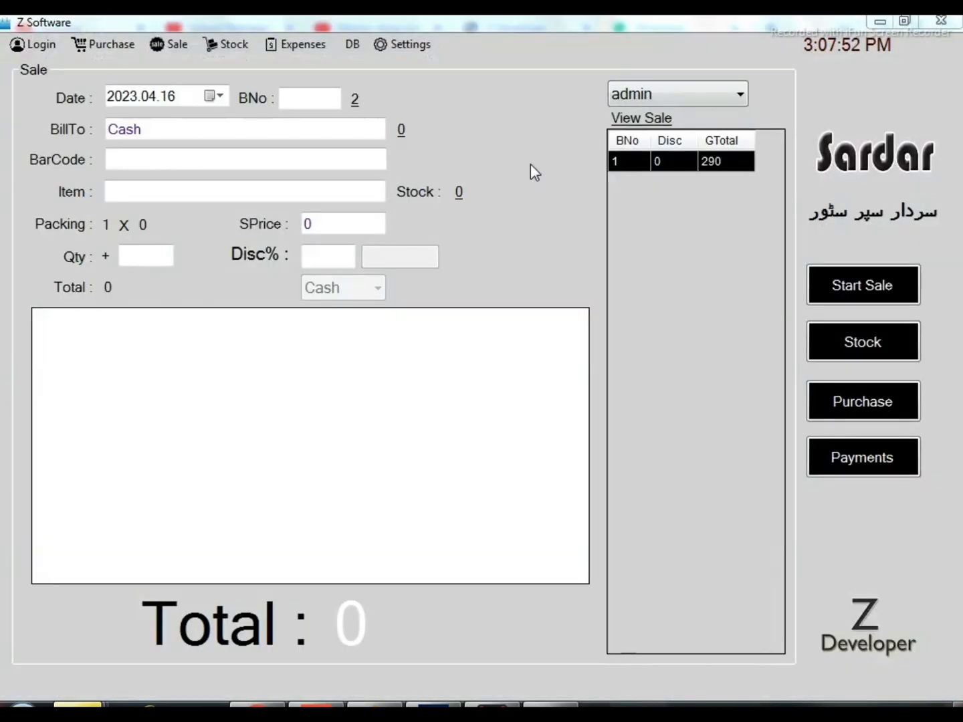
Look up the Dummy Item's stock by searching for "dumm" and set the stock list's view to Expiry Wise
left_click(237, 47)
left_click(237, 64)
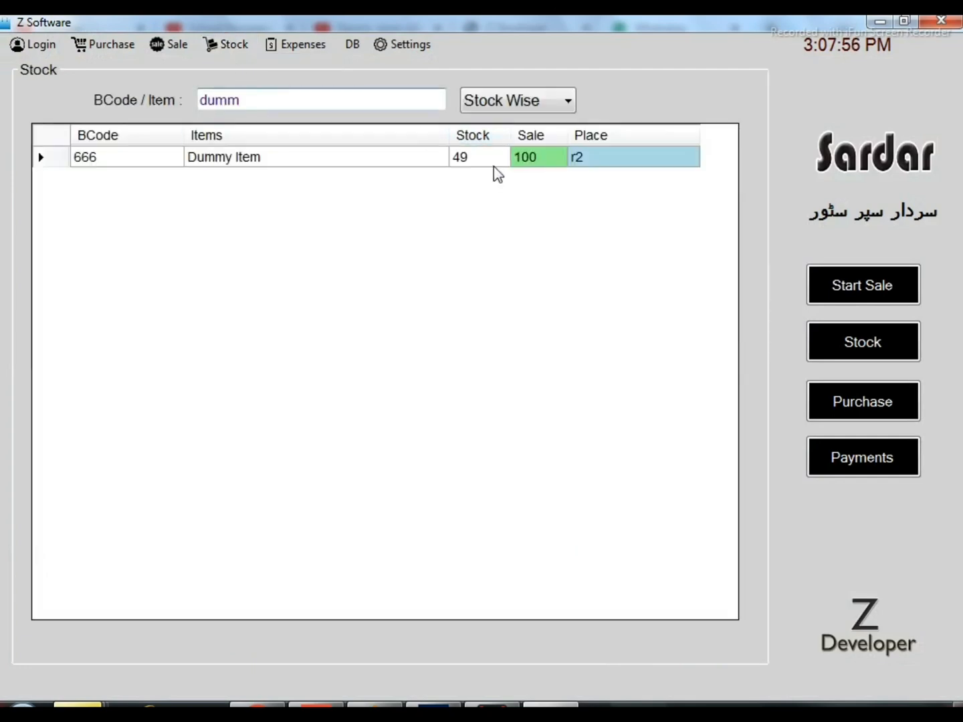
left_click(567, 105)
left_click(537, 126)
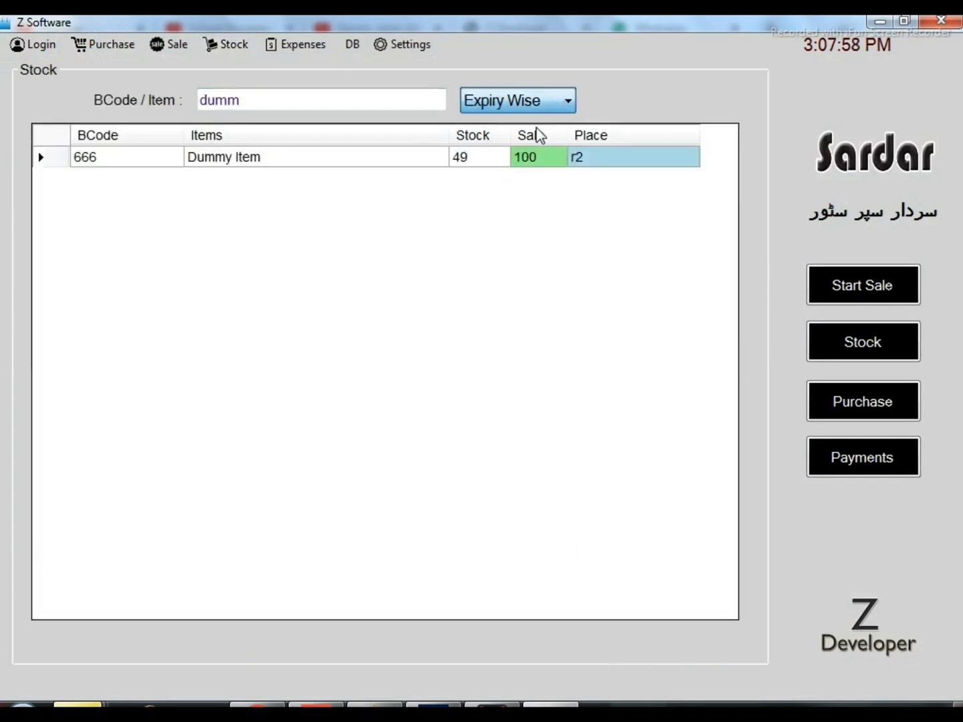
Return the stock list to Stock Wise and clear the item search to list every item
left_click(563, 103)
left_click(534, 143)
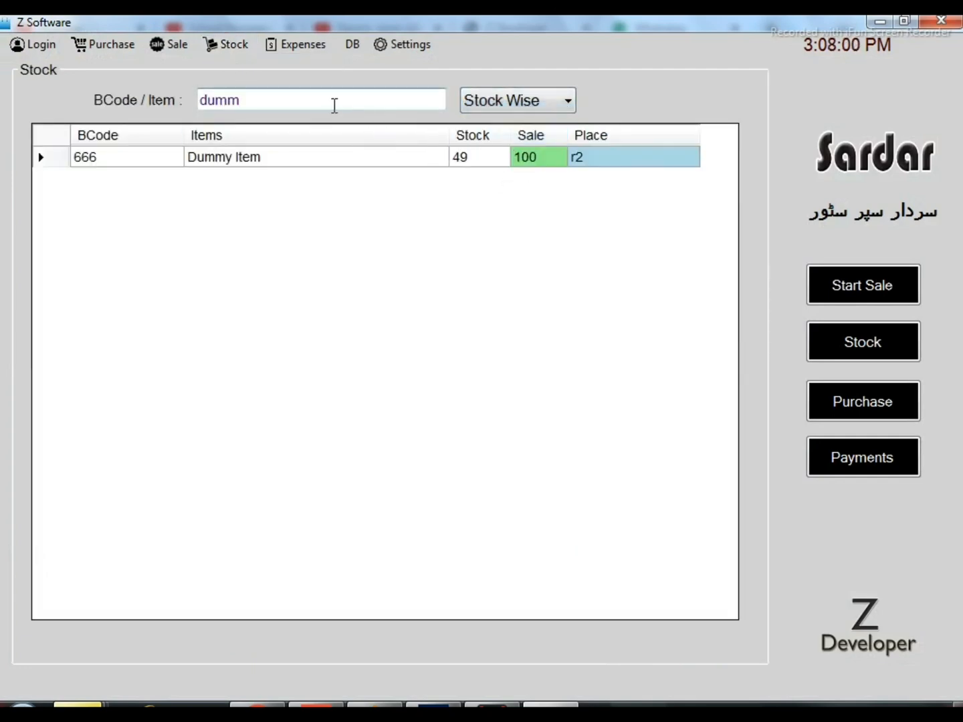
left_click_drag(333, 105, 3, 47)
key("BackSpace")
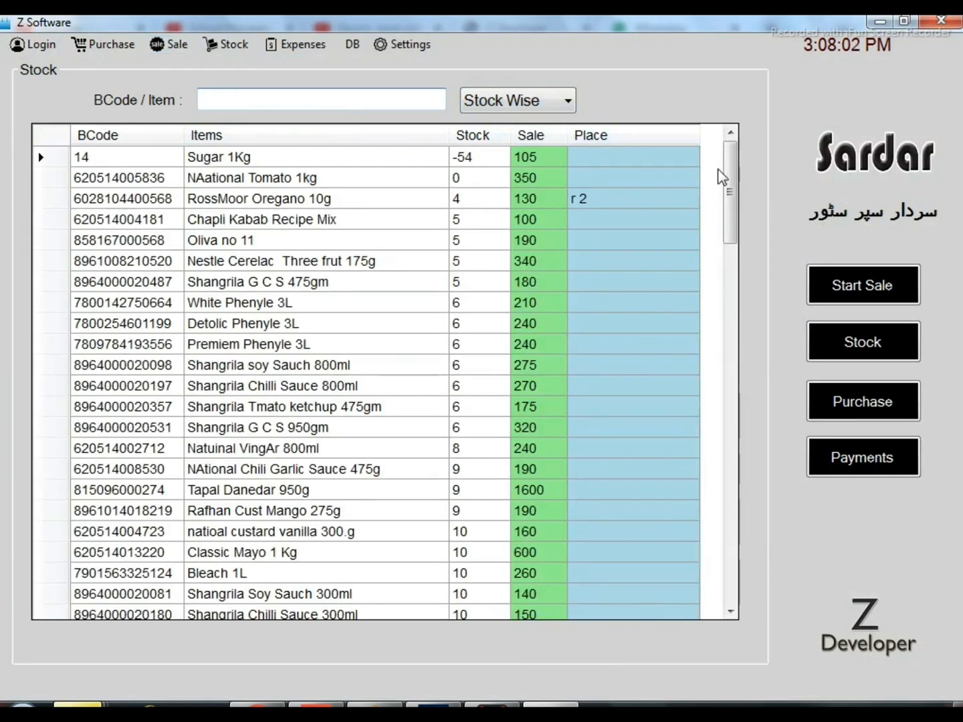
Start another sale bill by choosing Arial 10 from the item list and adding it with quantity 1
left_click(192, 48)
left_click(194, 65)
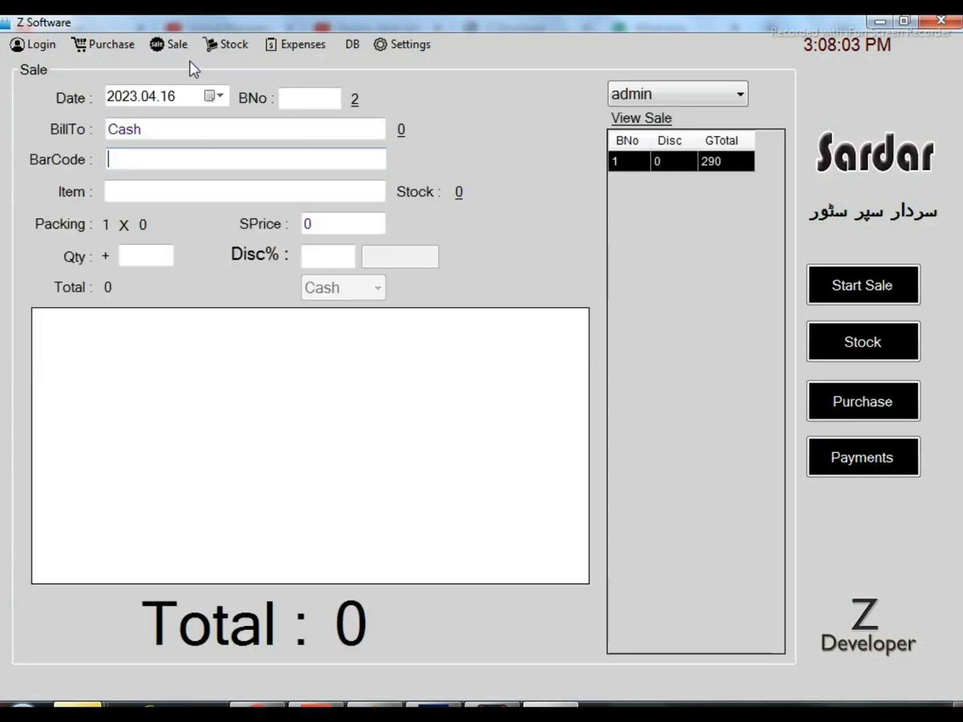
left_click(252, 181)
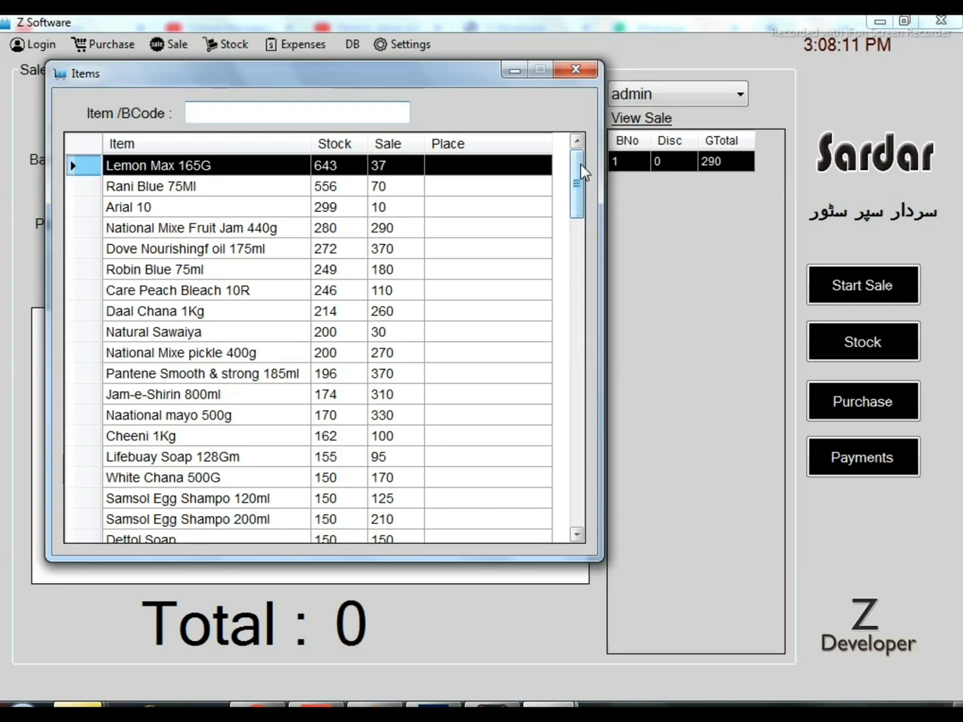
left_click_drag(581, 164, 496, 171)
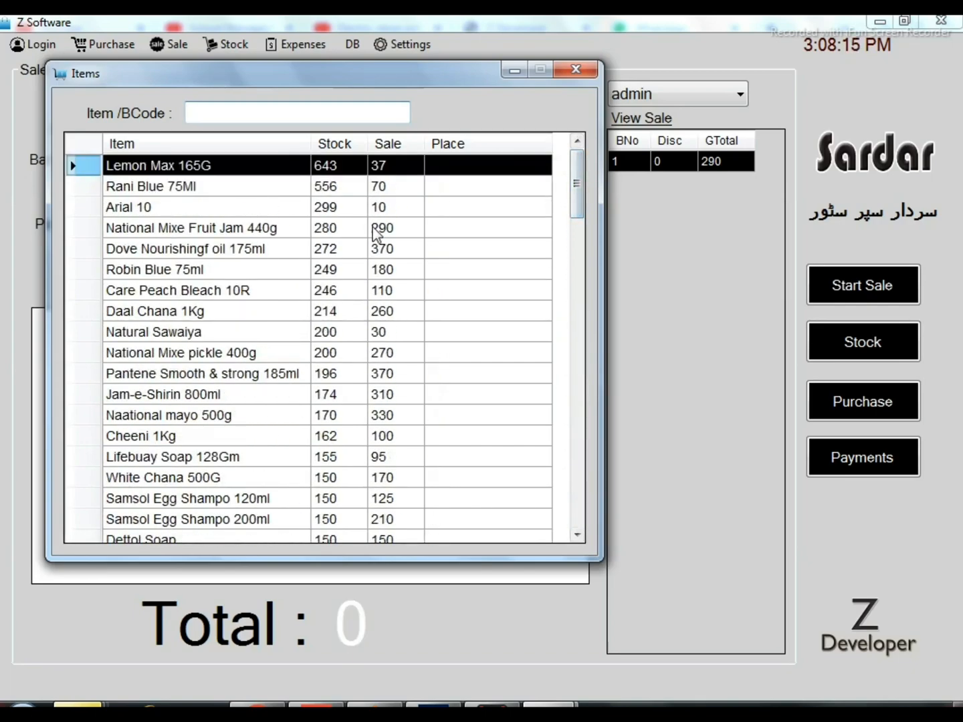
key("Down")
key("Down")
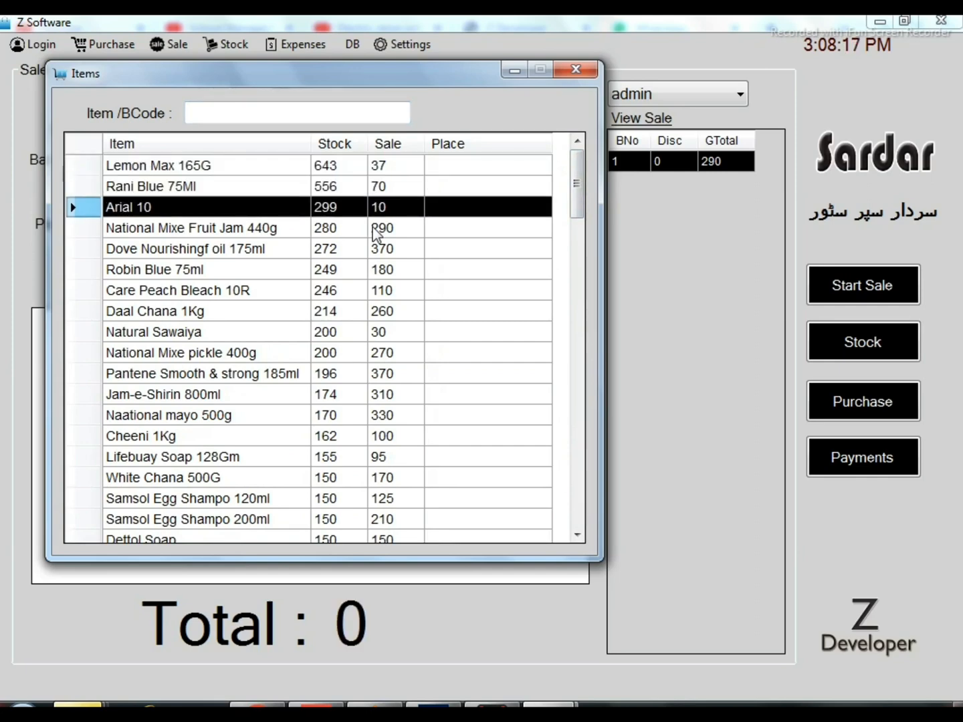
key("Return")
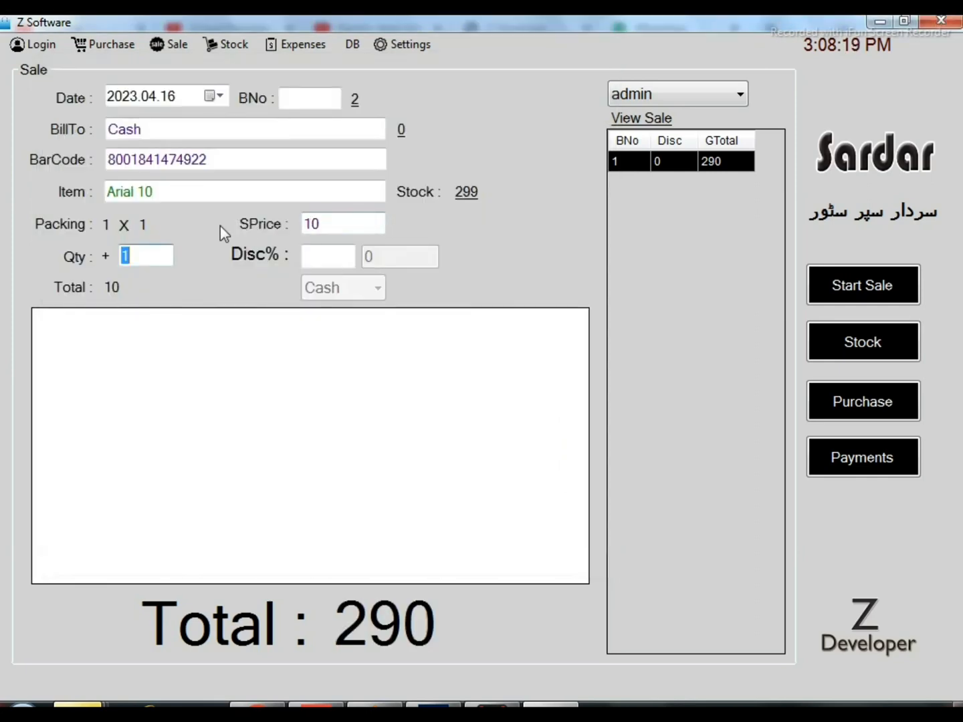
key("Return")
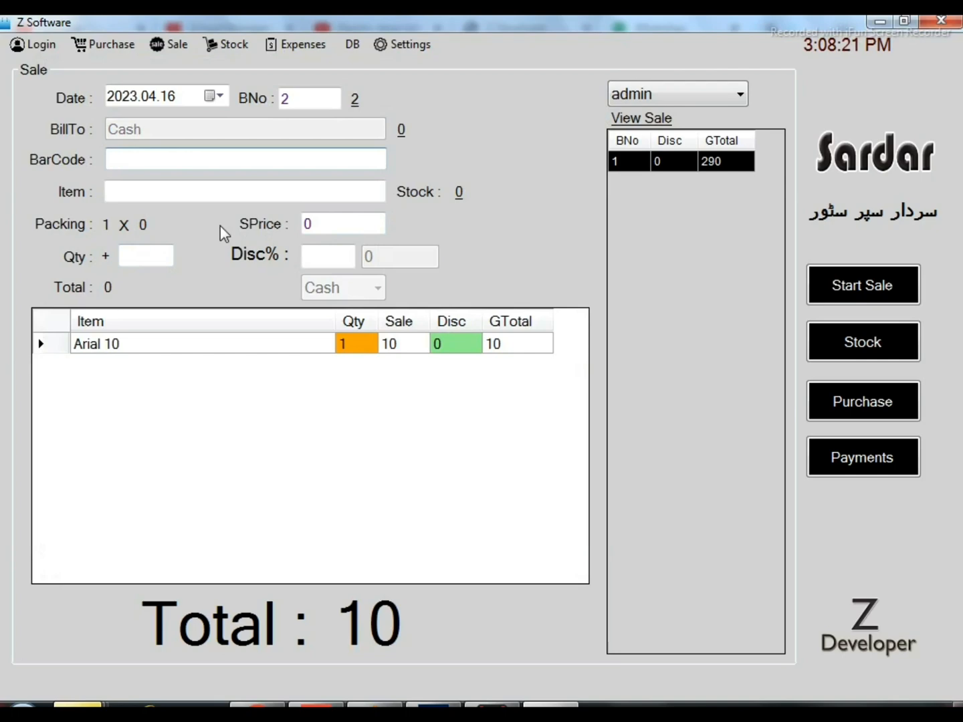
Complete the checkout of the Arial 10 bill with the payment amount left blank
key("Return")
key("Return")
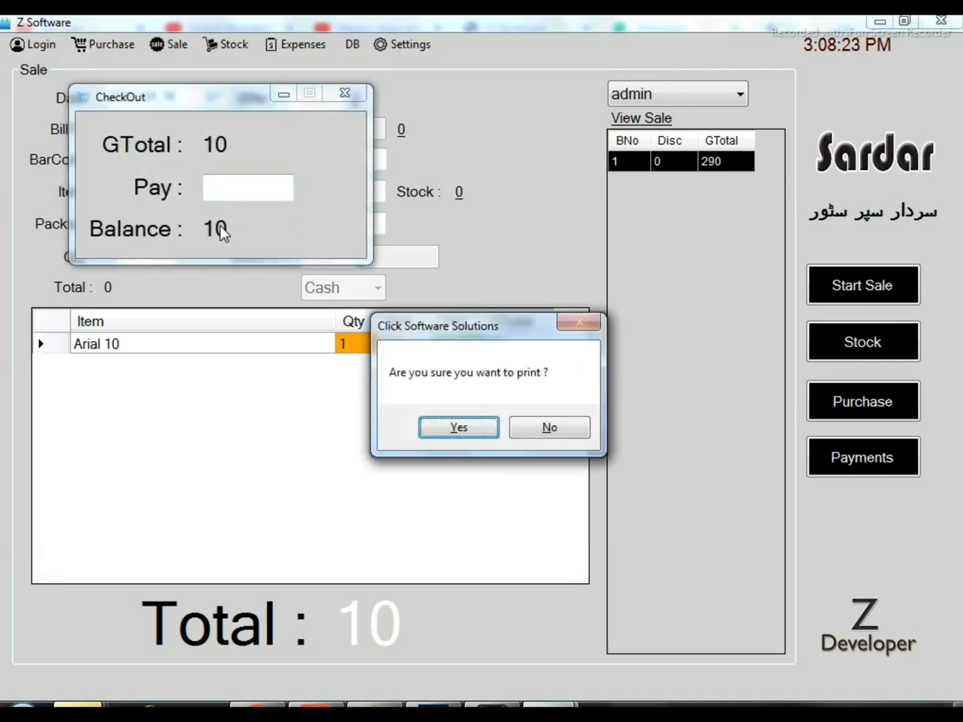
key("Return")
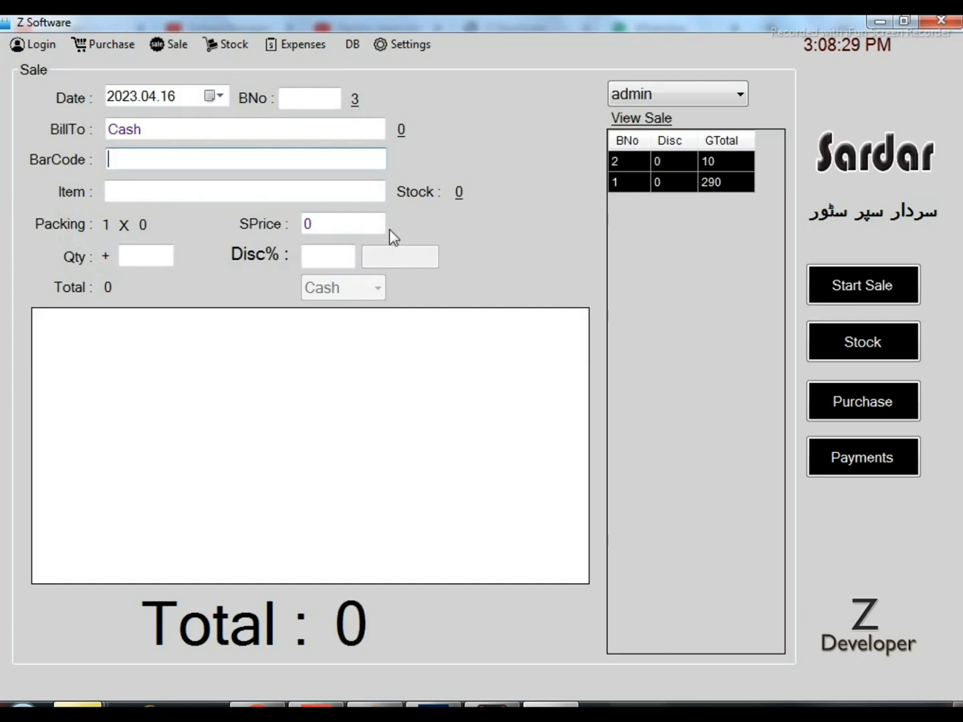
Open the Sale Return form
left_click(187, 50)
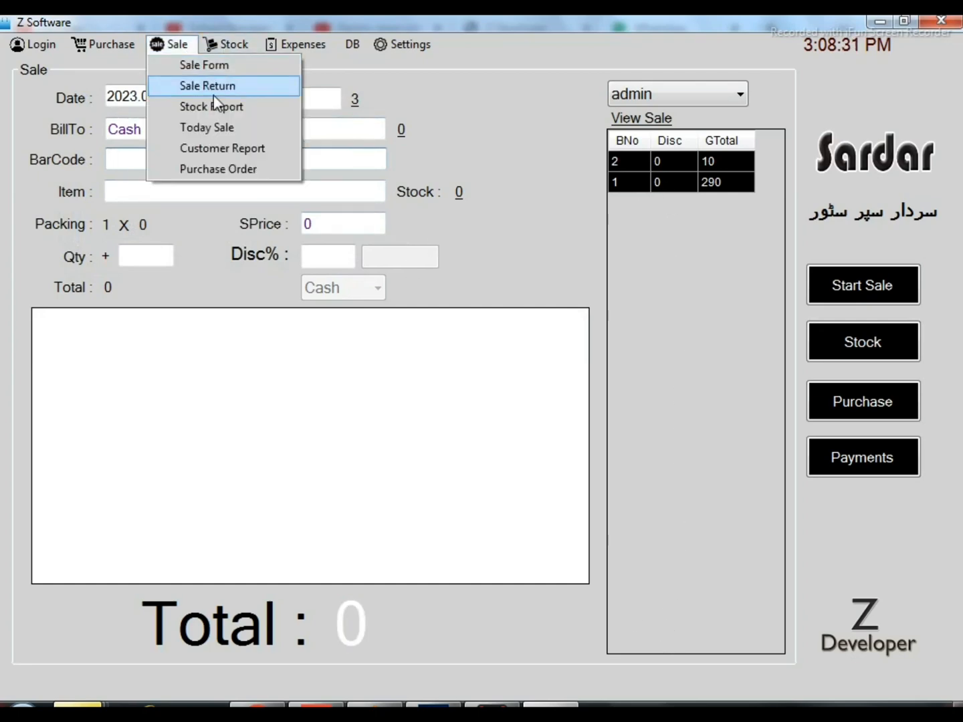
left_click(230, 85)
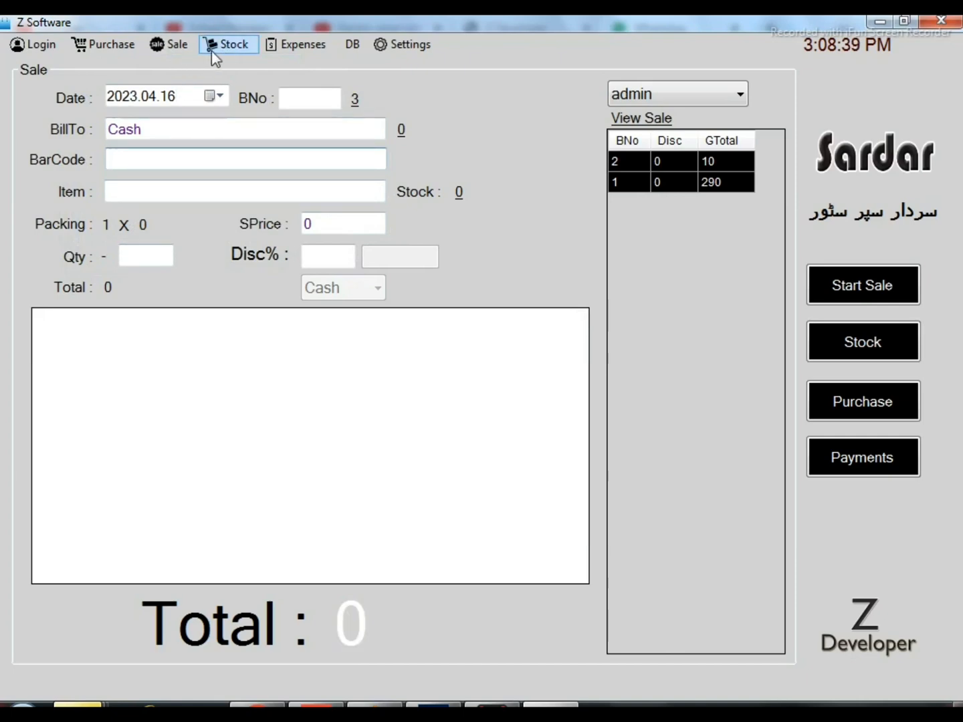
Open the Stock Report of the sales section for 2023.04.16 and set it to show Invoices
left_click(189, 45)
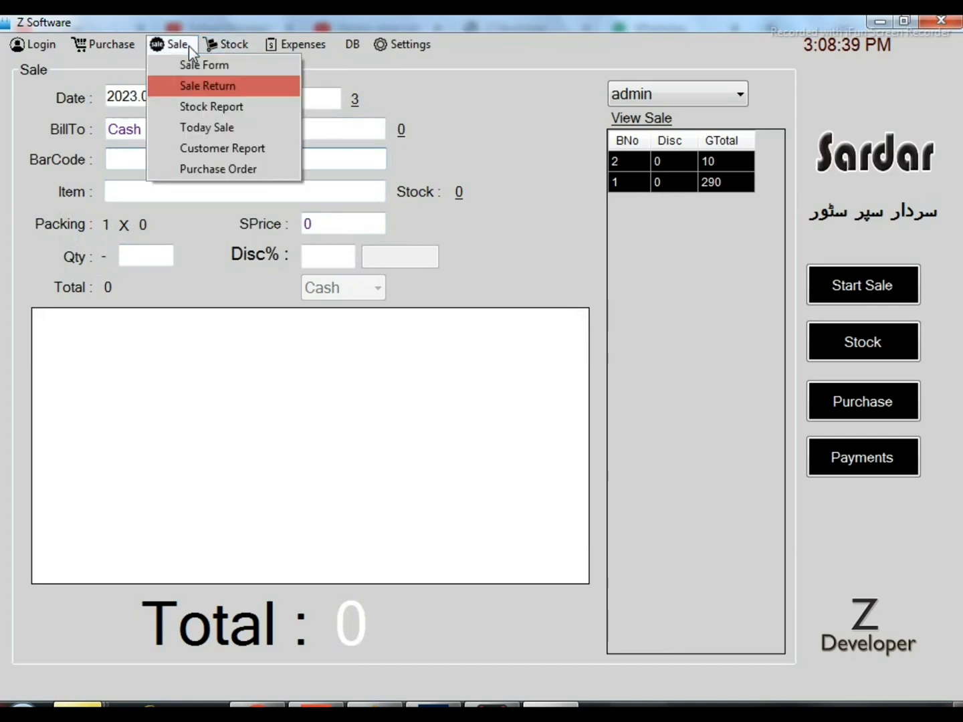
left_click(212, 109)
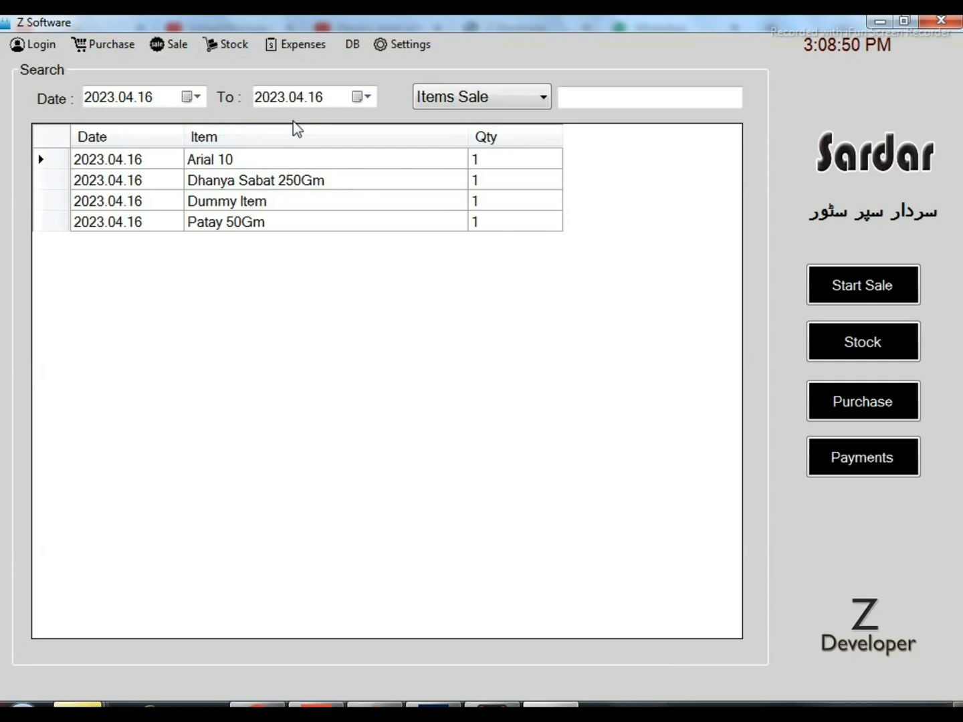
left_click(507, 104)
left_click(482, 139)
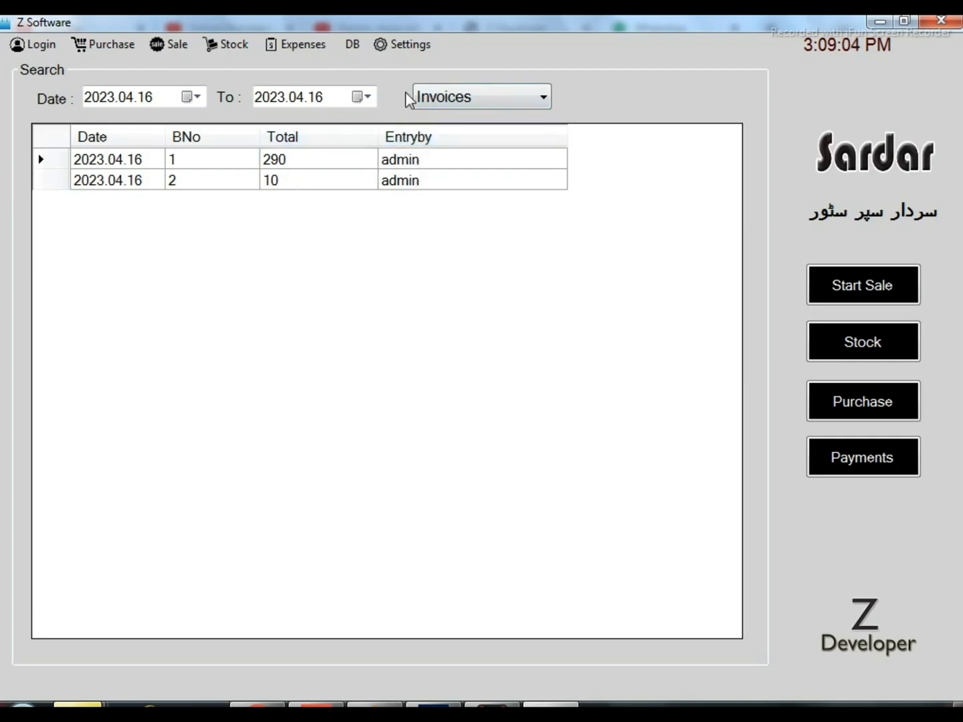
Switch the sales report to Items Sale and check the quantity sold of Dummy Item
left_click(472, 101)
left_click(491, 124)
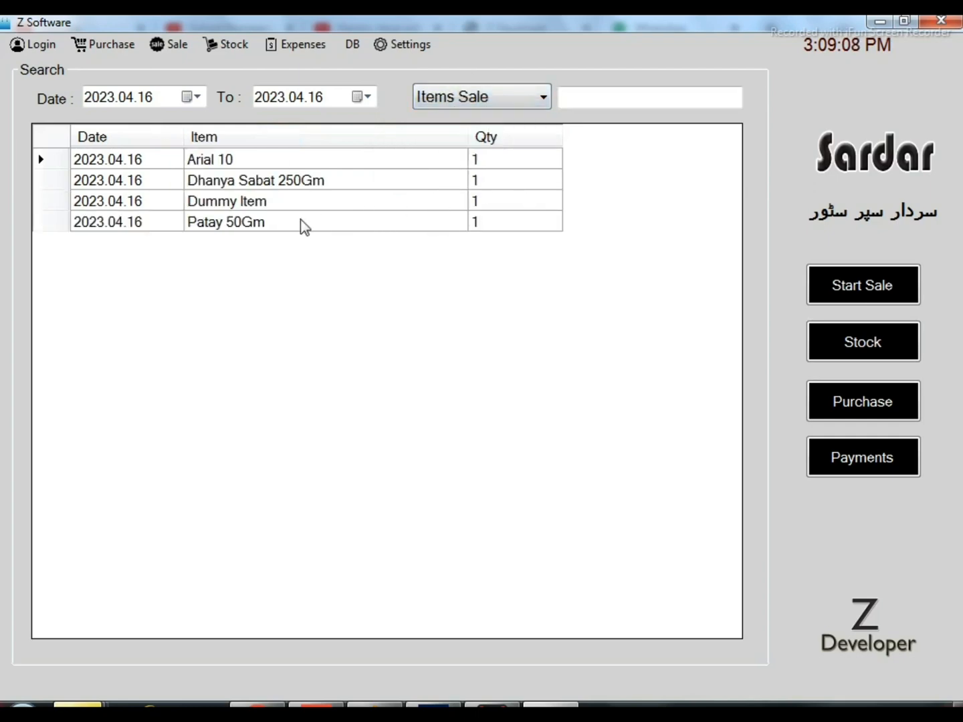
left_click(241, 204)
left_click(501, 206)
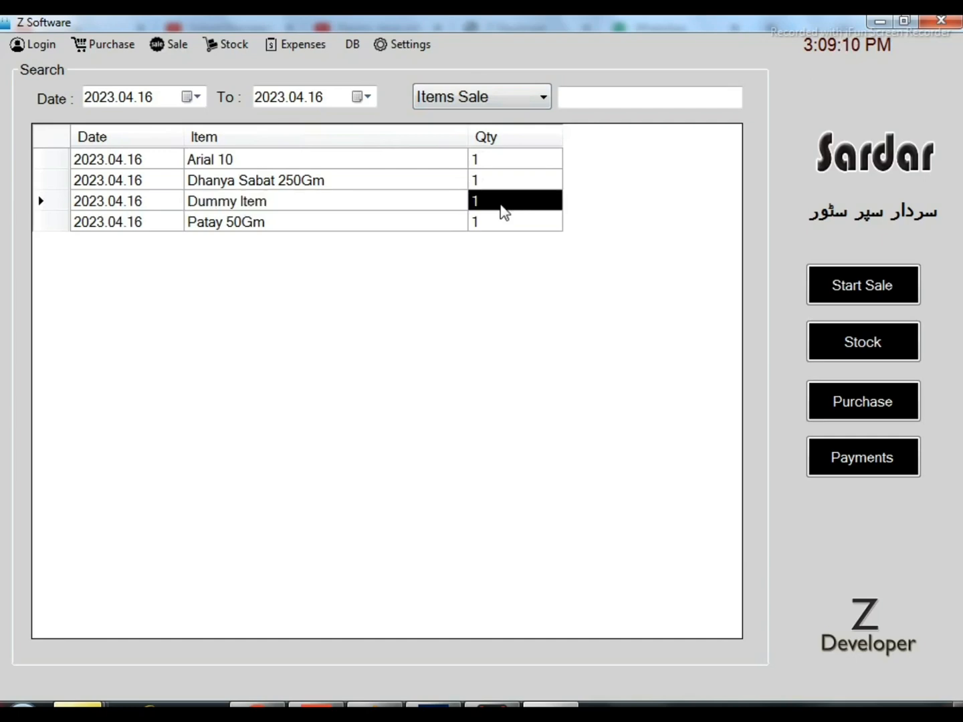
Make a new cash sale of the item with barcode 666 and complete the checkout with the payment blank and without printing
left_click(226, 45)
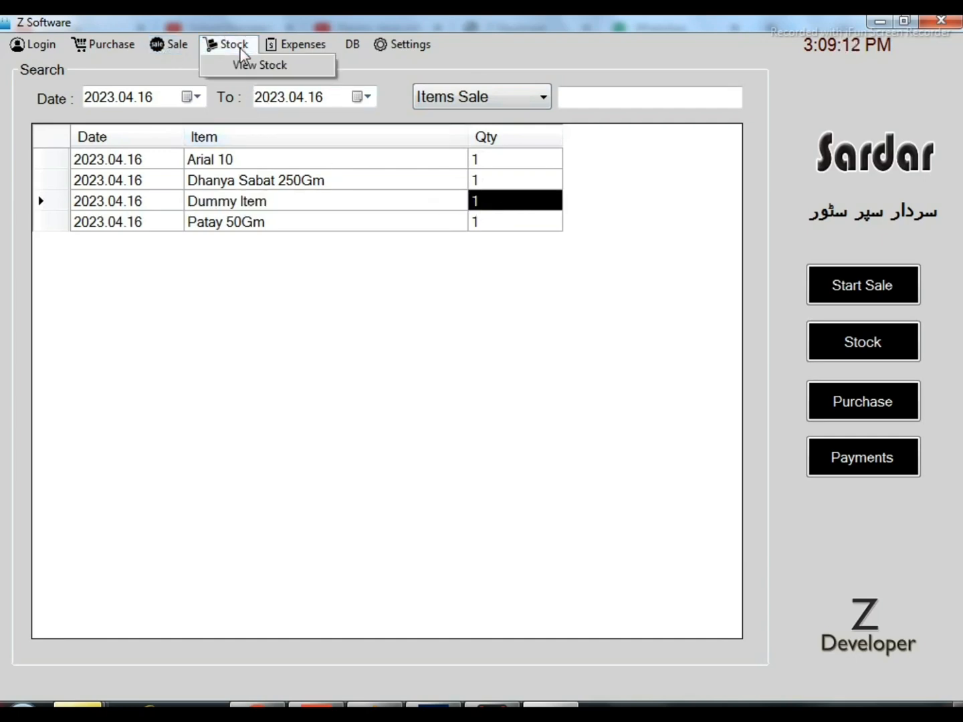
left_click(184, 70)
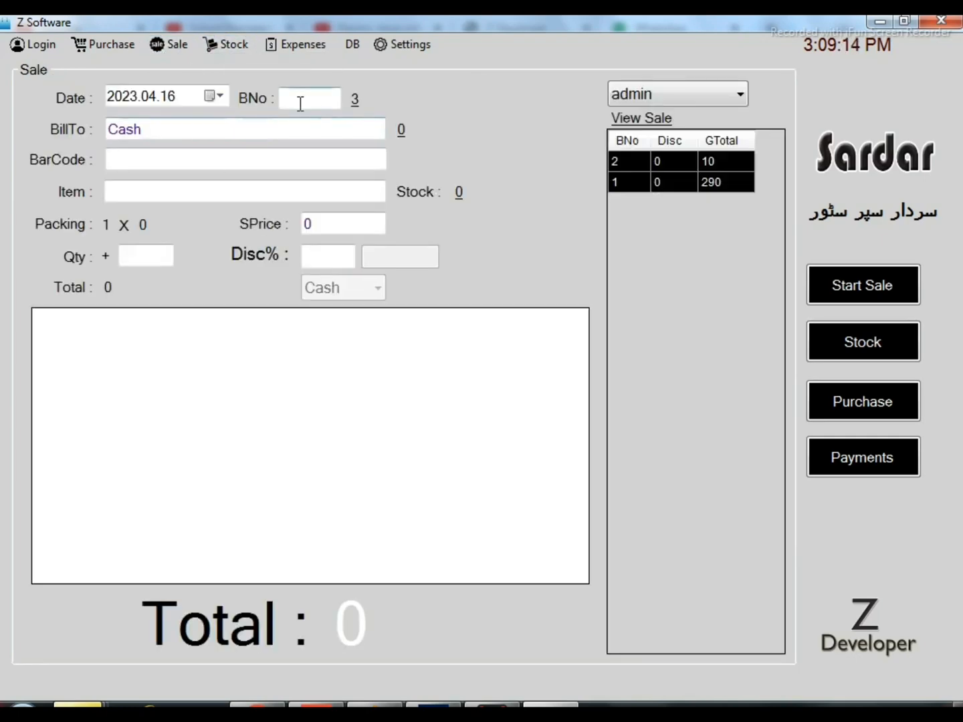
type("666")
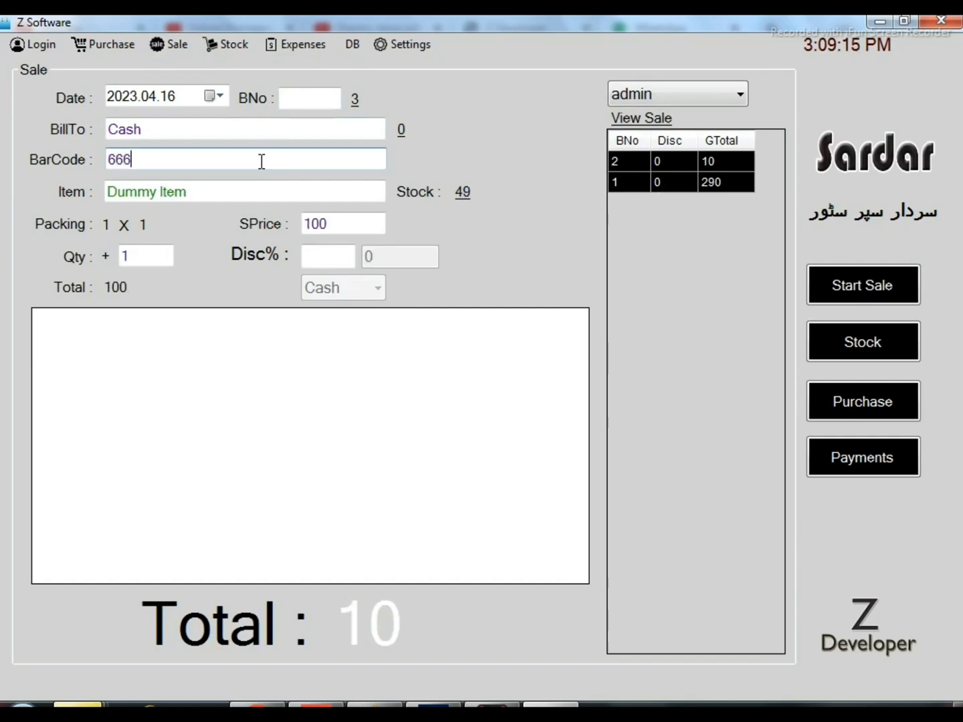
key("Return")
key("Return")
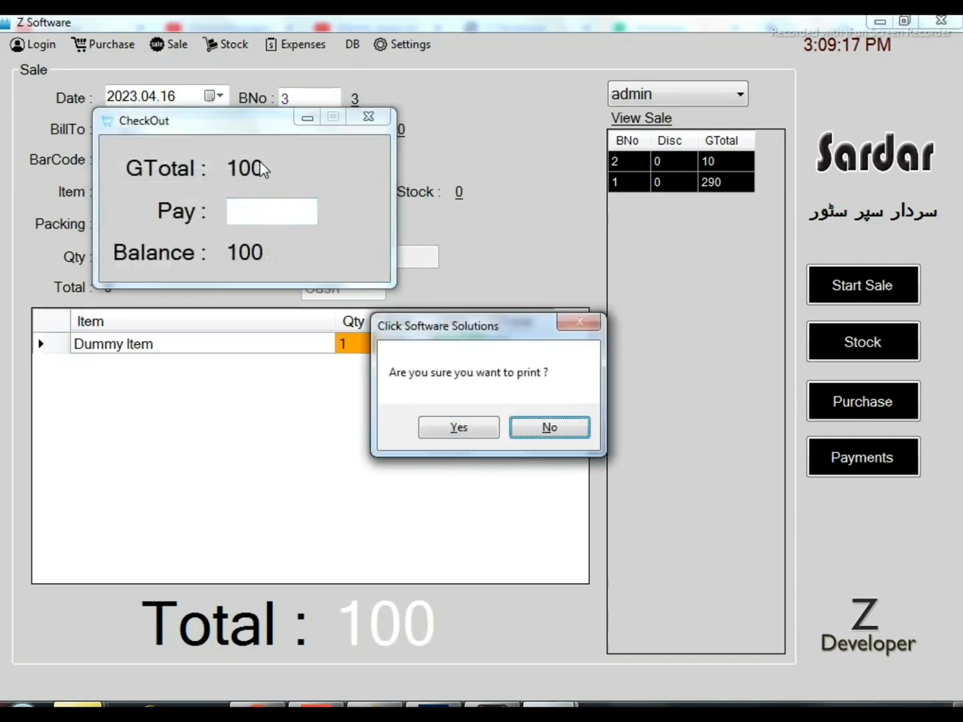
key("Return")
Reopen the Stock Report of the sales section, reload the Items Sale list and select the Dummy Item row to check its quantity
left_click(212, 42)
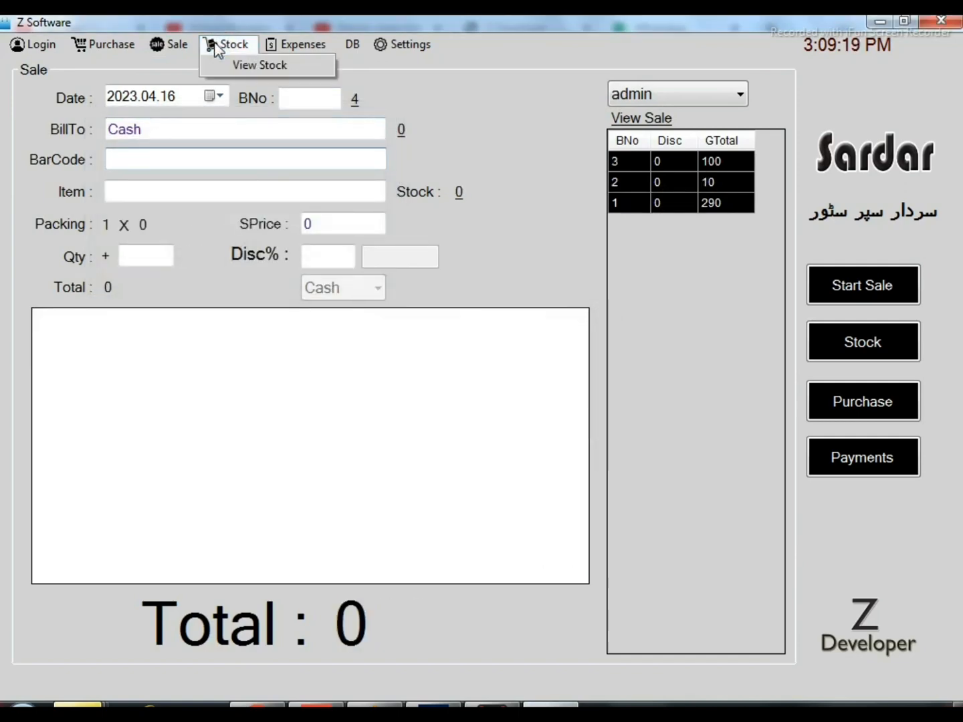
mouse_move(172, 46)
left_click(193, 110)
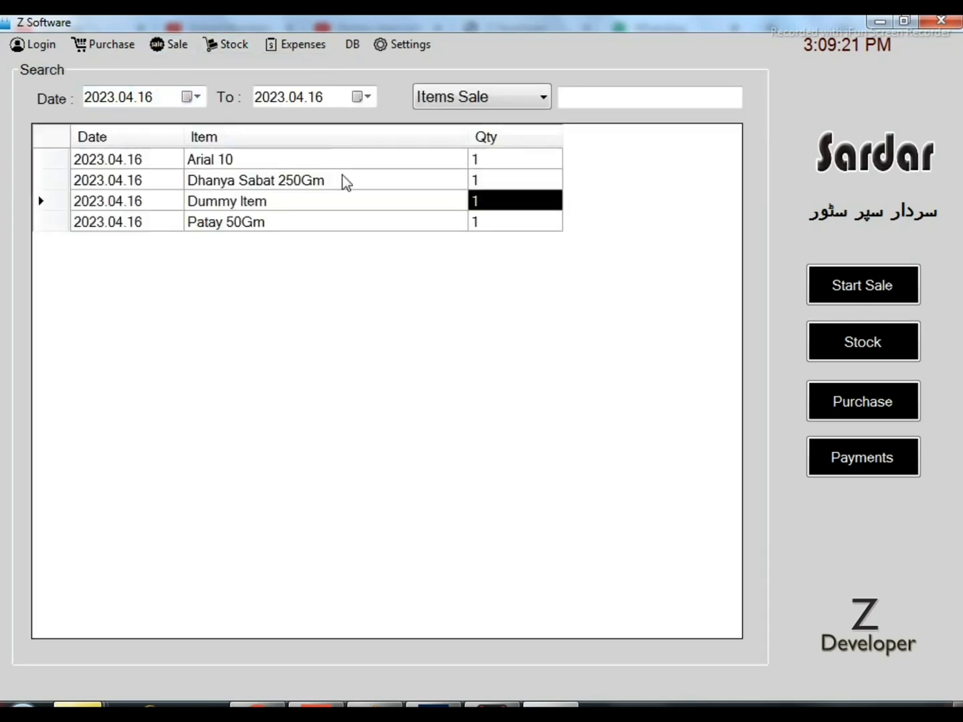
left_click(470, 99)
left_click(470, 122)
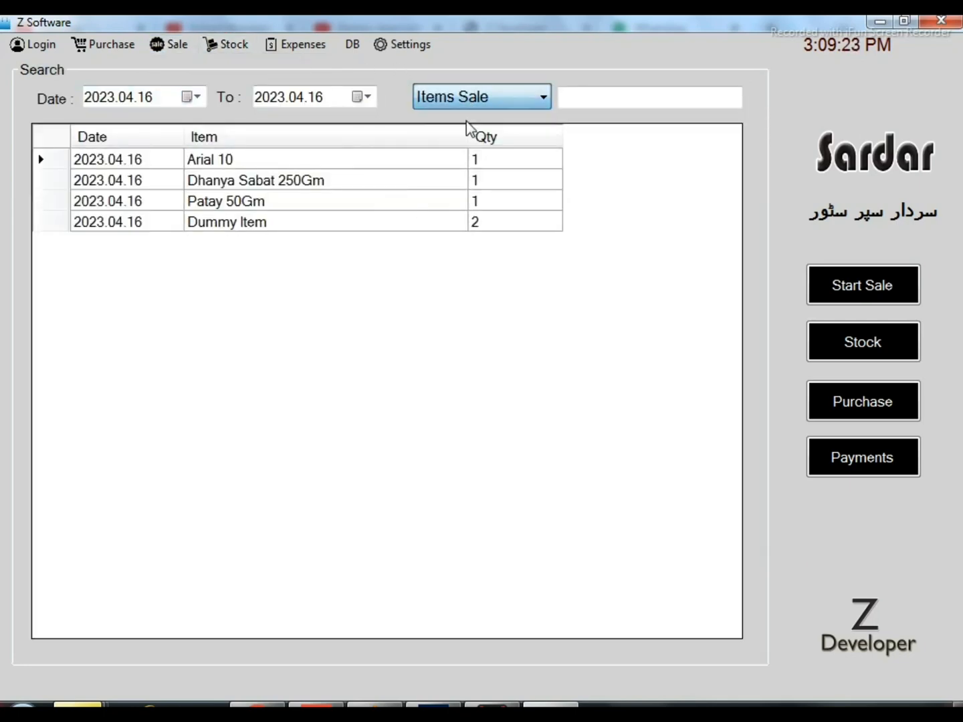
left_click(61, 223)
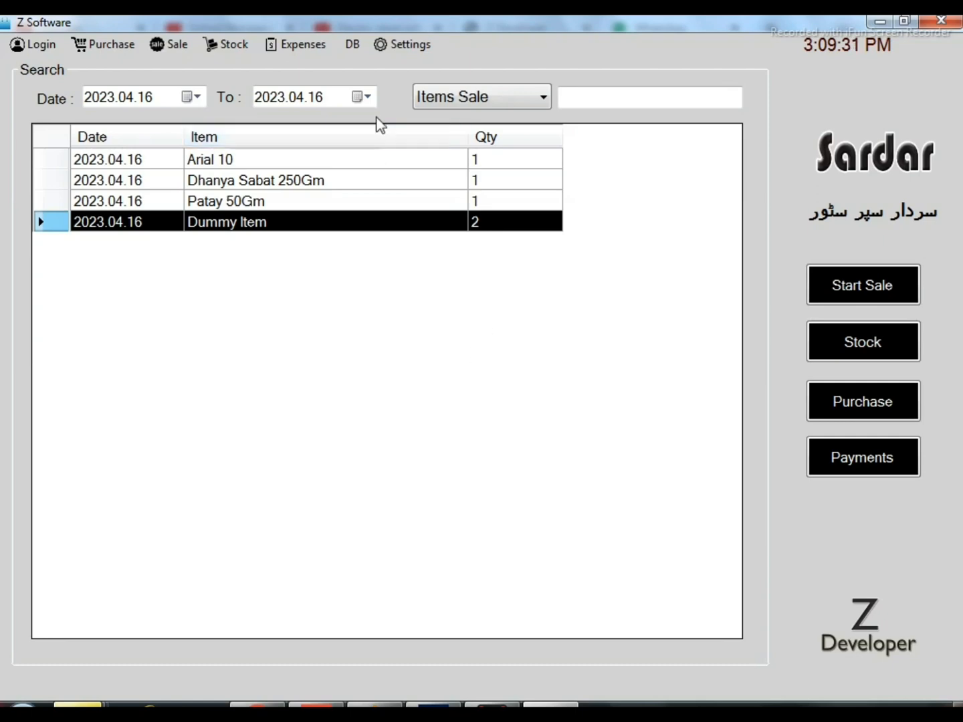
View the Today Sale report for 2023.04.16, switch it to Sale Detail, and close the report
left_click(178, 46)
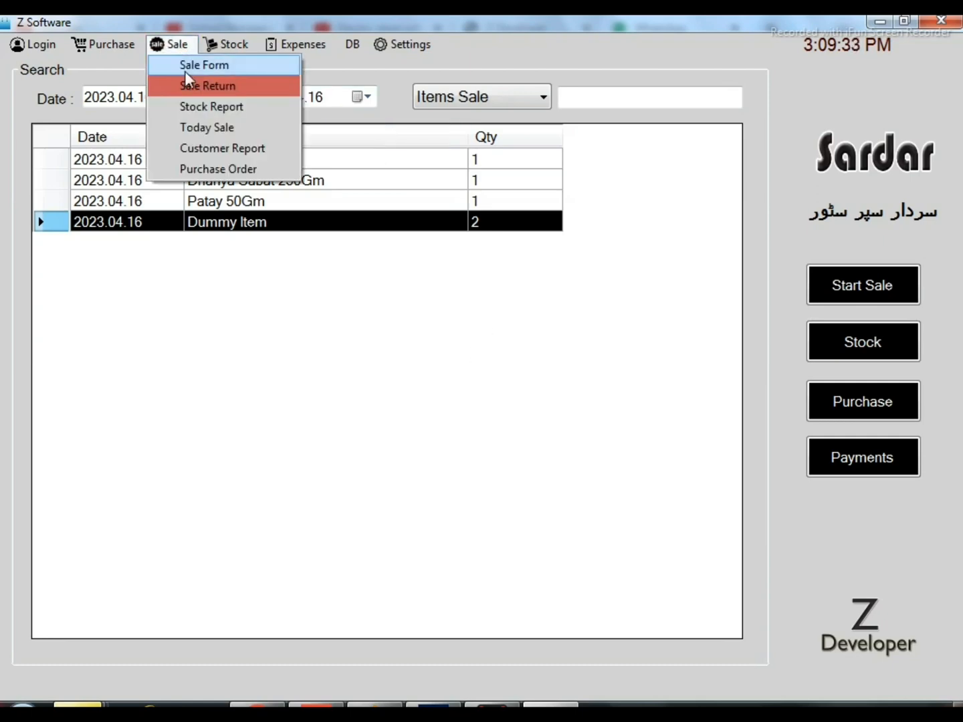
left_click(222, 132)
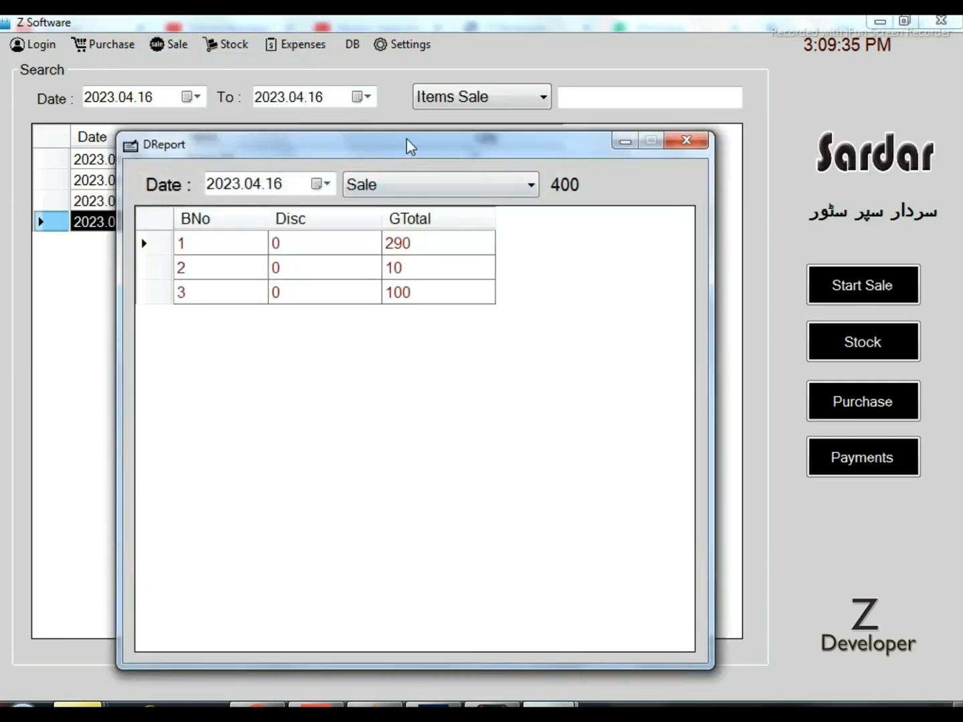
left_click_drag(409, 146, 367, 95)
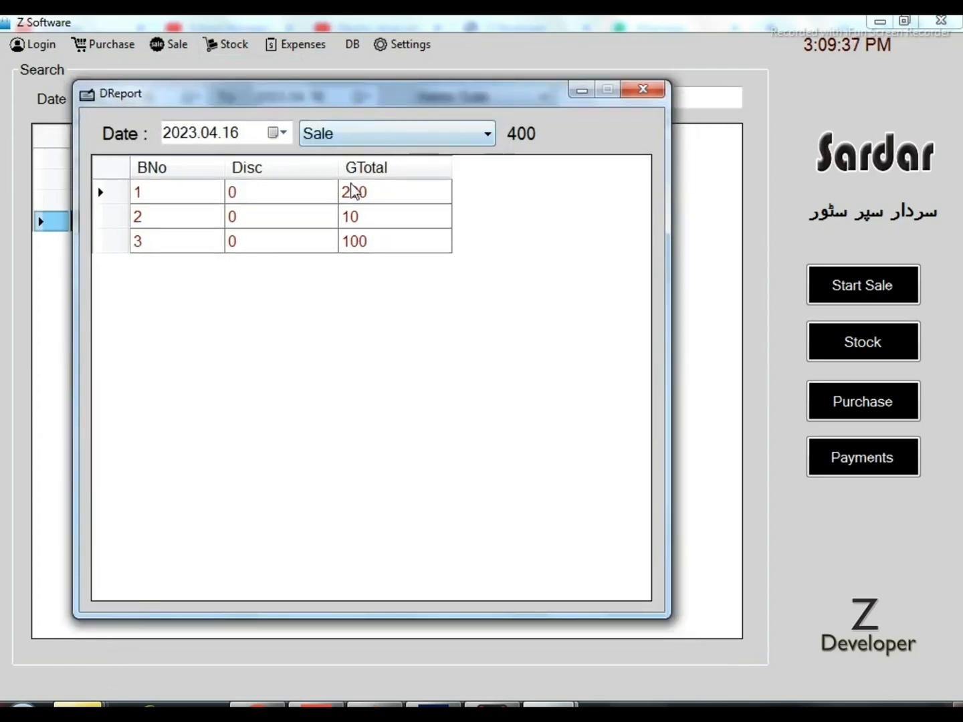
left_click(409, 142)
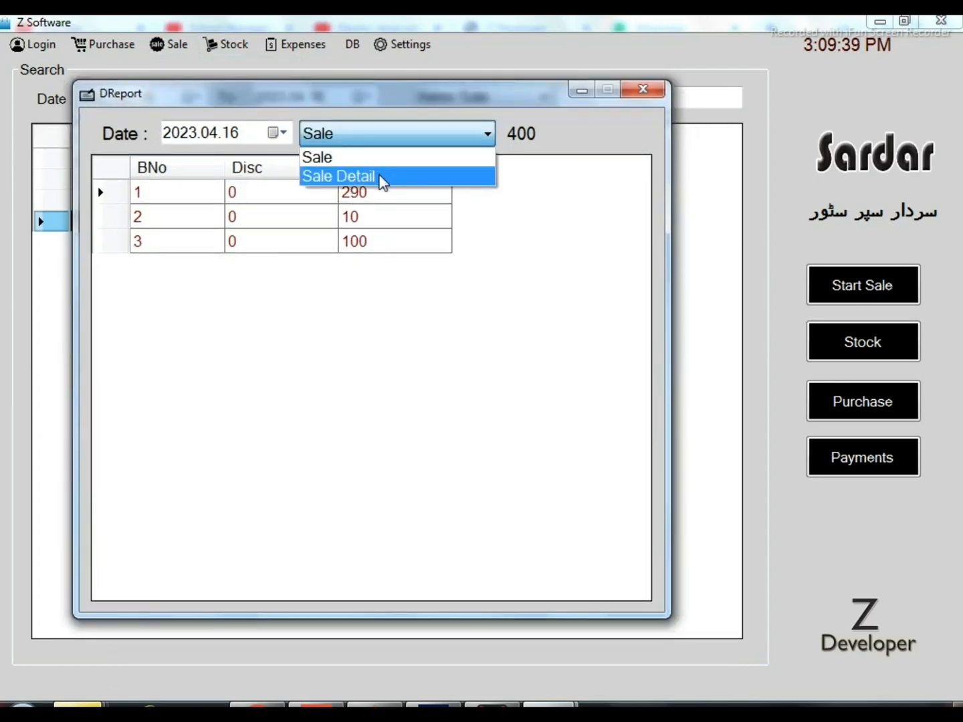
left_click(381, 177)
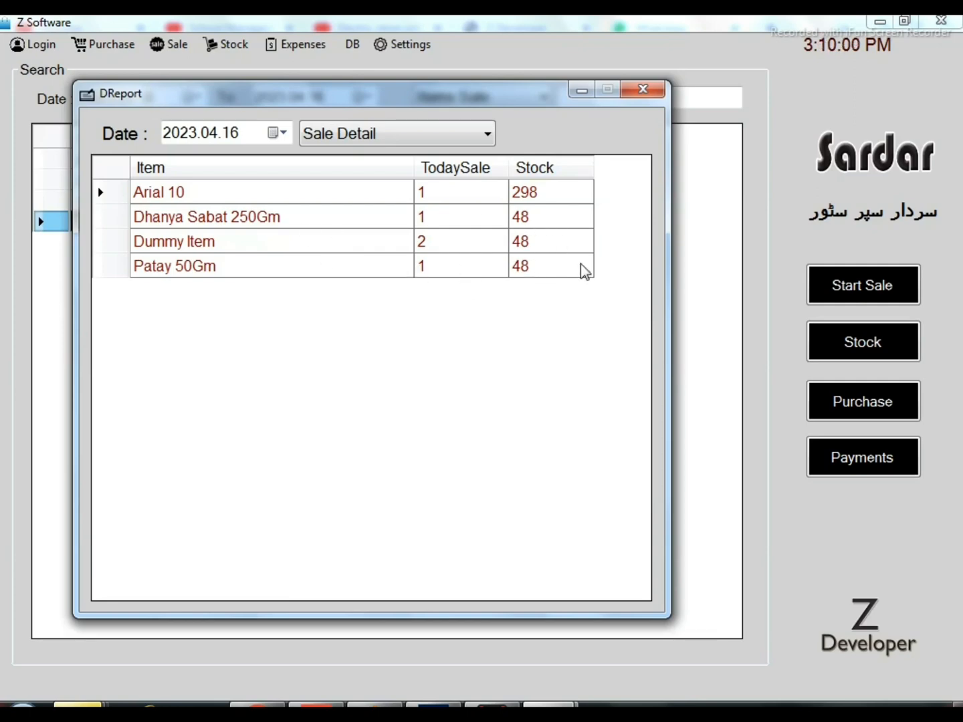
left_click(643, 90)
View the Customer Report of the sales section and open the Purchase Order form
left_click(178, 45)
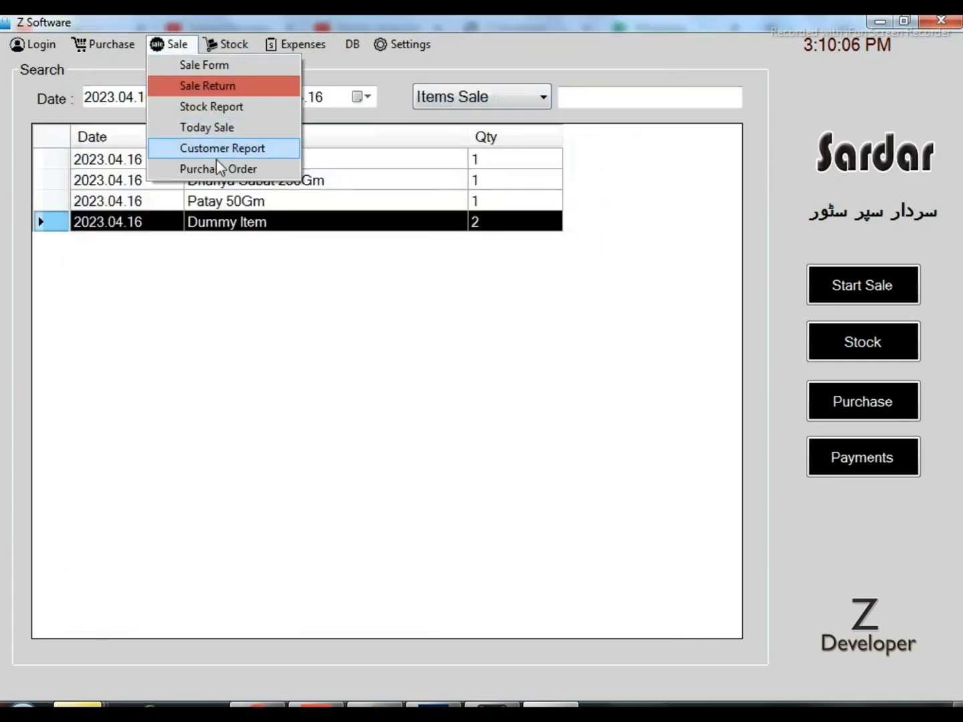
left_click(236, 147)
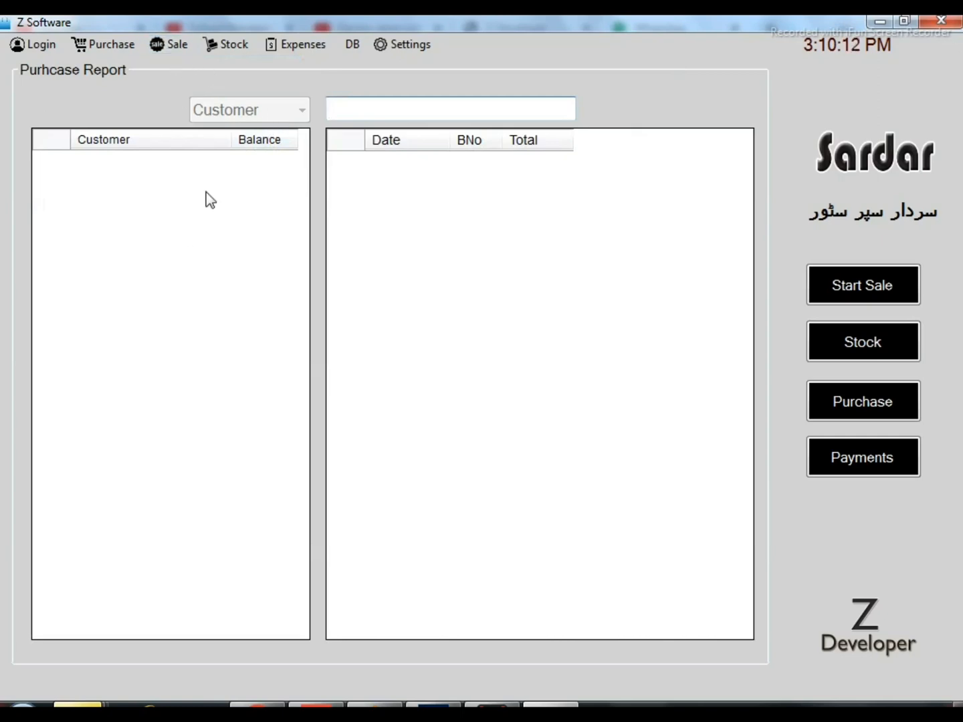
left_click(182, 45)
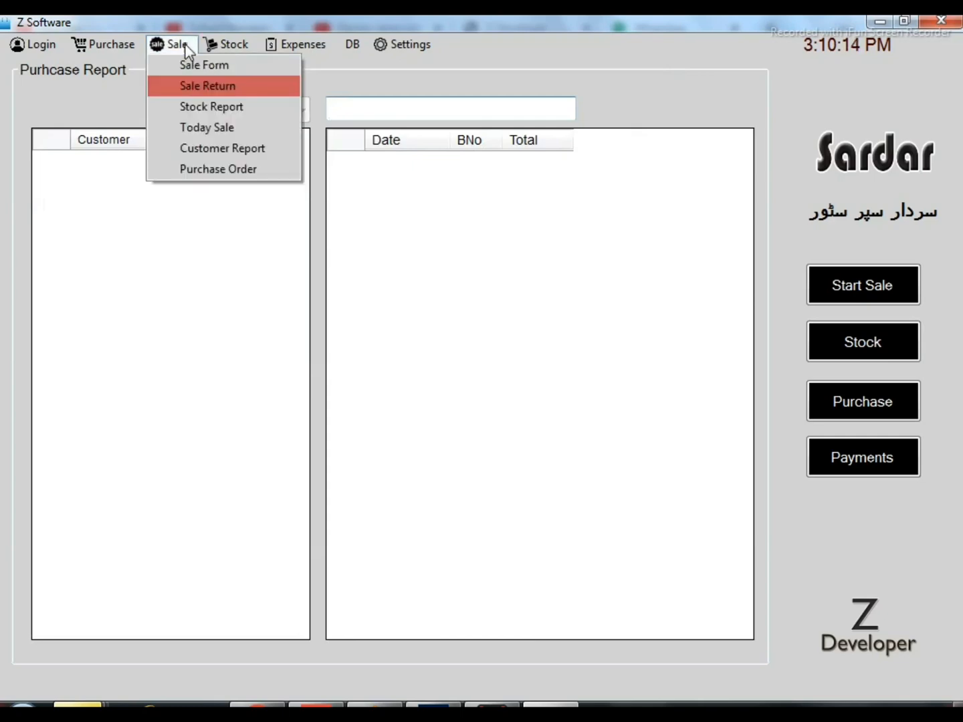
left_click(234, 174)
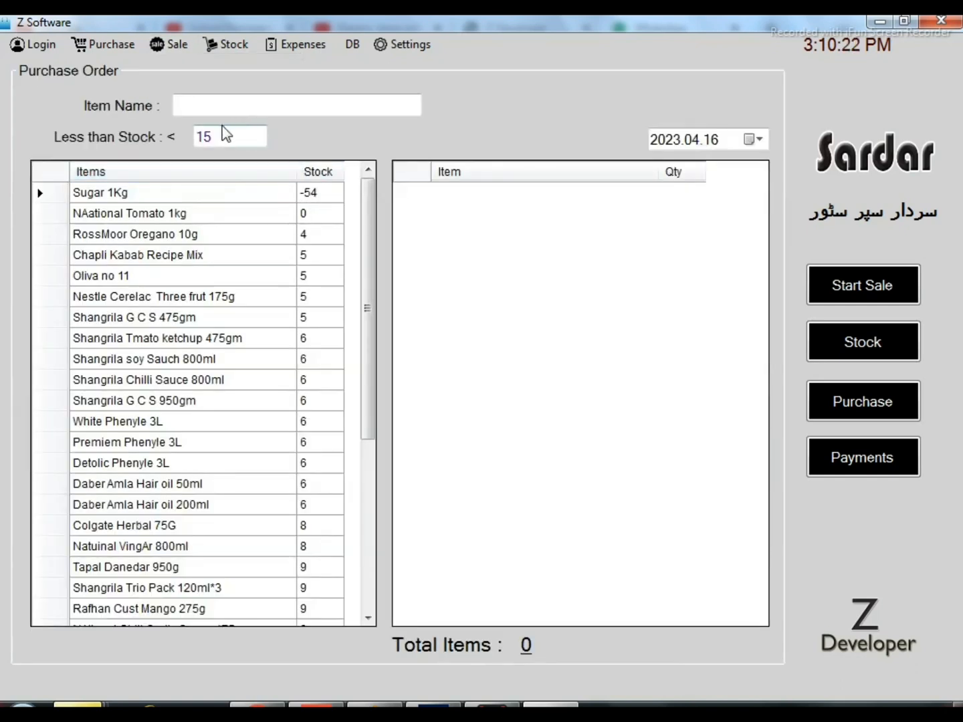
Set the less-than-stock limit of the purchase order to 50 to list the low-stock items
left_click(224, 137)
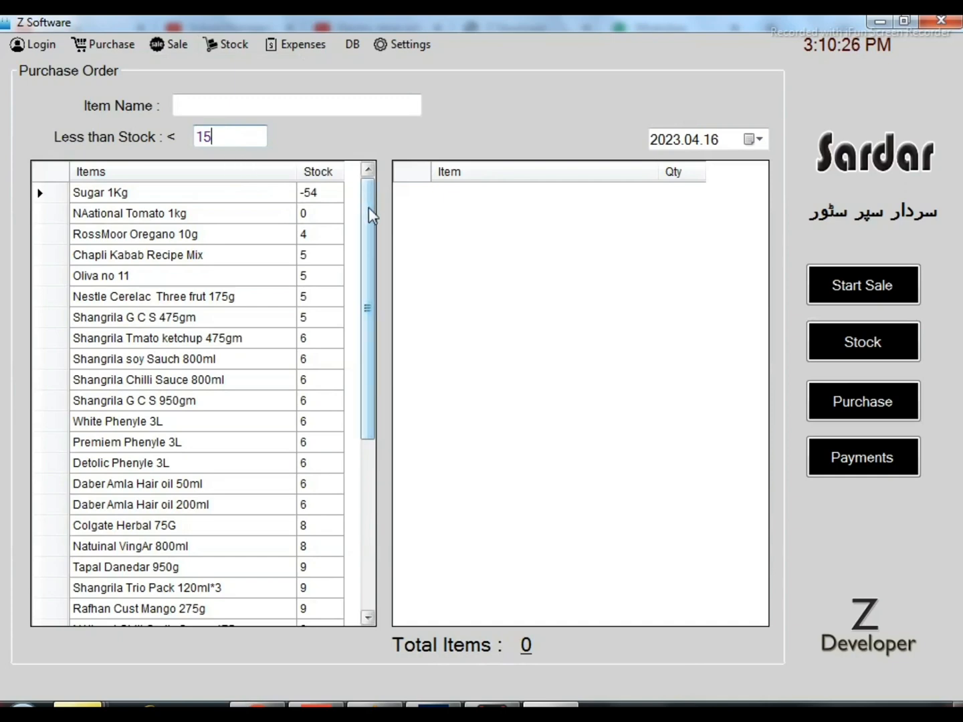
left_click_drag(368, 210, 255, 143)
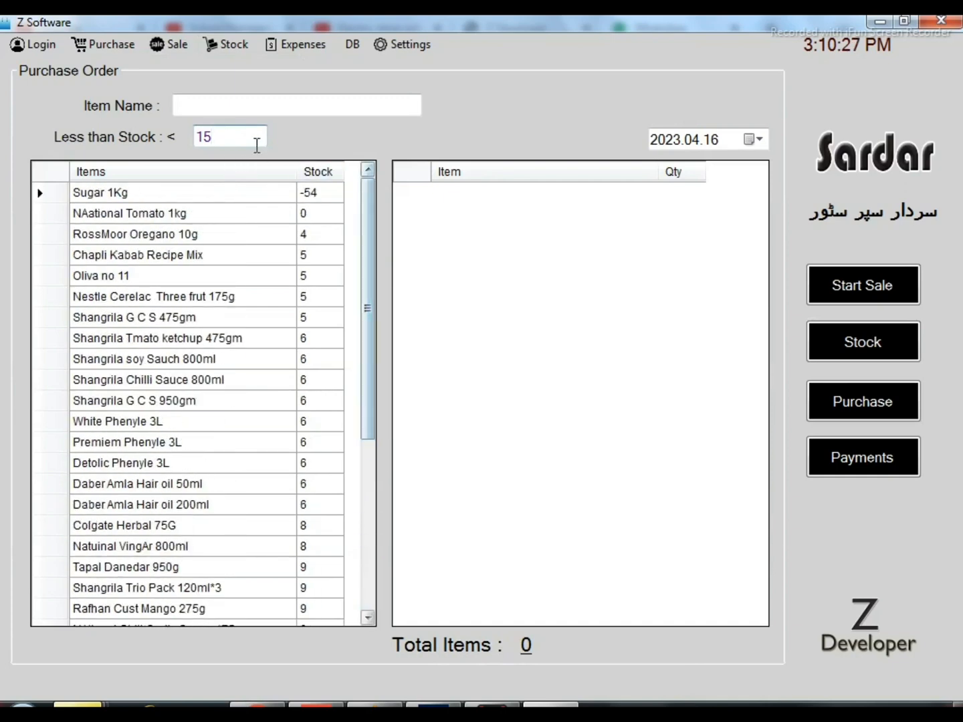
double_click(189, 140)
type("50")
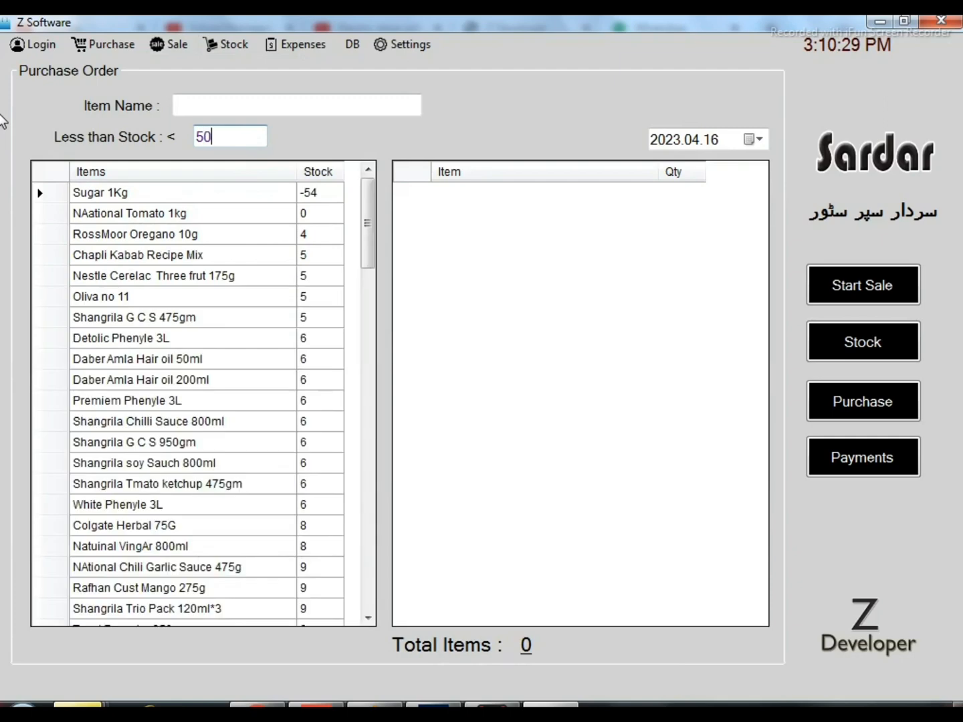
left_click_drag(368, 194, 318, 138)
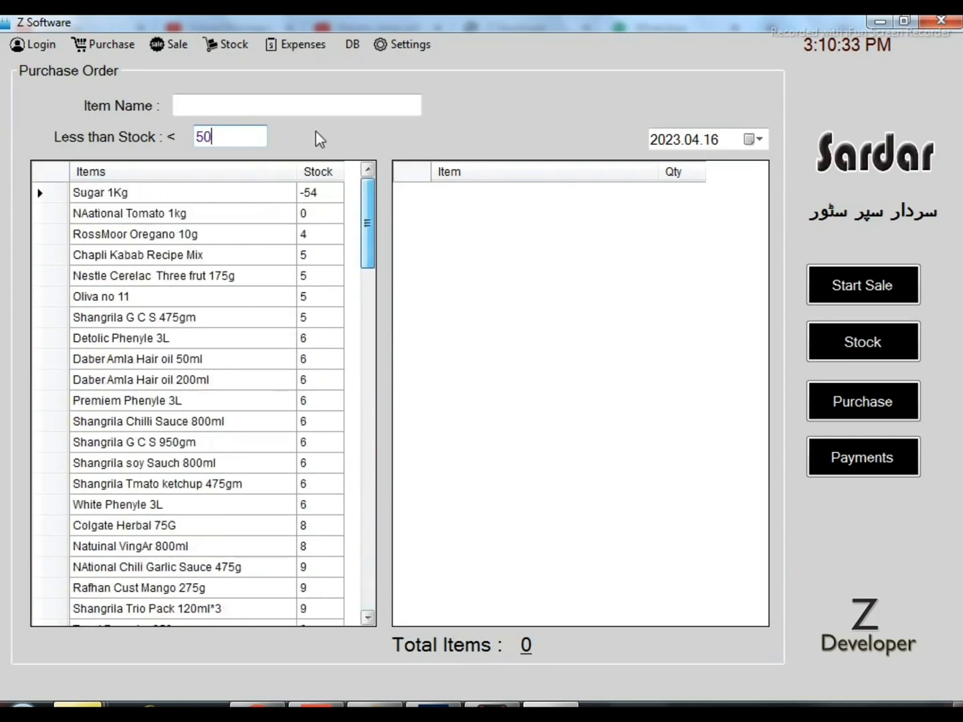
Add Chapli Kabab Recipe Mix, Shangrila G C S 475gm, Oliva no 11 and Shangrila Chilli Sauce 800ml to the purchase order
double_click(184, 256)
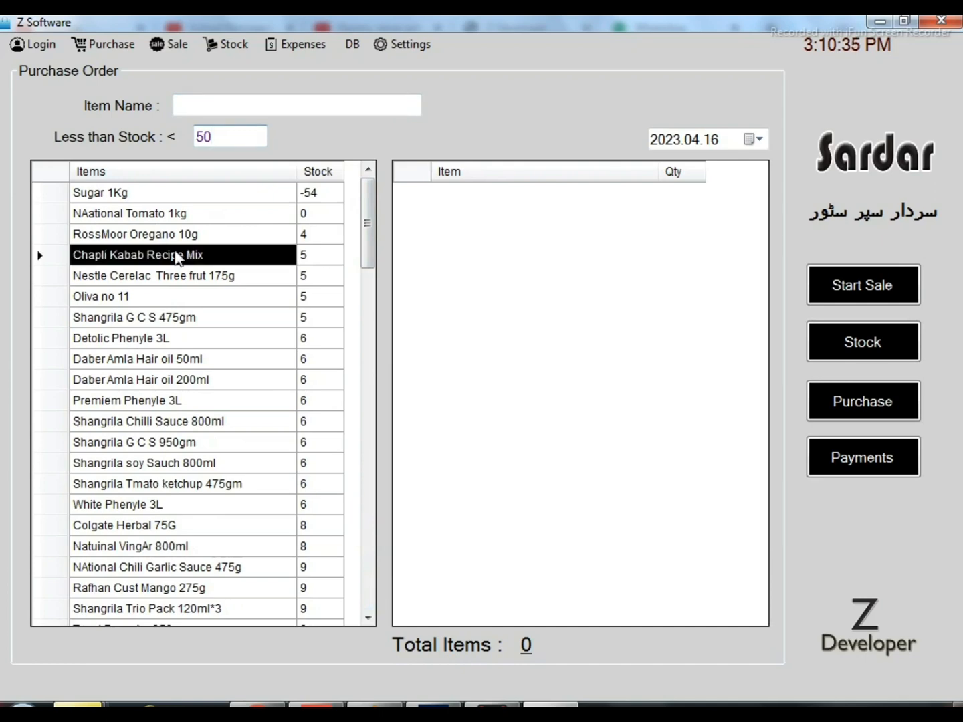
left_click(195, 317)
double_click(194, 326)
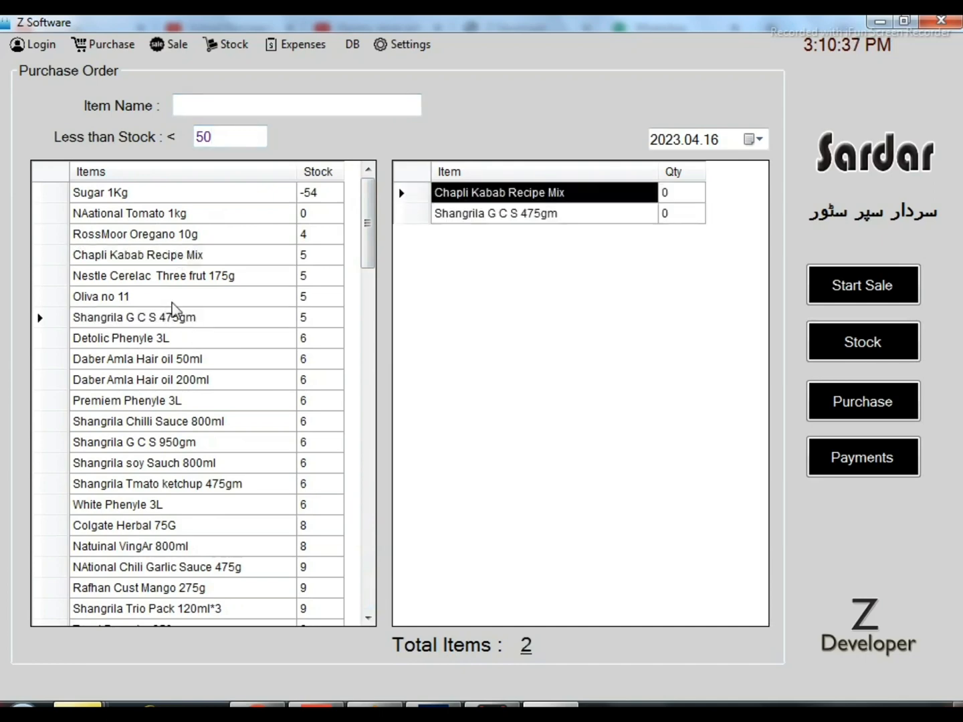
double_click(175, 299)
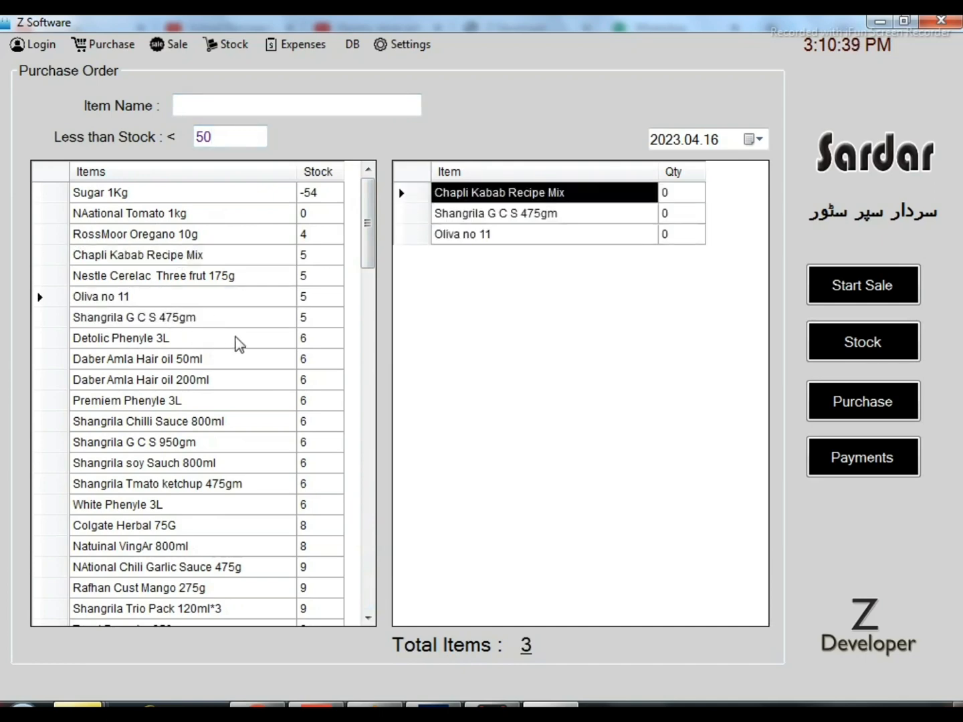
double_click(204, 421)
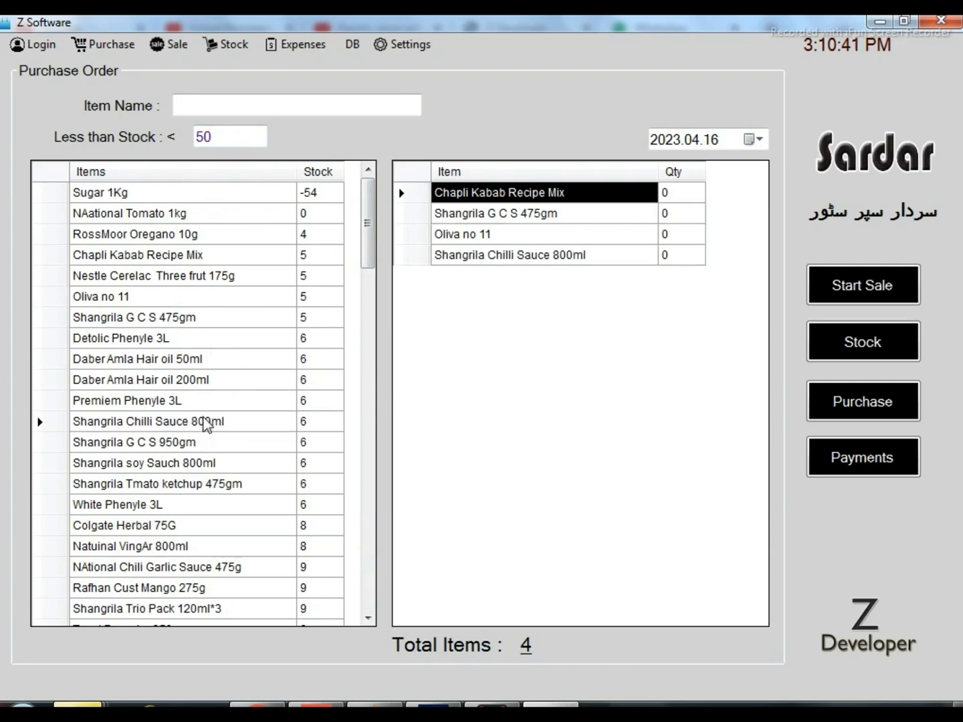
Add Shangrila Soy Sauch 300ml, Shangrila Tmato ketchup 235gm, Skin White soap and National Salt to the purchase order
left_click_drag(371, 257, 370, 327)
double_click(177, 442)
double_click(178, 483)
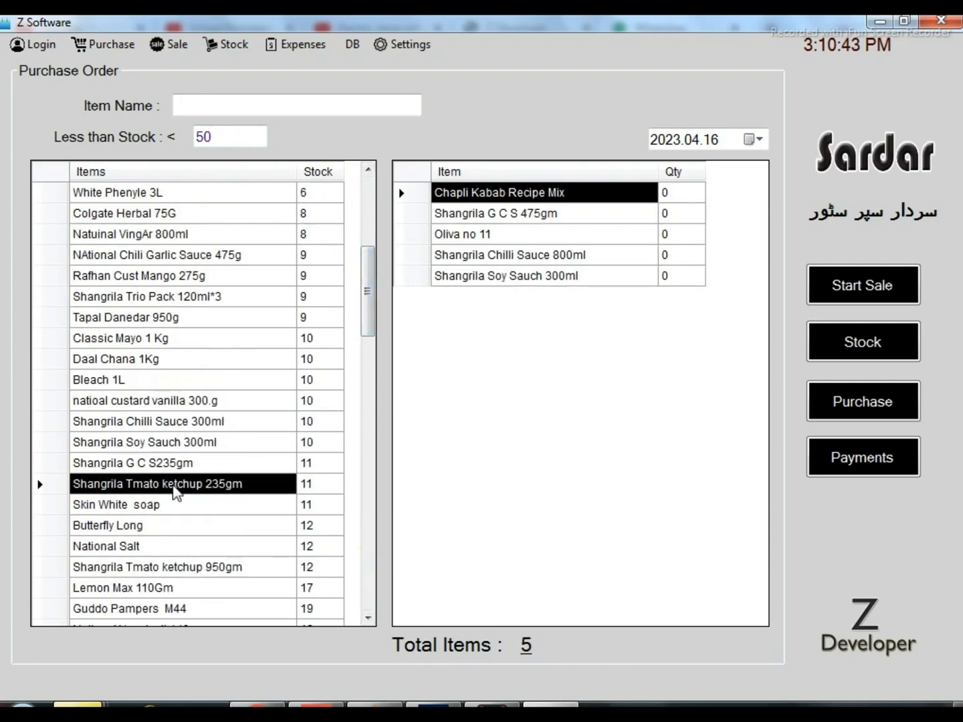
double_click(175, 508)
double_click(178, 547)
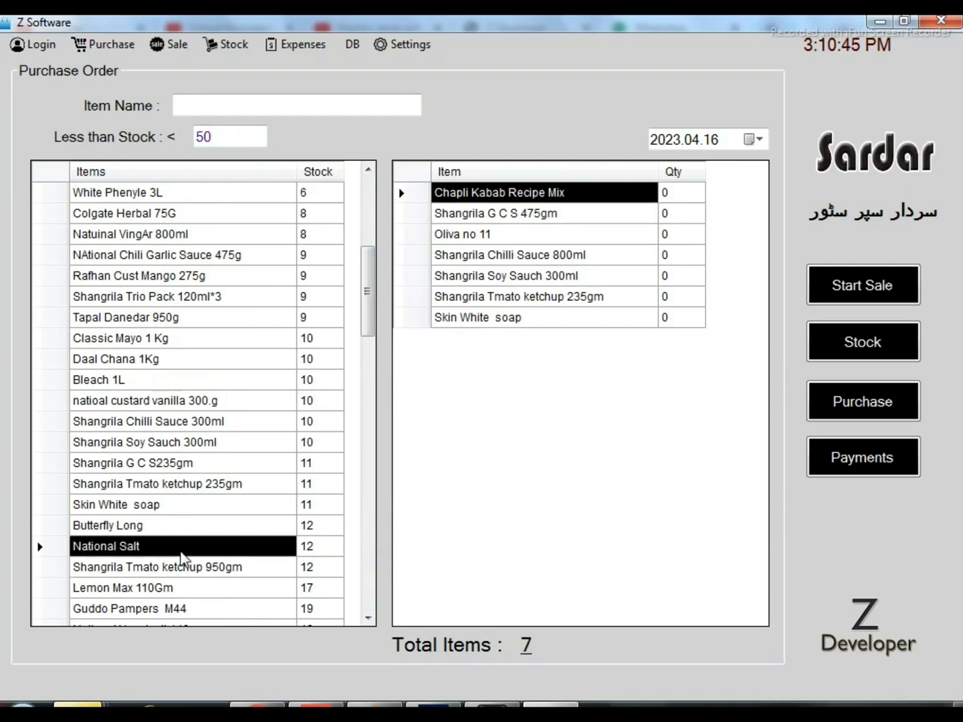
Add Laziza Kheer 310G and Loong 125Gm to the purchase order
left_click_drag(367, 292, 369, 380)
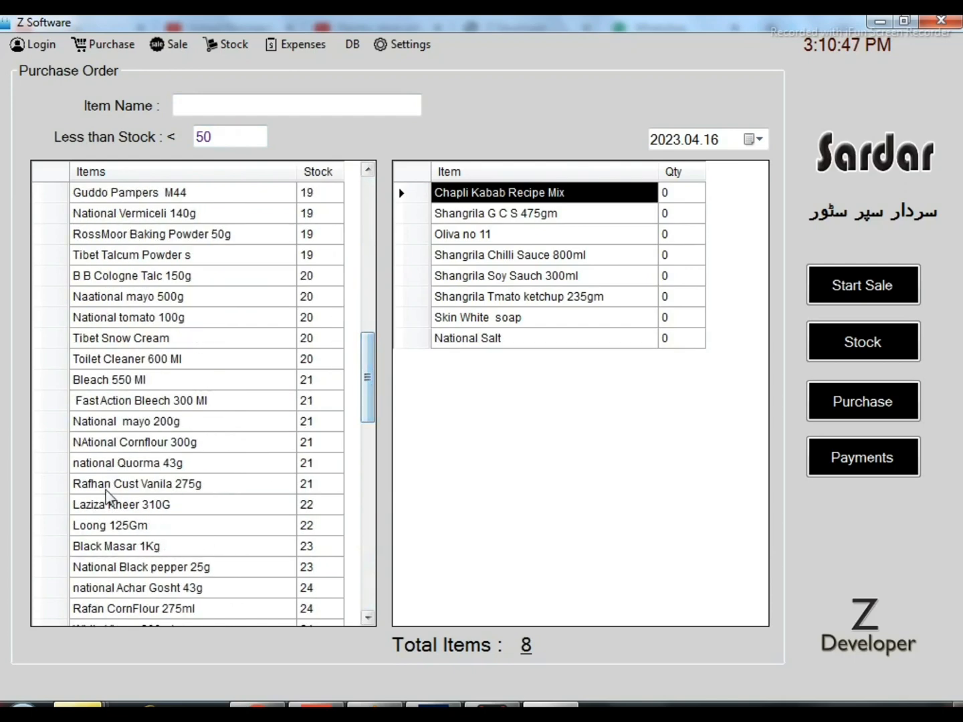
double_click(137, 506)
double_click(179, 533)
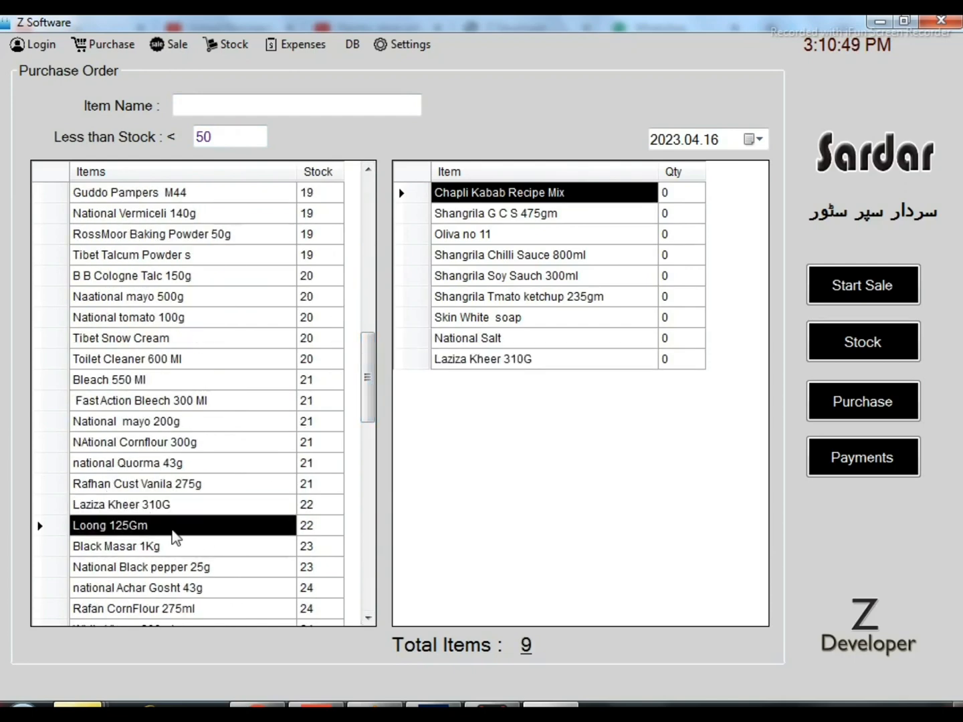
Set the order quantities to 5 for Chapli Kabab Recipe Mix, 50 for Shangrila G C S 475gm and 100 for Oliva no 11
left_click(688, 204)
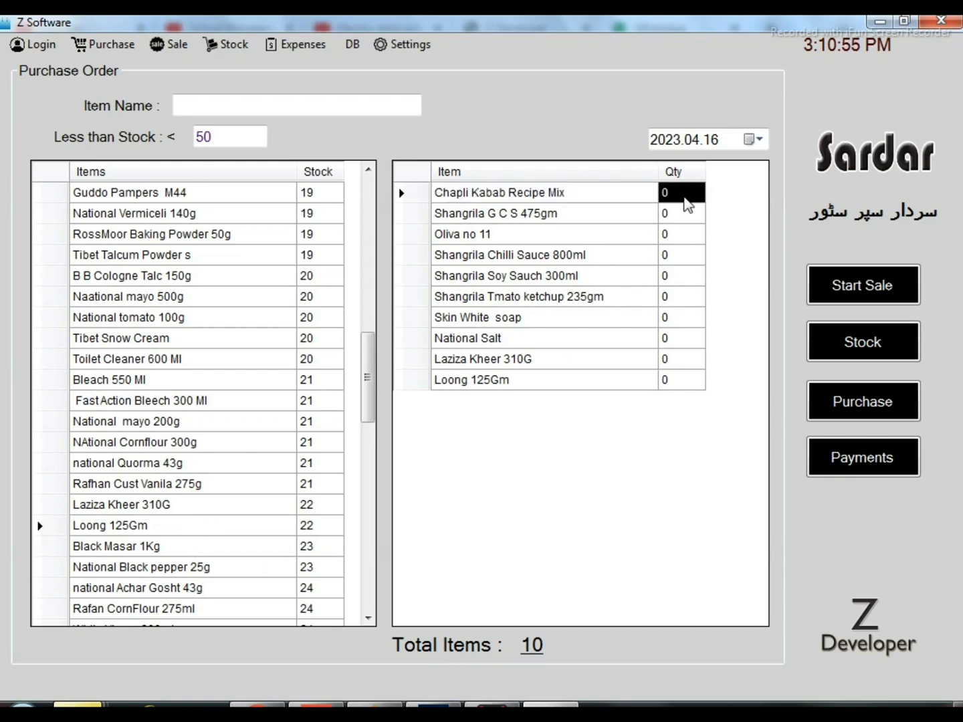
type("5")
key("Return")
type("50")
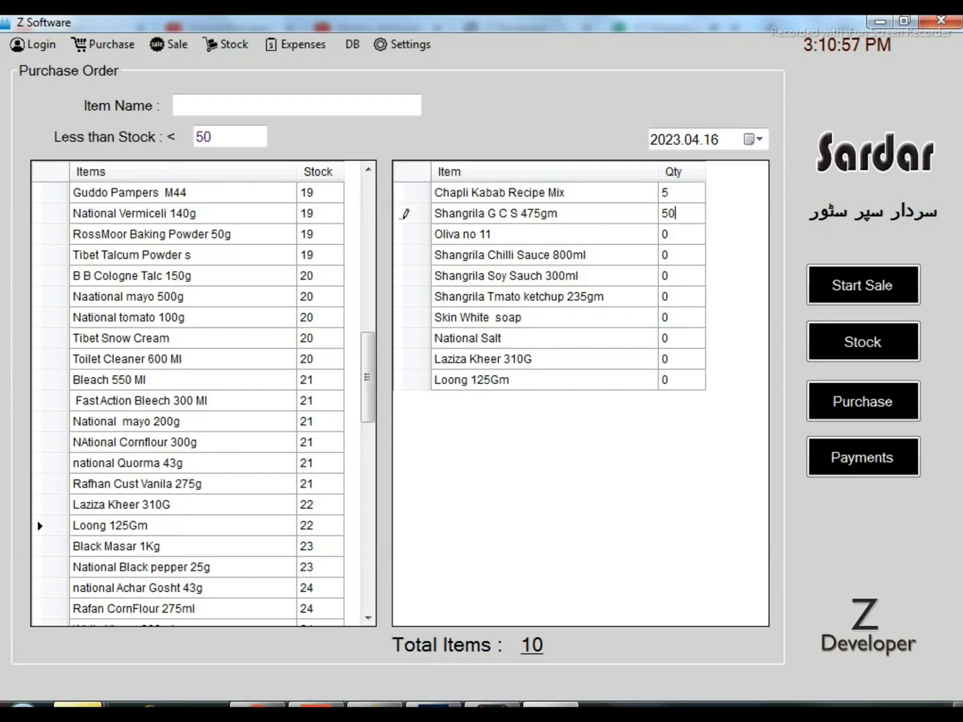
key("Return")
type("100")
key("Return")
Set the order quantities to 30 for Shangrila Chilli Sauce 800ml, 60 for Shangrila Soy Sauch 300ml and 40 for Shangrila Tmato ketchup 235gm
type("30")
key("Return")
type("60")
key("Return")
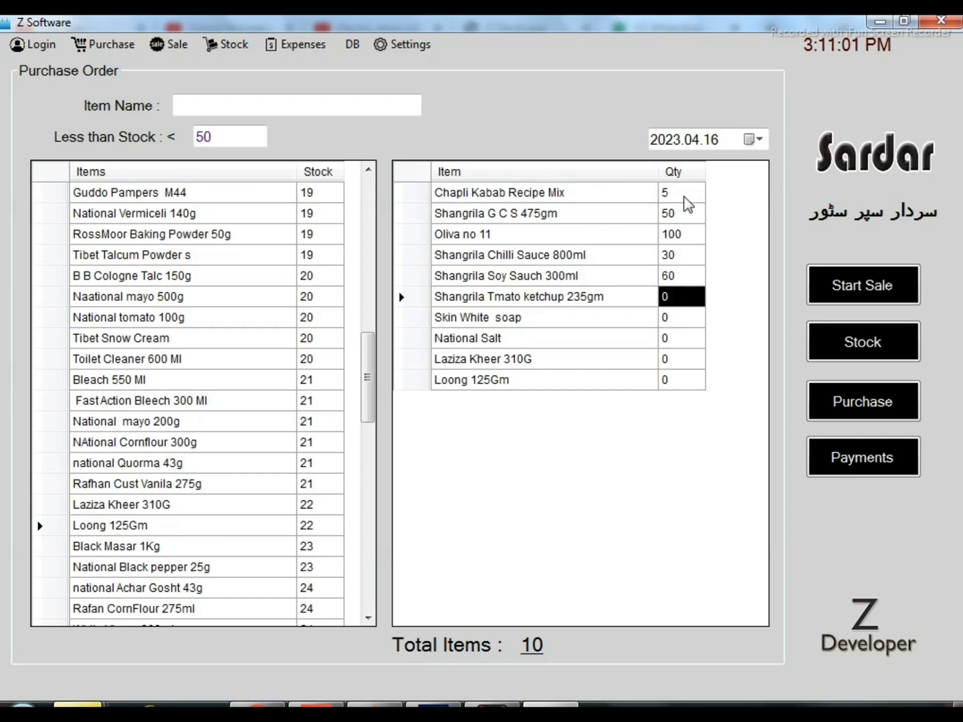
type("40")
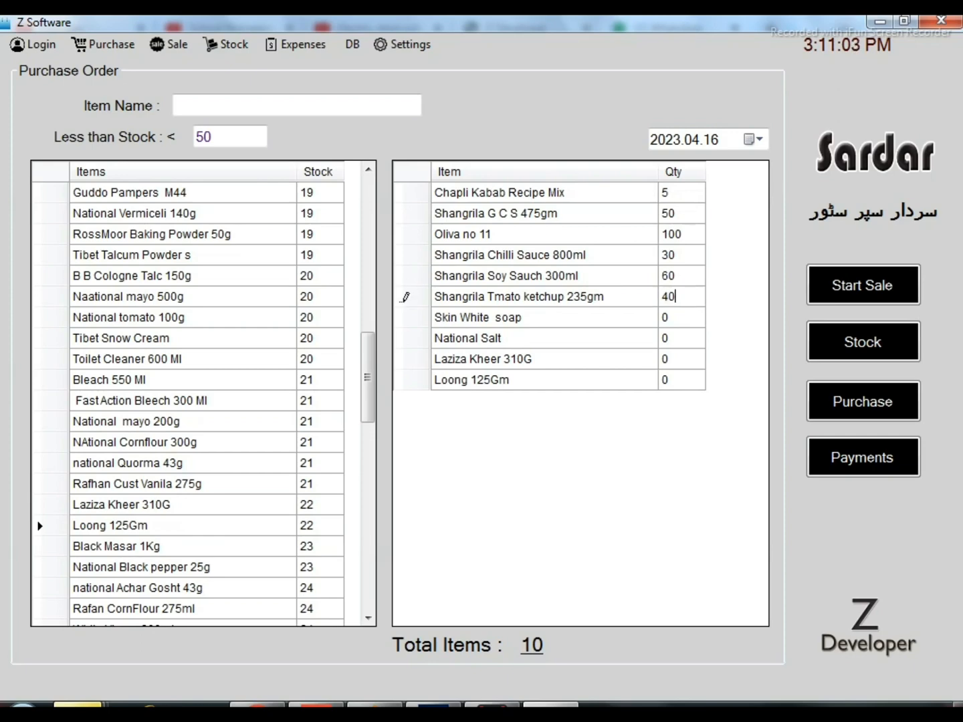
key("Return")
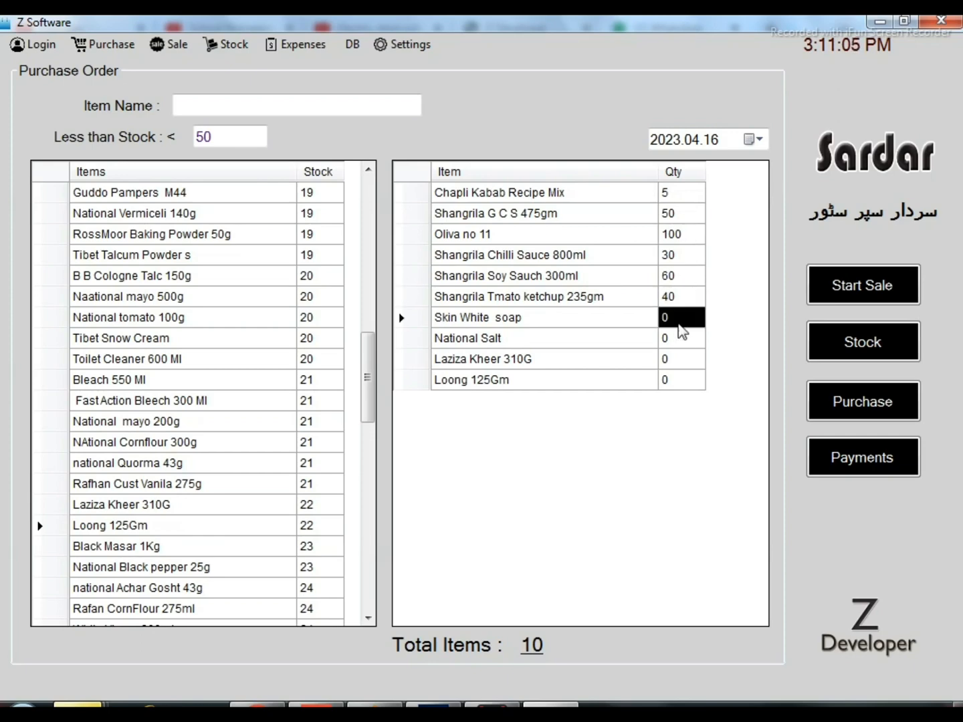
Set the order quantities to 80 for Skin White soap, 30 for National Salt, 40 for Laziza Kheer 310G and 20 for Loong 125Gm
type("80")
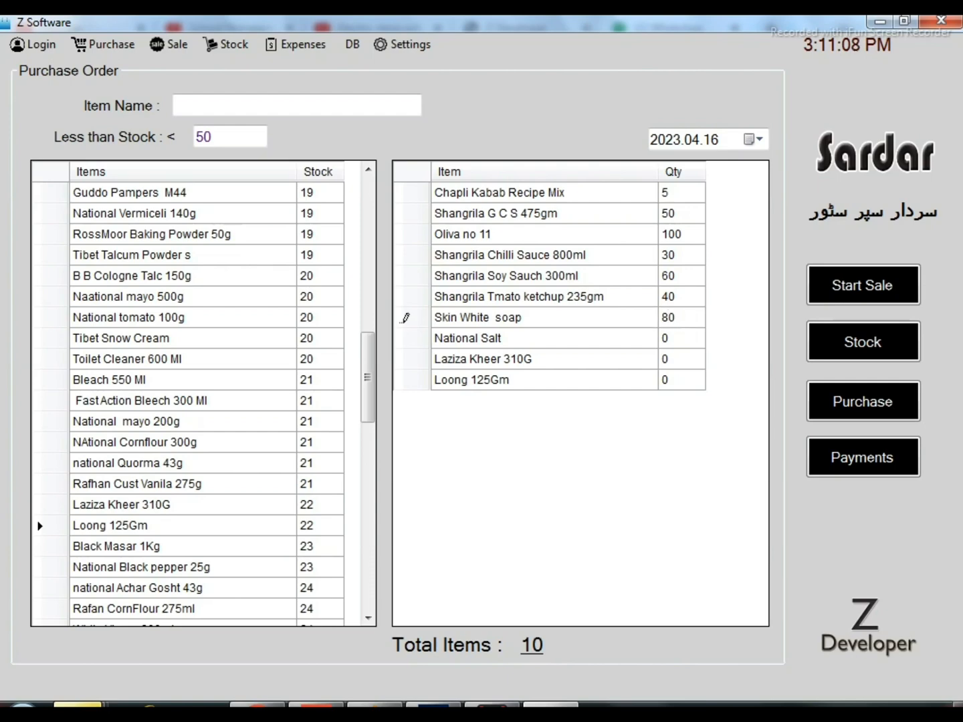
left_click(681, 341)
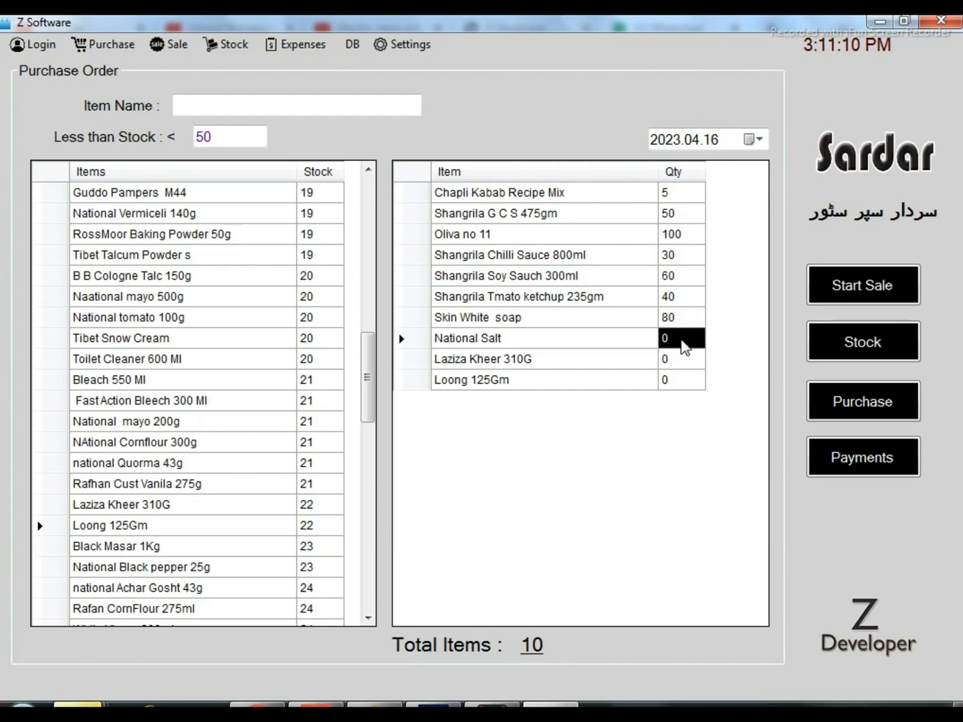
type("30")
key("Return")
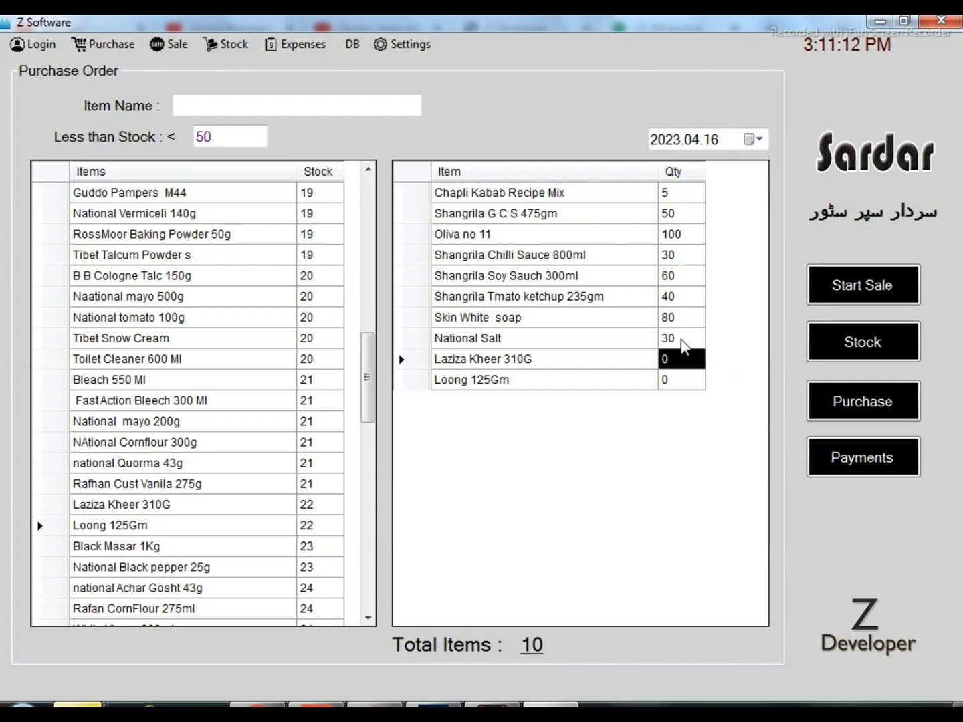
type("40")
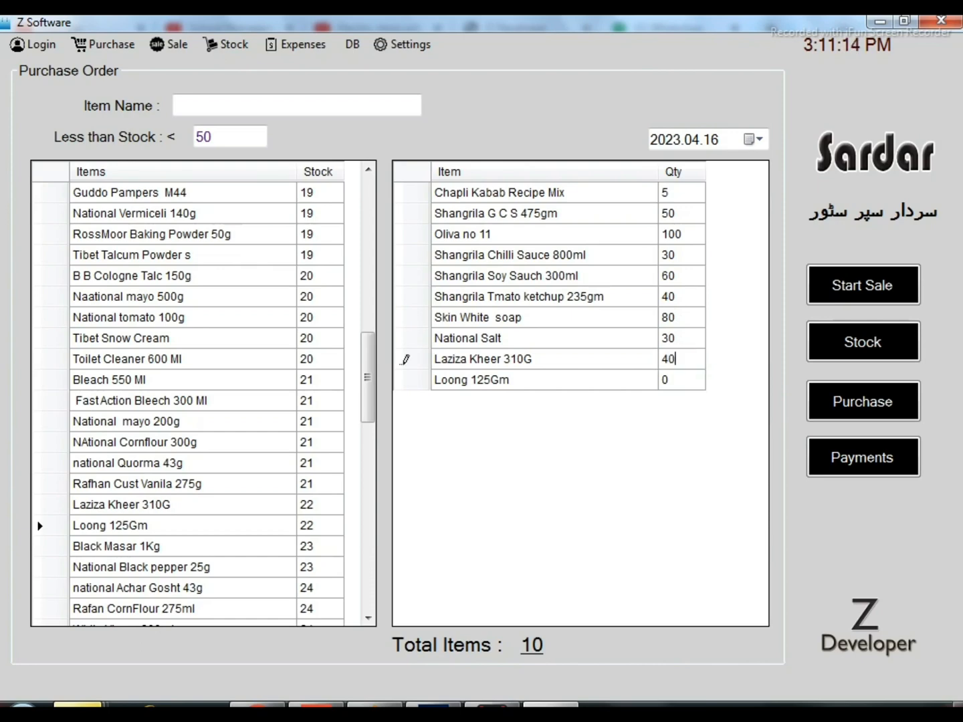
key("Return")
type("20")
key("Return")
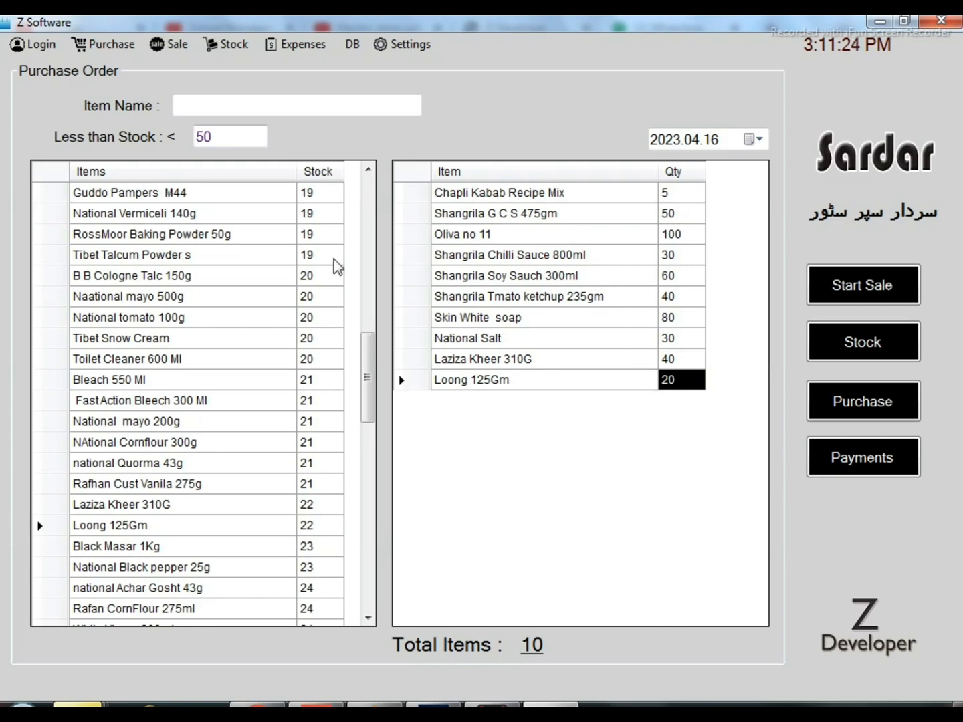
Review the user choices, description and amount fields of the Expenses form, and close it without saving an entry
left_click(226, 48)
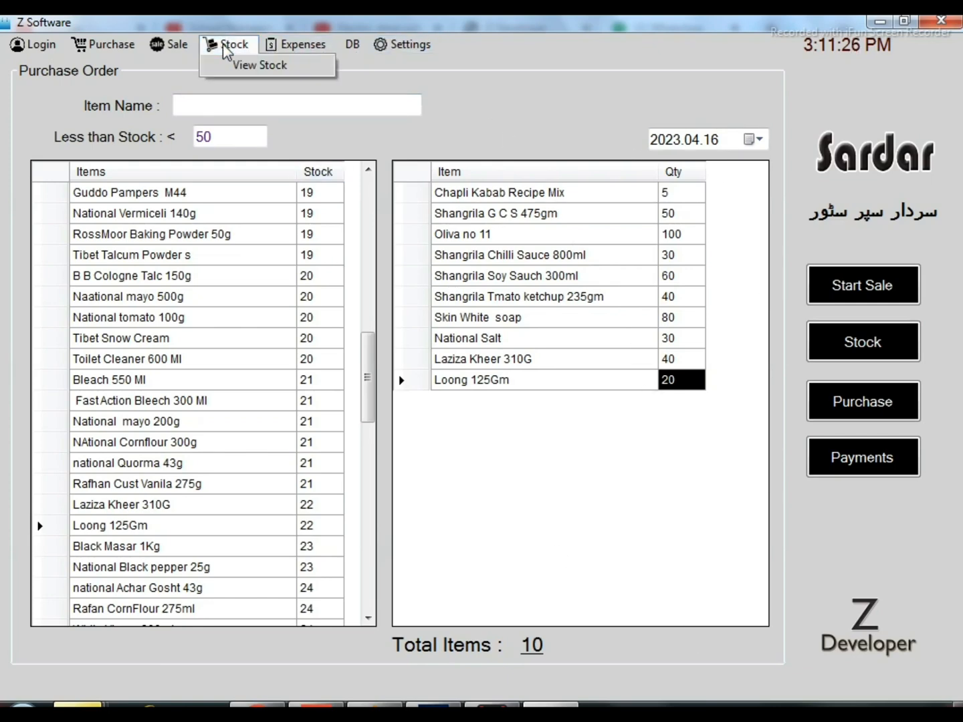
left_click(315, 64)
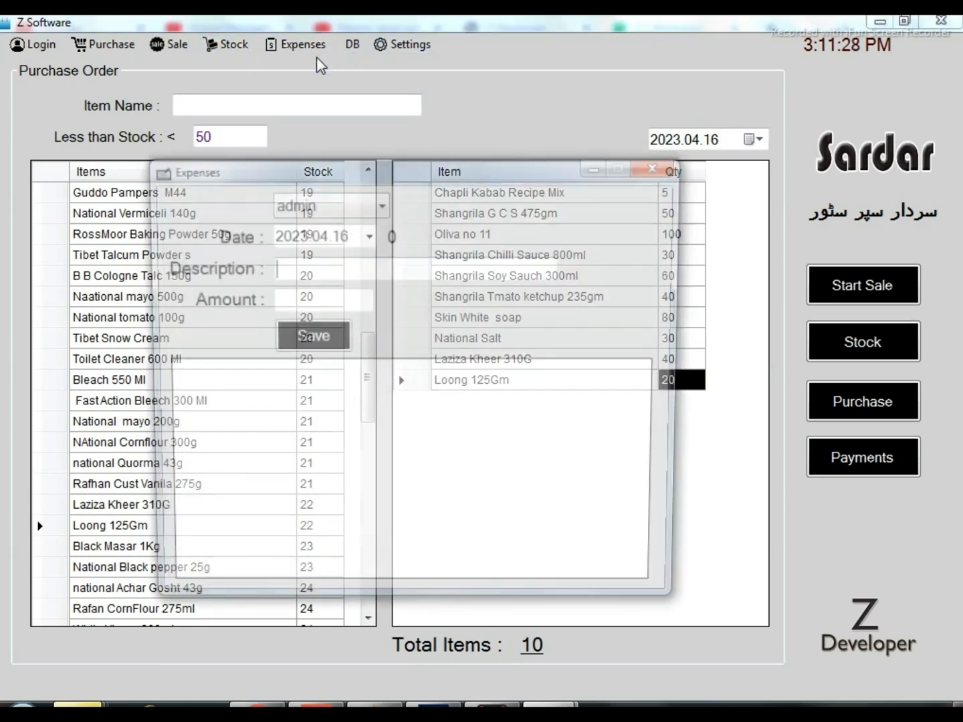
left_click_drag(406, 157, 382, 90)
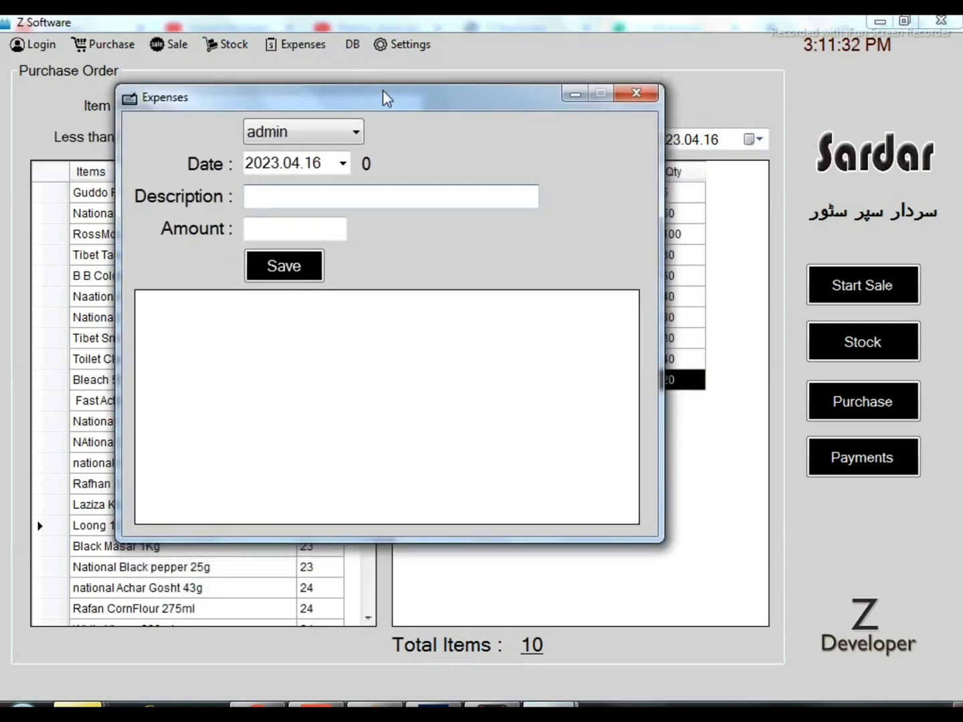
left_click(321, 136)
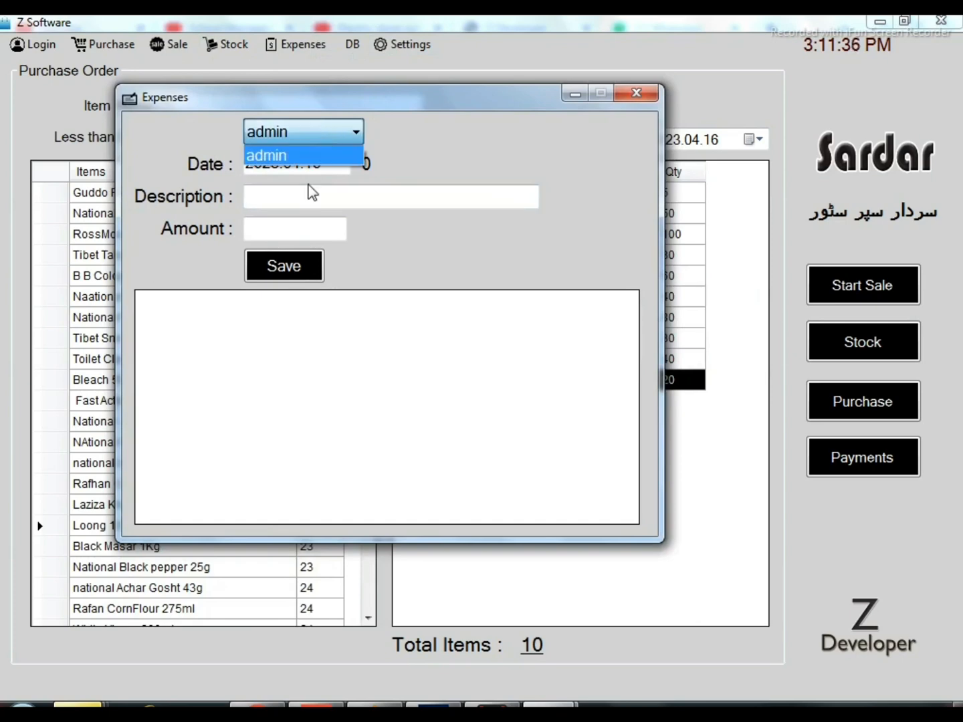
left_click(323, 195)
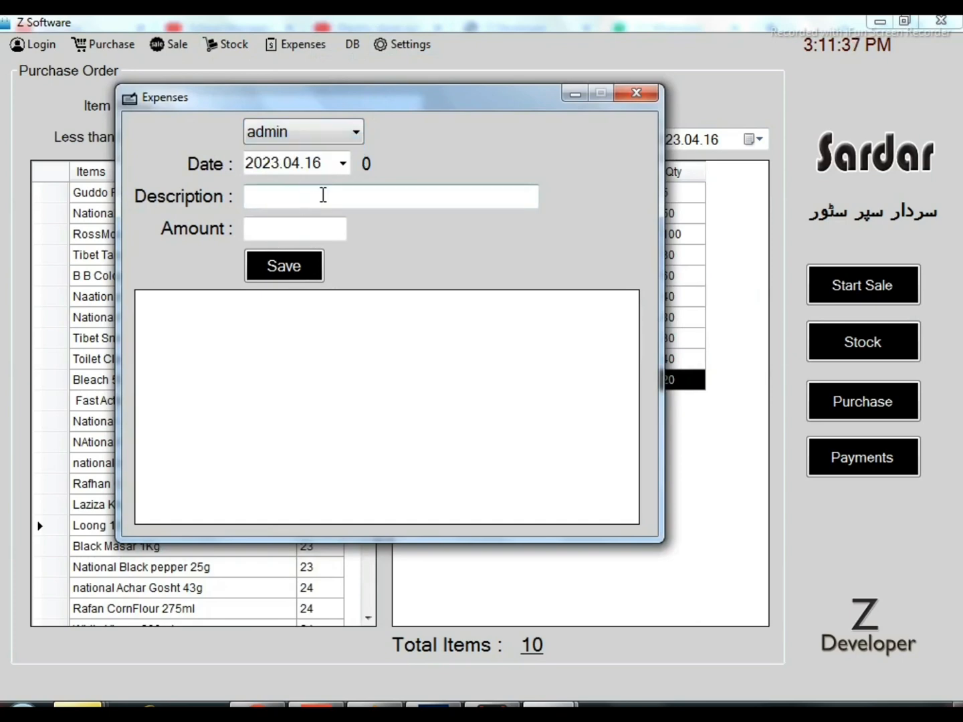
left_click(310, 228)
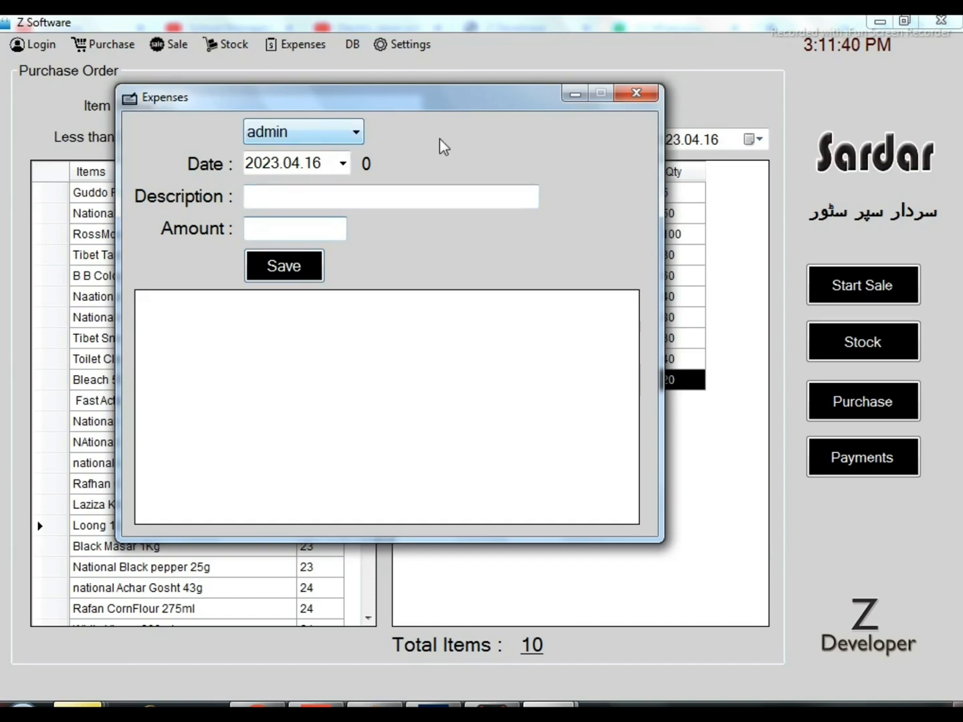
left_click(644, 95)
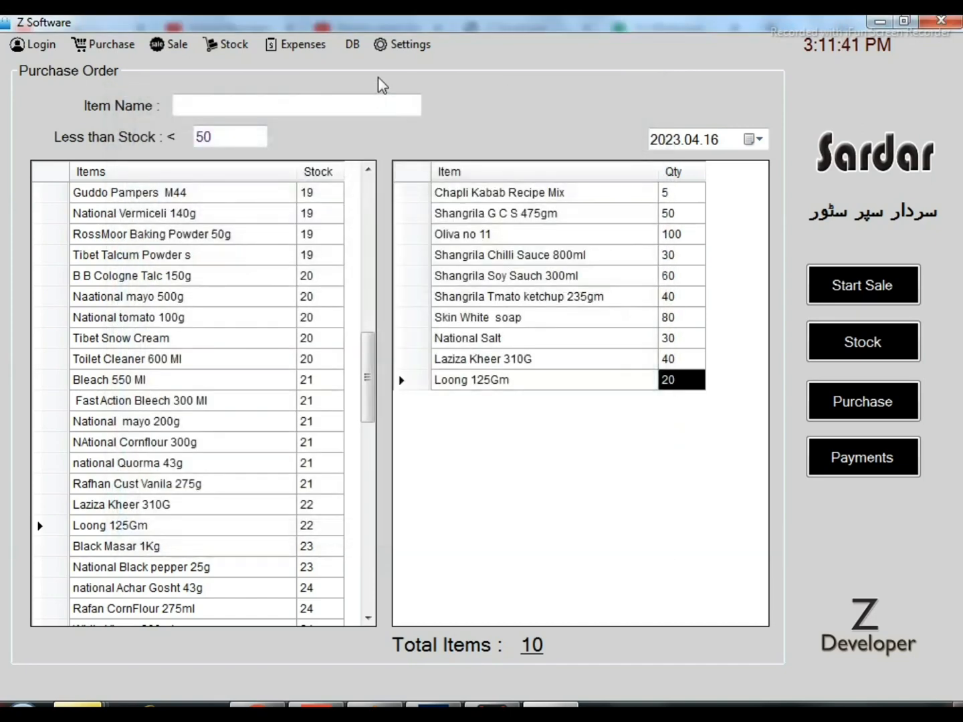
View the user account settings with the username and password list, and close them without changes
left_click(352, 44)
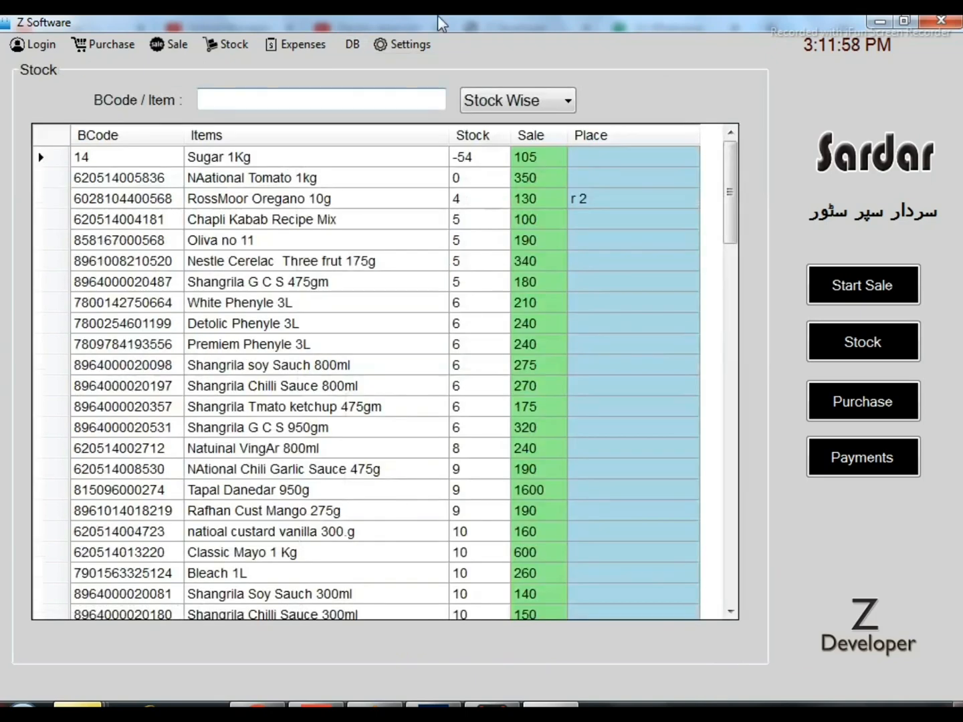
left_click(416, 44)
left_click(420, 70)
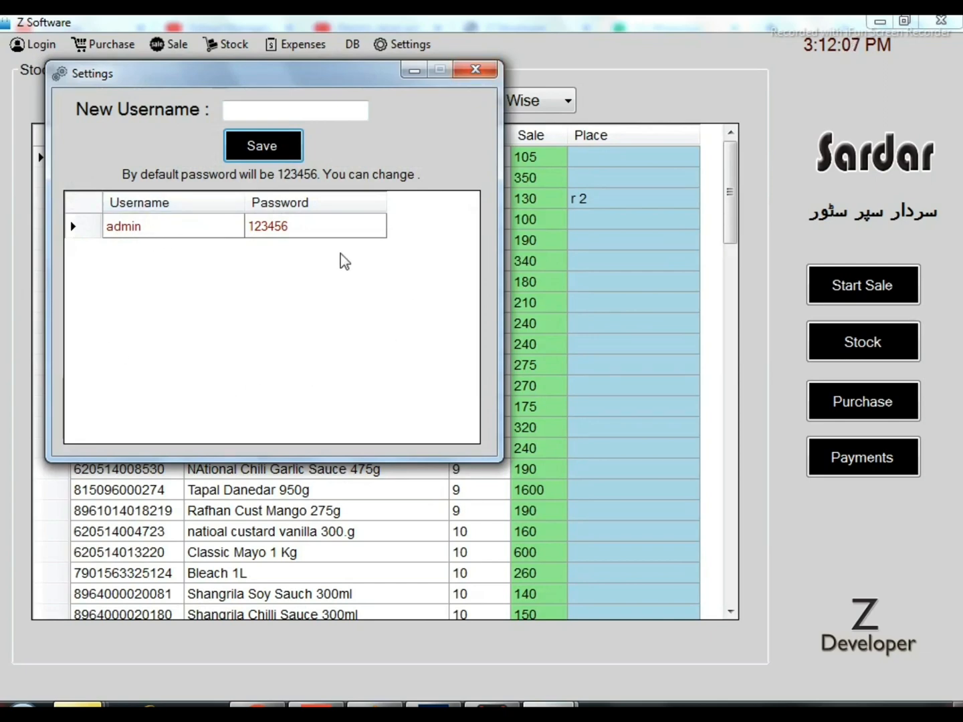
left_click(476, 69)
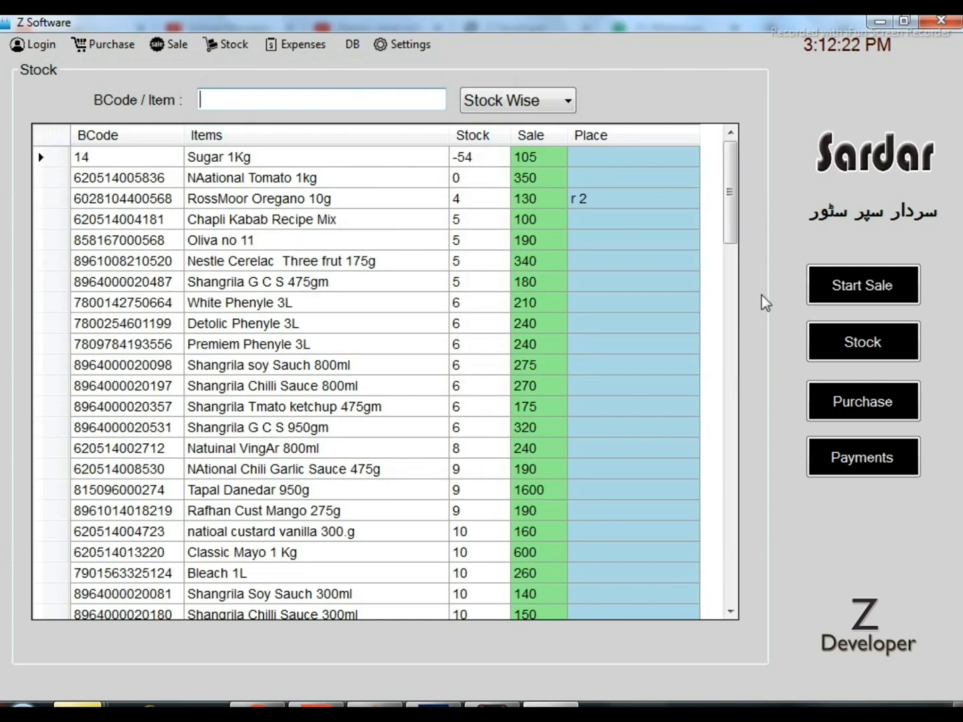
Look through the entire Stock Wise list of items from beginning to end and return to its start
left_click_drag(731, 199, 735, 384)
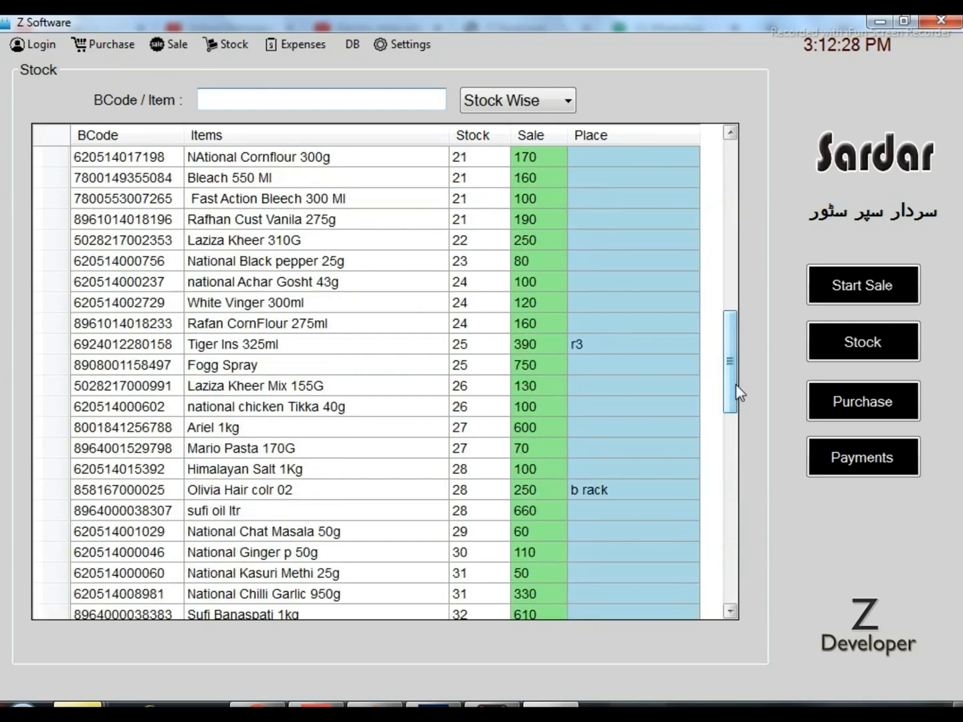
left_click_drag(736, 390, 733, 179)
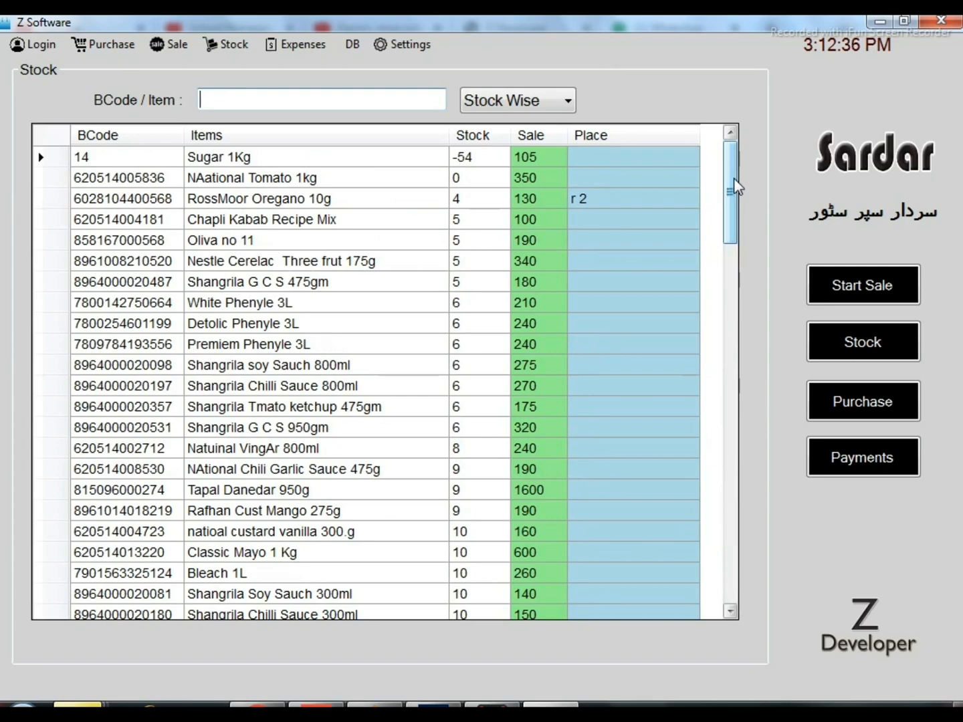
left_click_drag(734, 178, 720, 565)
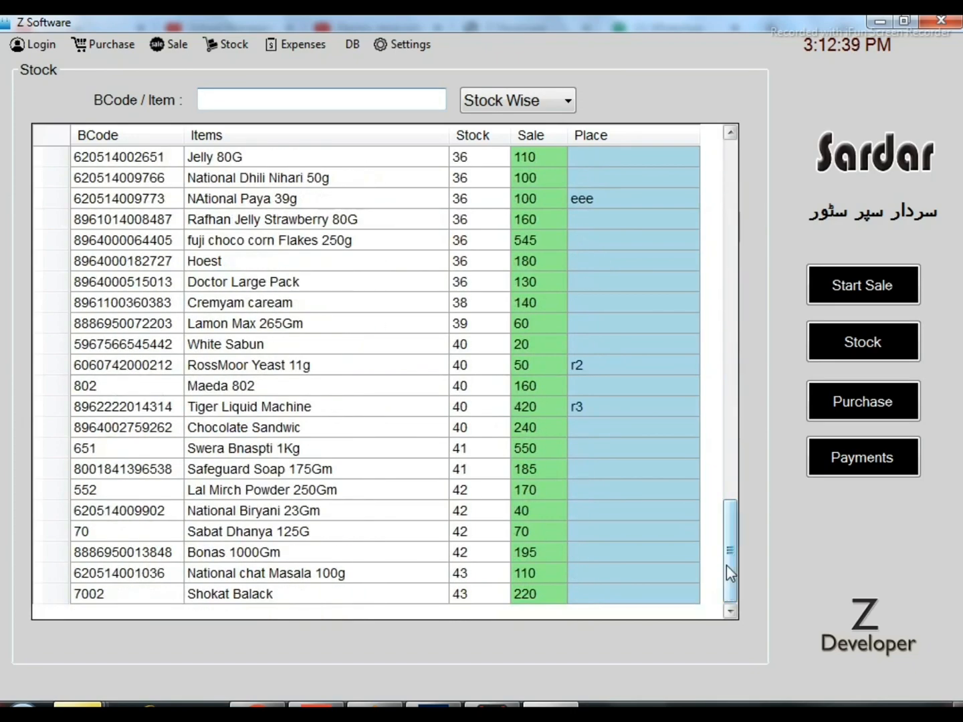
left_click_drag(730, 574, 721, 204)
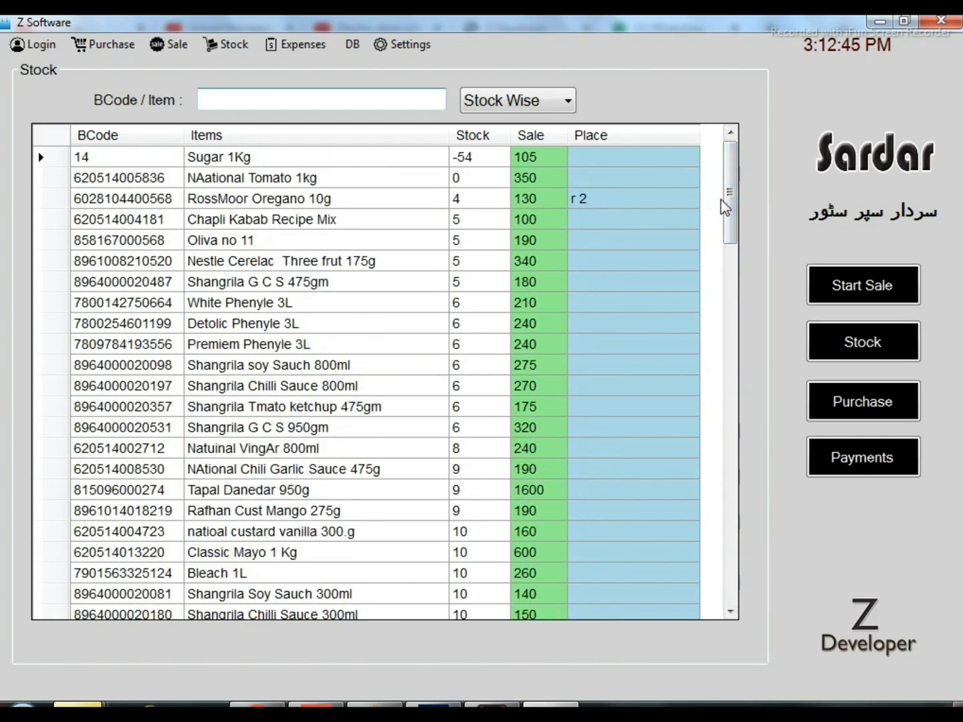